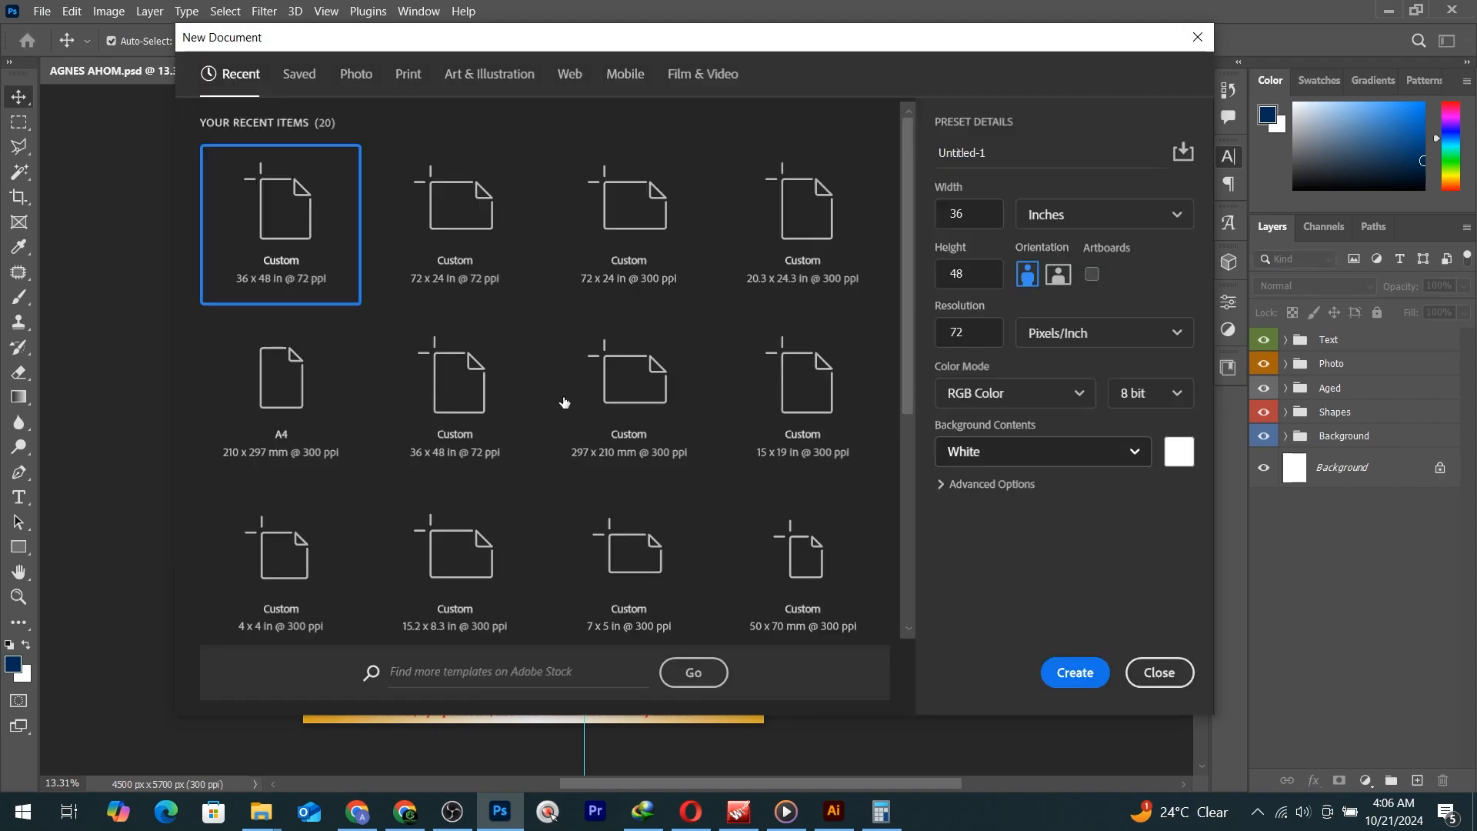
# Create a blank white 36 × 48 inch document at 72 ppi.
pyautogui.click(968, 217)
pyautogui.click(971, 278)
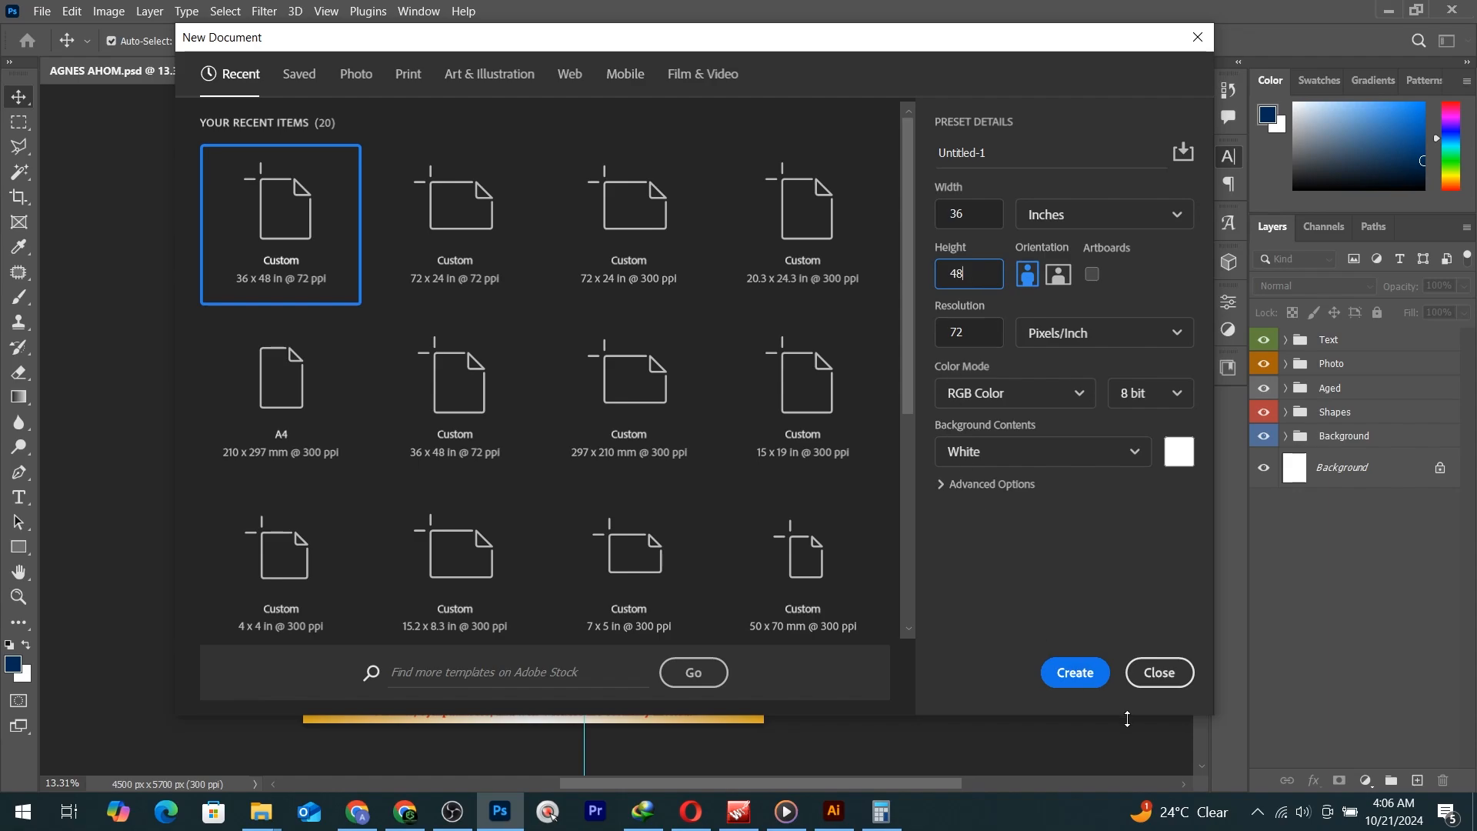
pyautogui.click(1077, 673)
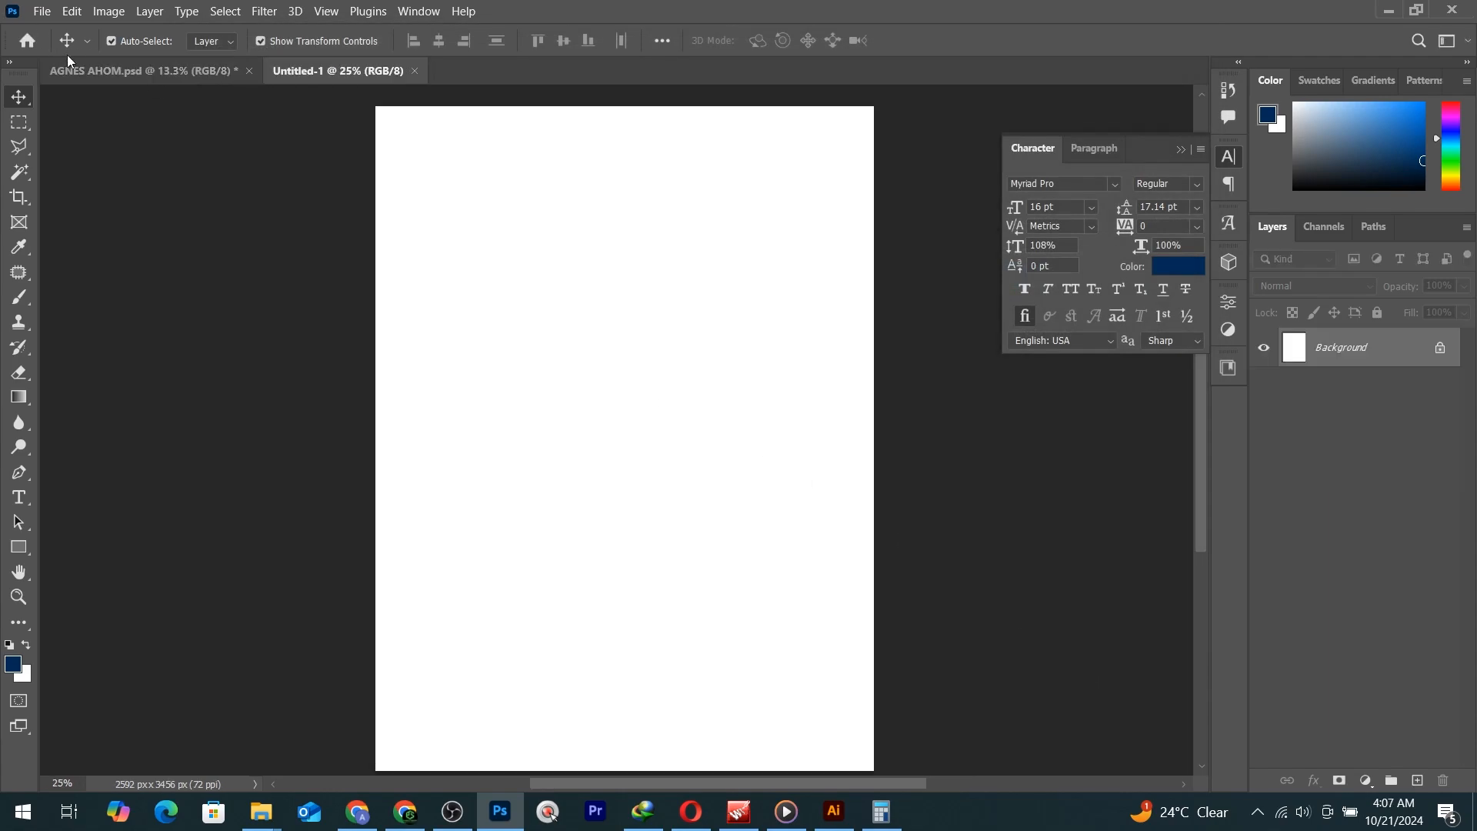
pyautogui.click(143, 75)
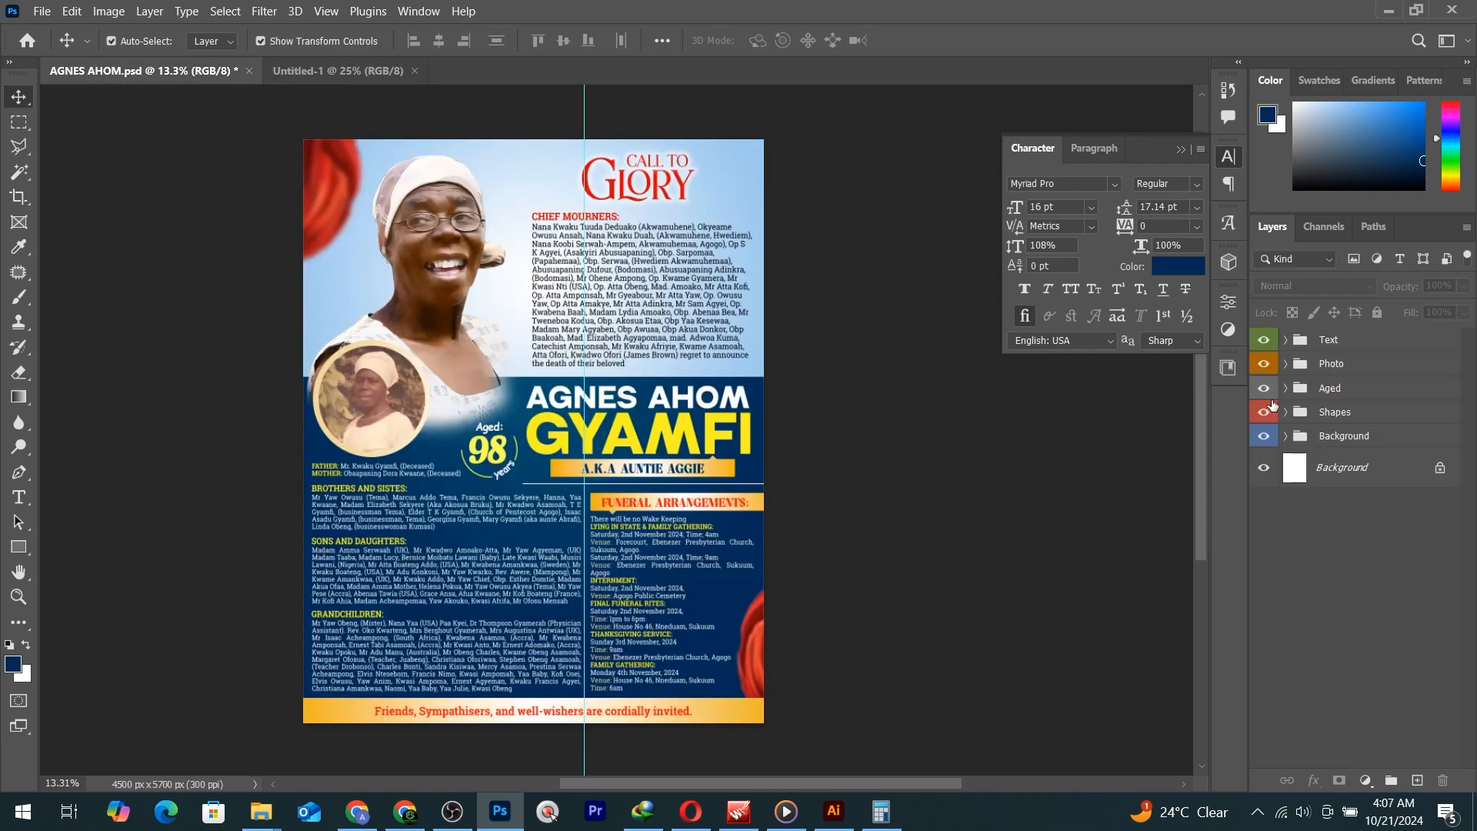
pyautogui.moveTo(1335, 366); pyautogui.dragTo(715, 499)
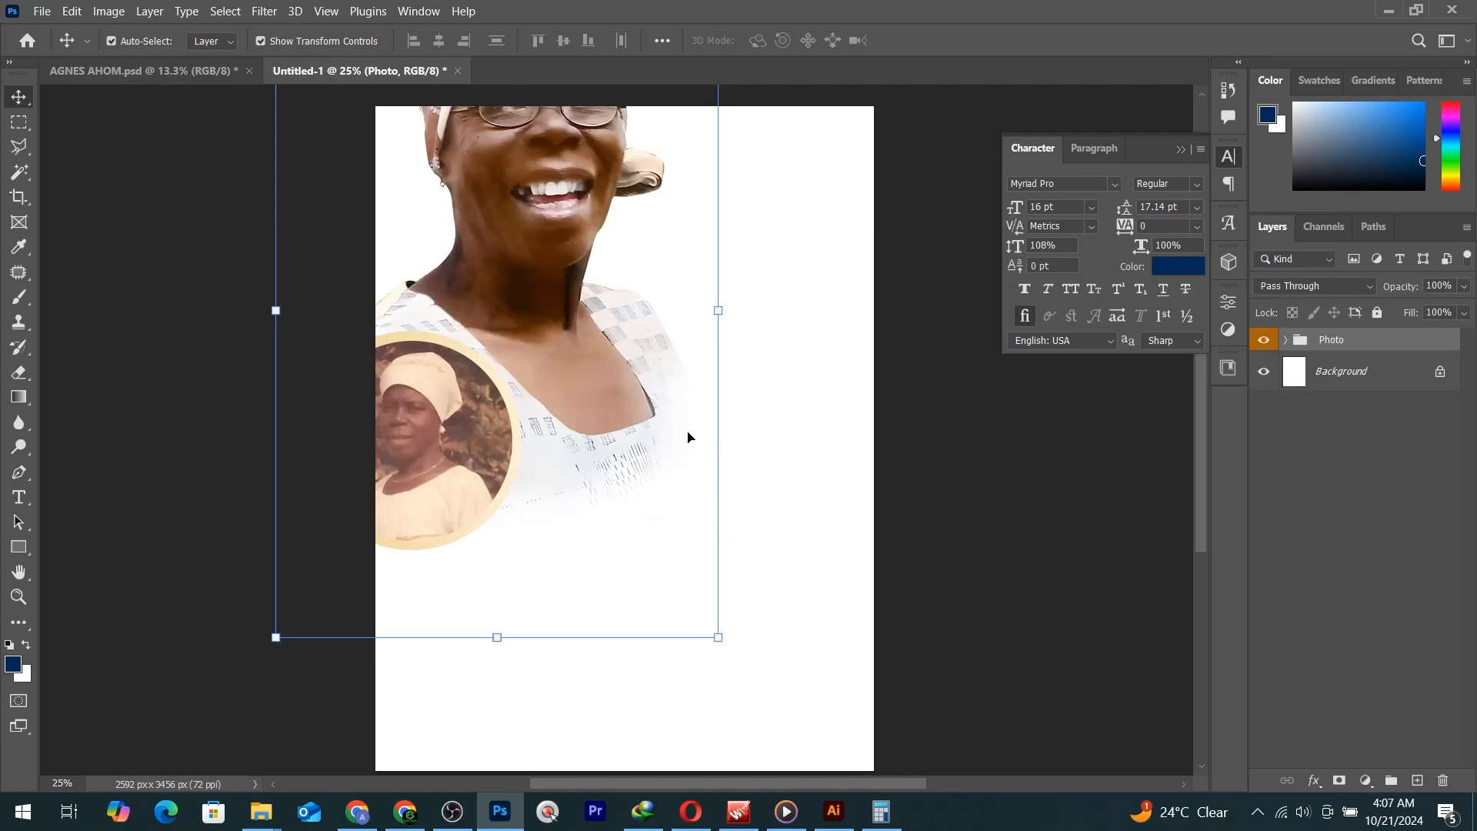
pyautogui.moveTo(635, 411); pyautogui.dragTo(830, 601)
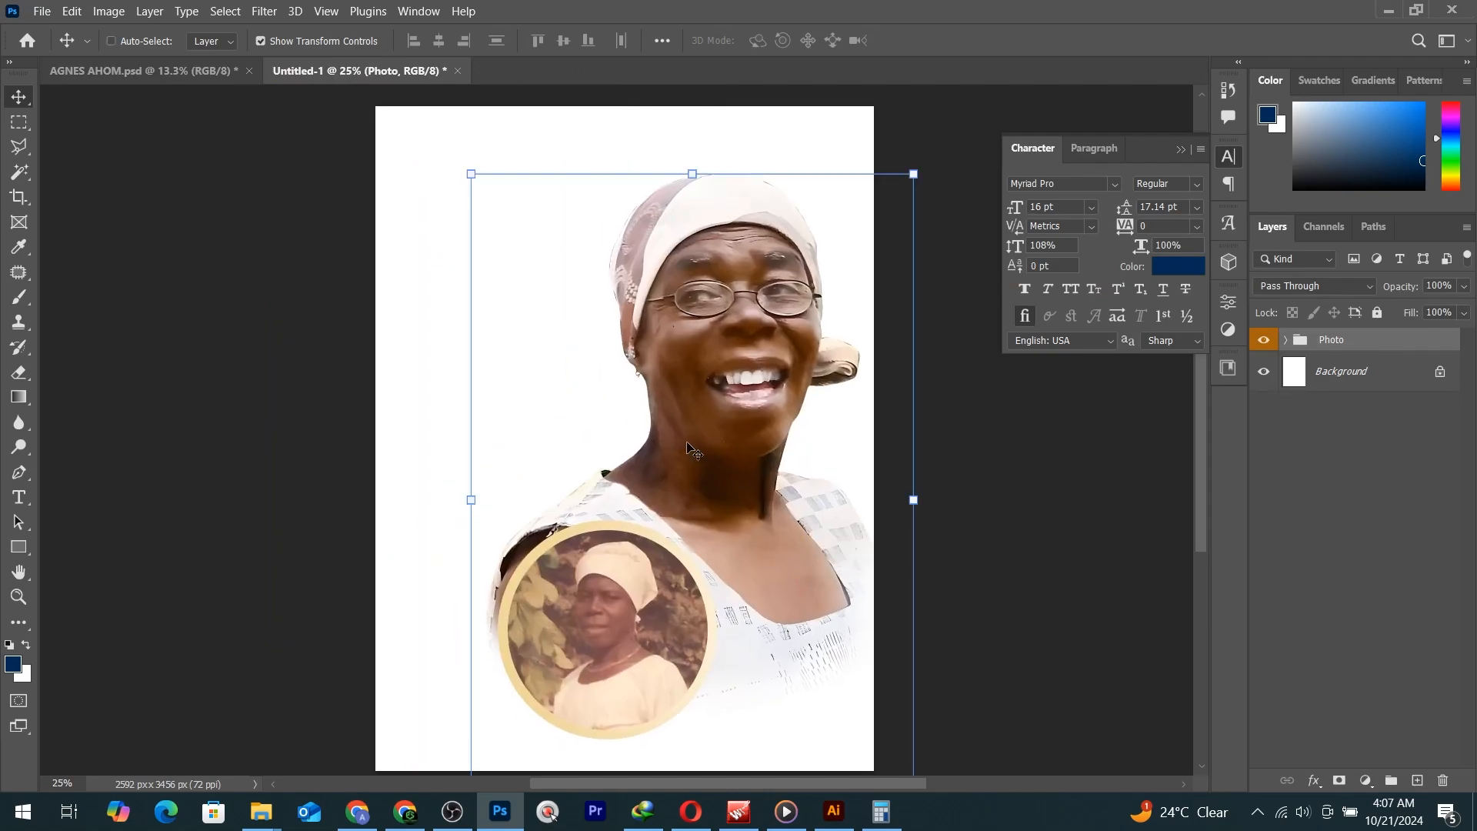
pyautogui.moveTo(712, 416); pyautogui.dragTo(662, 330)
# Scale the Photo group down to about 86% and settle it at the top centre.
pyautogui.press('ctrl')
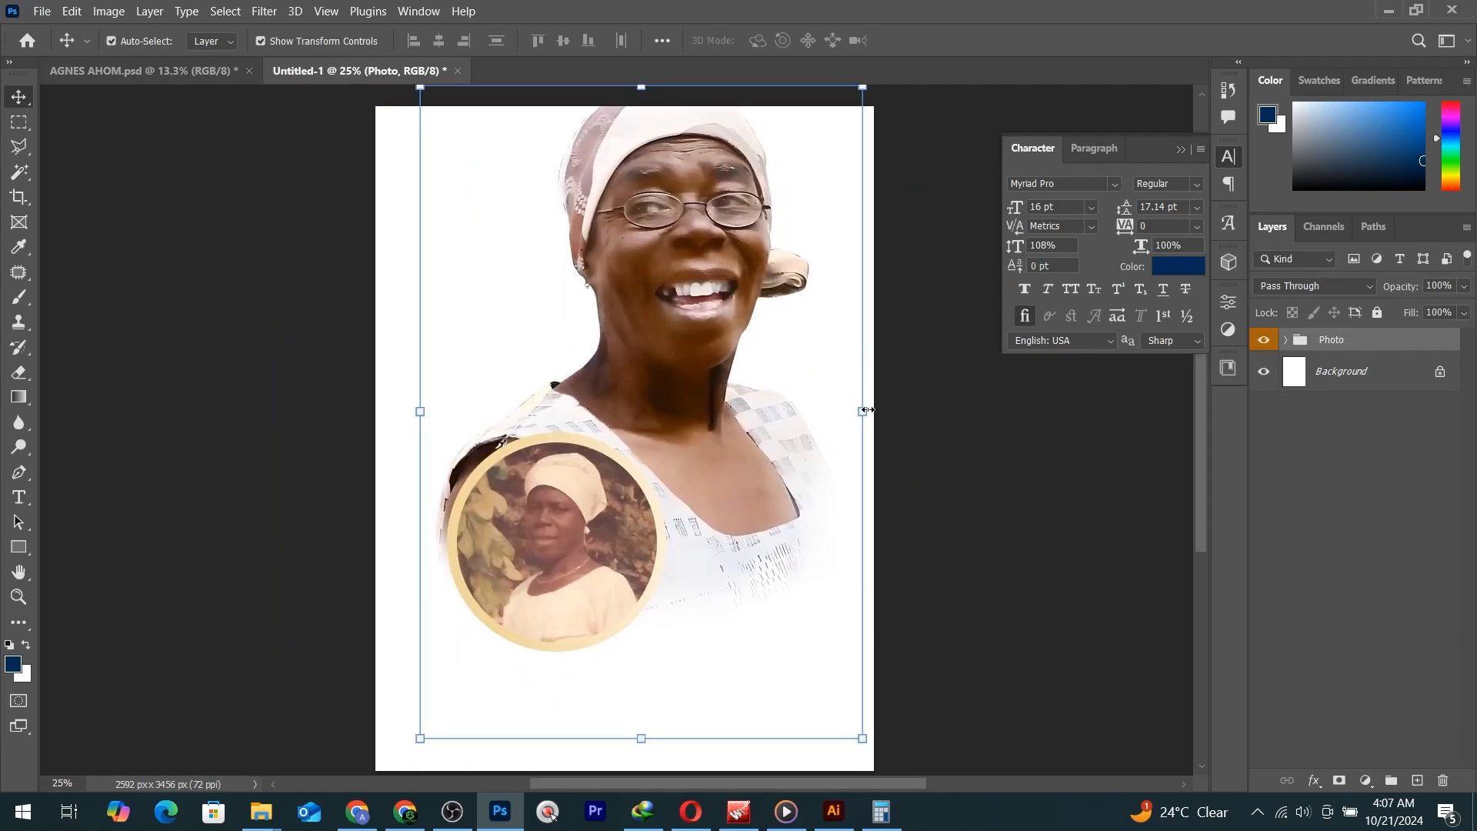
pyautogui.moveTo(862, 412); pyautogui.dragTo(804, 414)
pyautogui.press('Return')
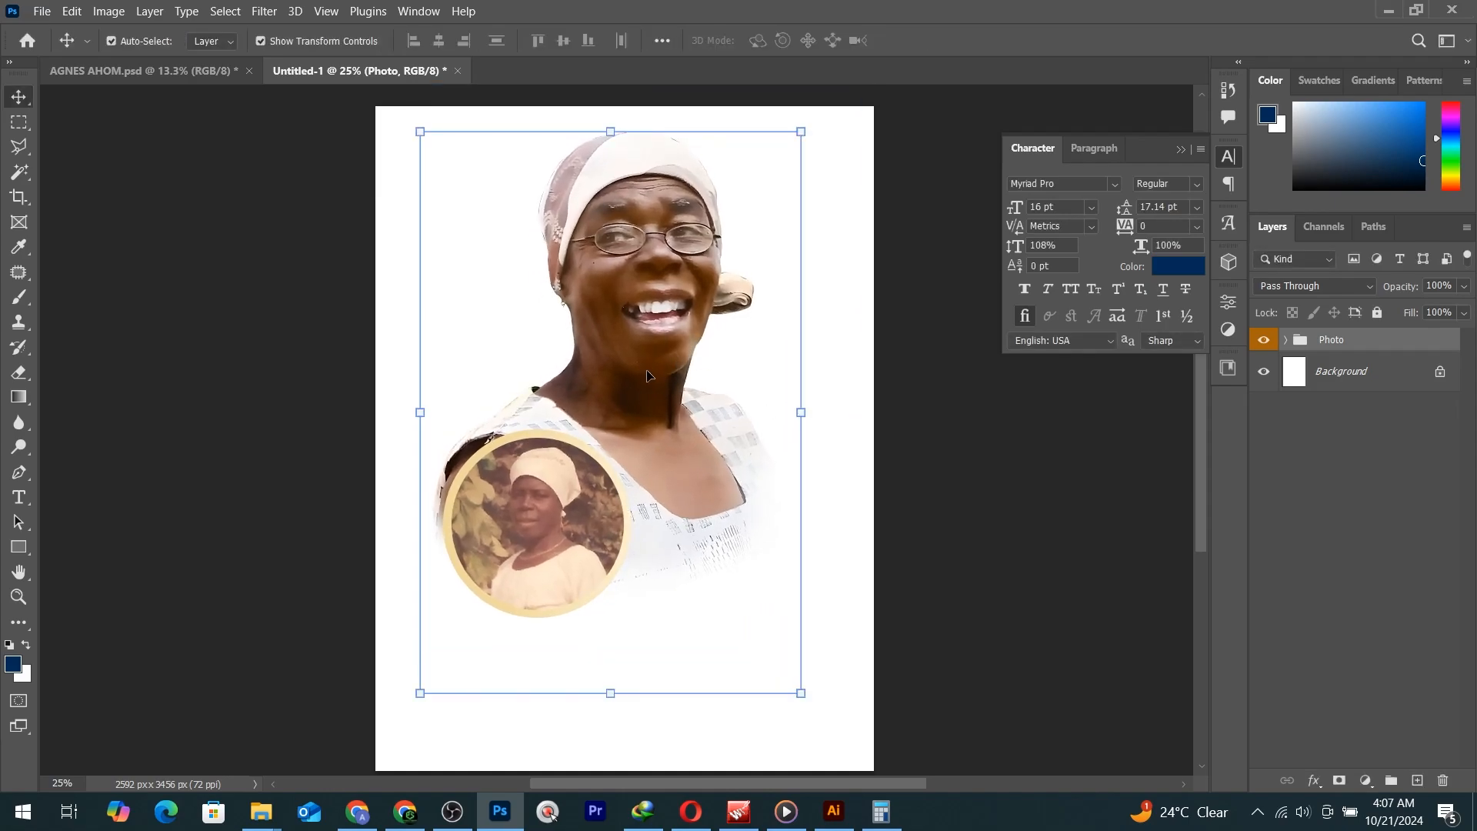
pyautogui.moveTo(630, 317); pyautogui.dragTo(634, 316)
pyautogui.click(178, 79)
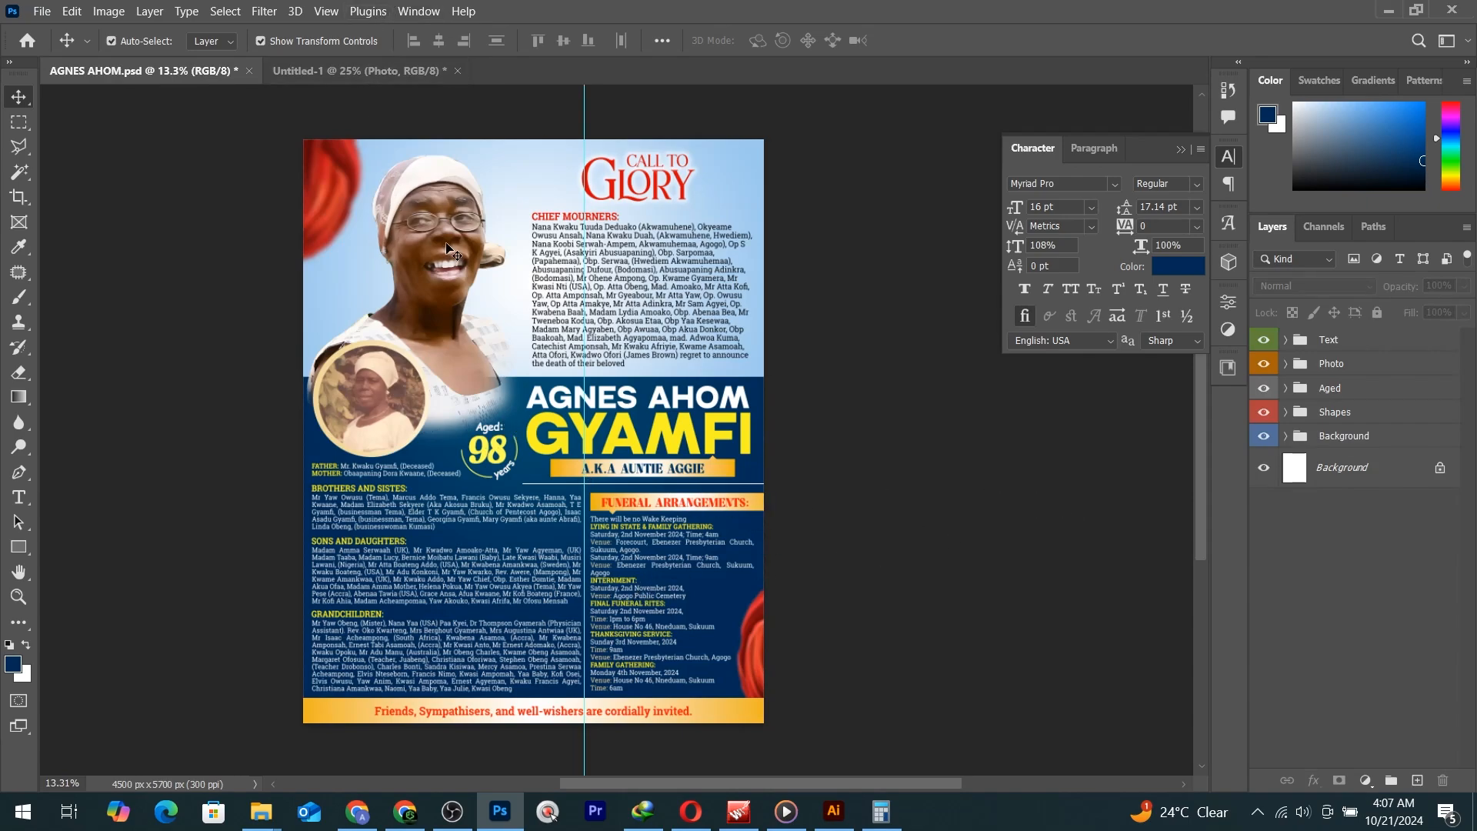
pyautogui.click(347, 73)
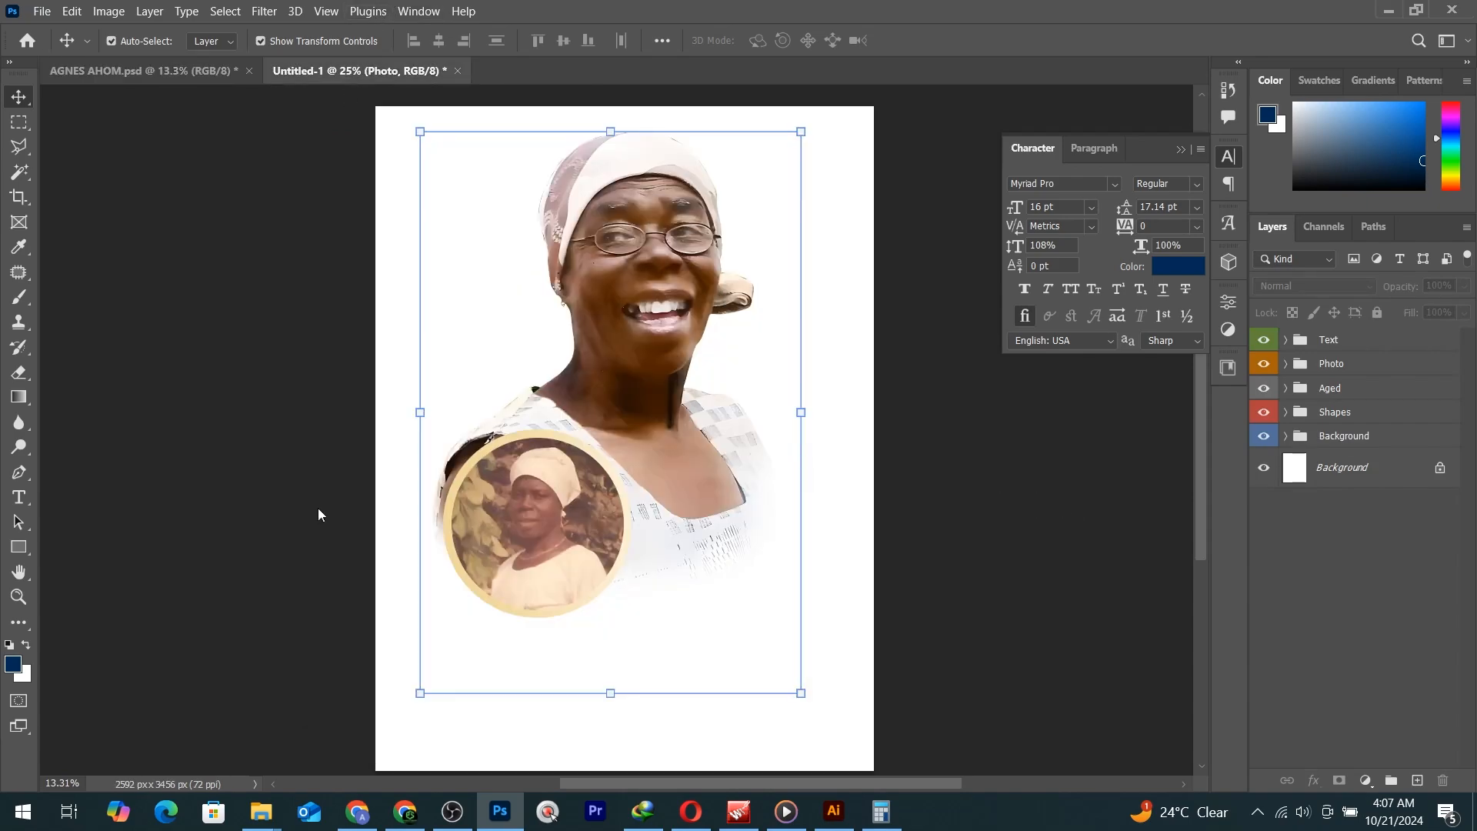
# Draw a rectangle over the lower canvas and paste the copied gradient layer style onto it.
pyautogui.click(19, 552)
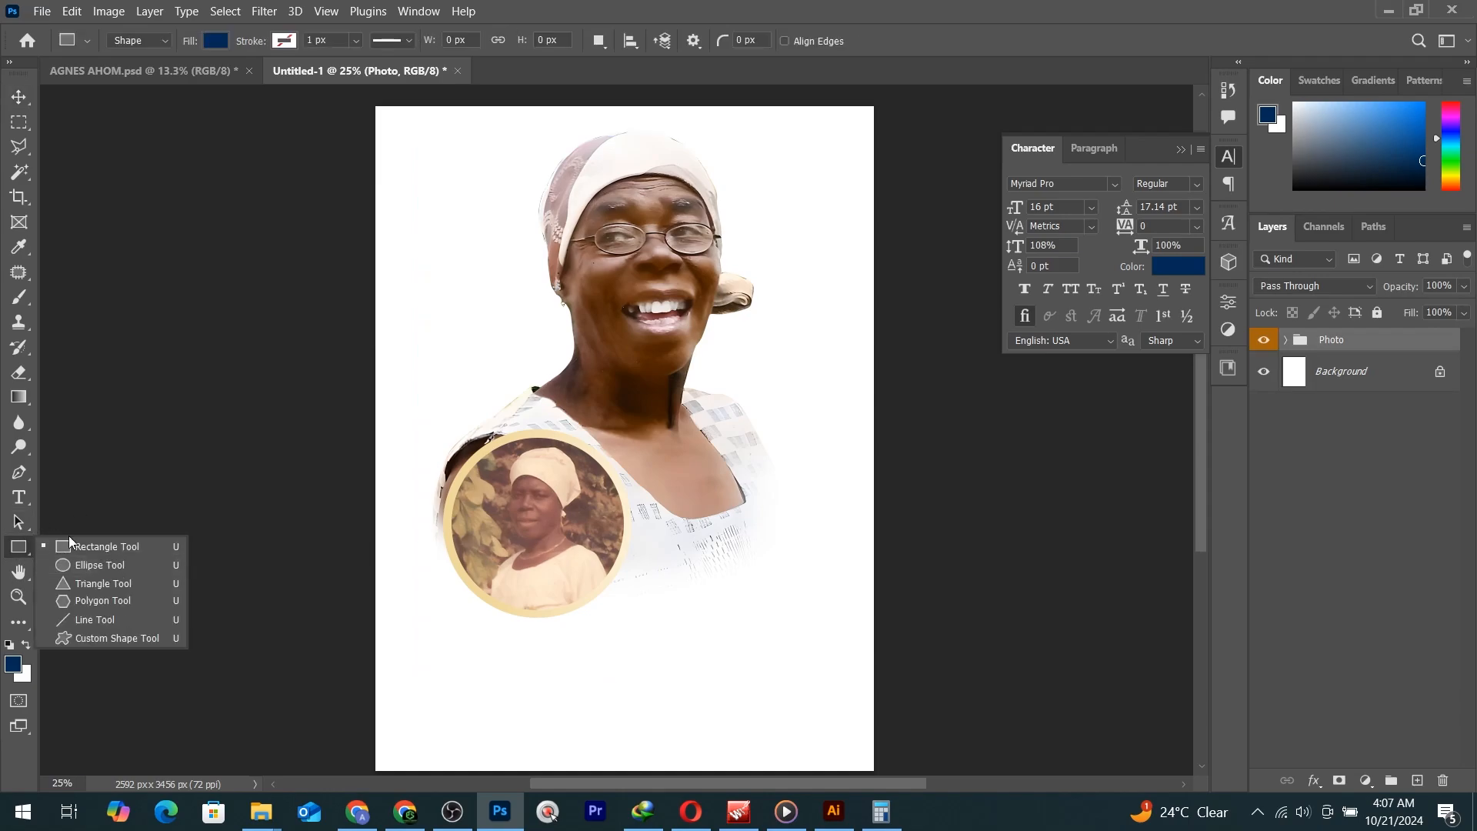
pyautogui.moveTo(367, 490); pyautogui.dragTo(884, 751)
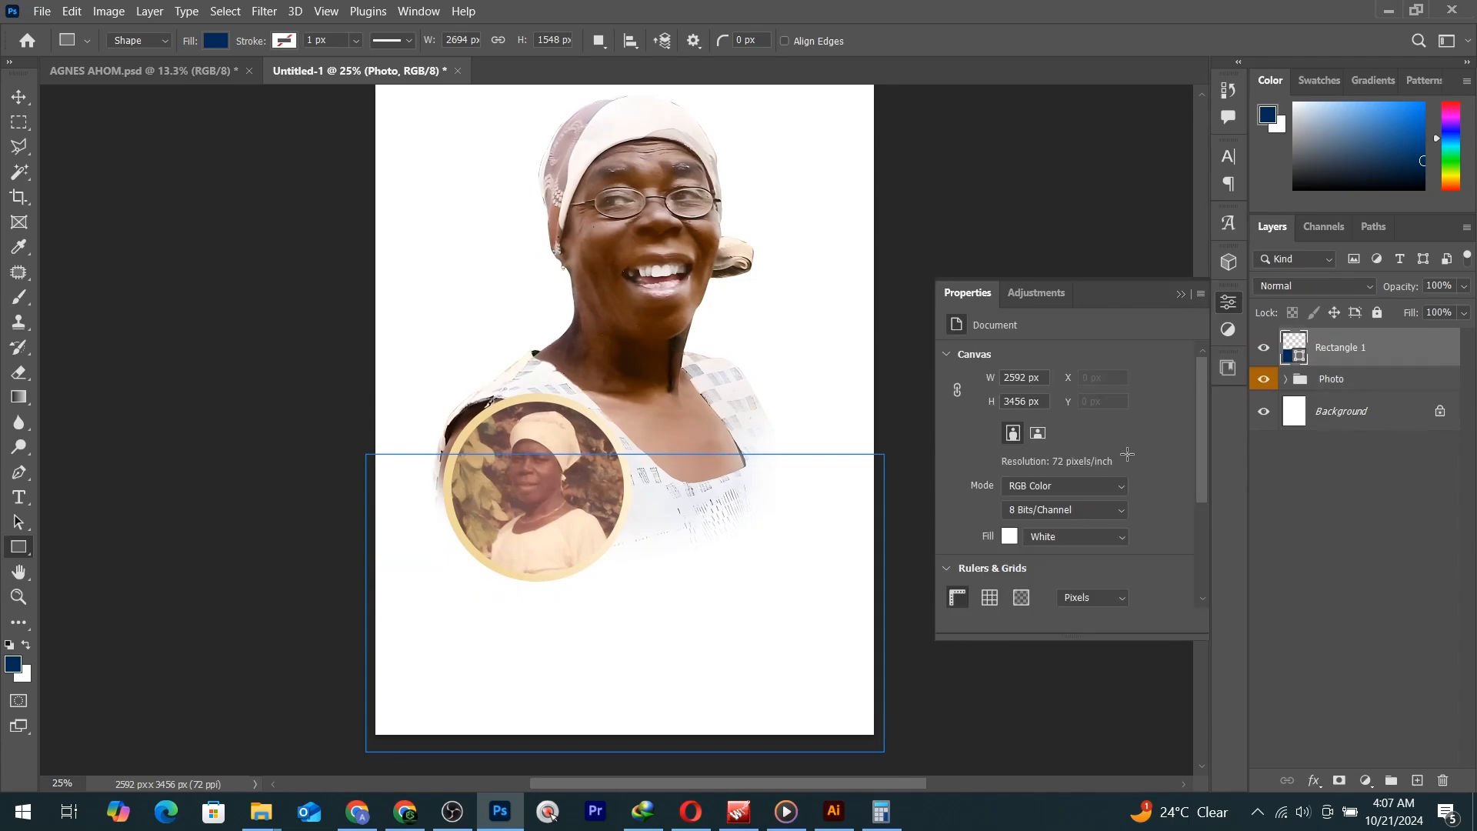
pyautogui.rightClick(1363, 354)
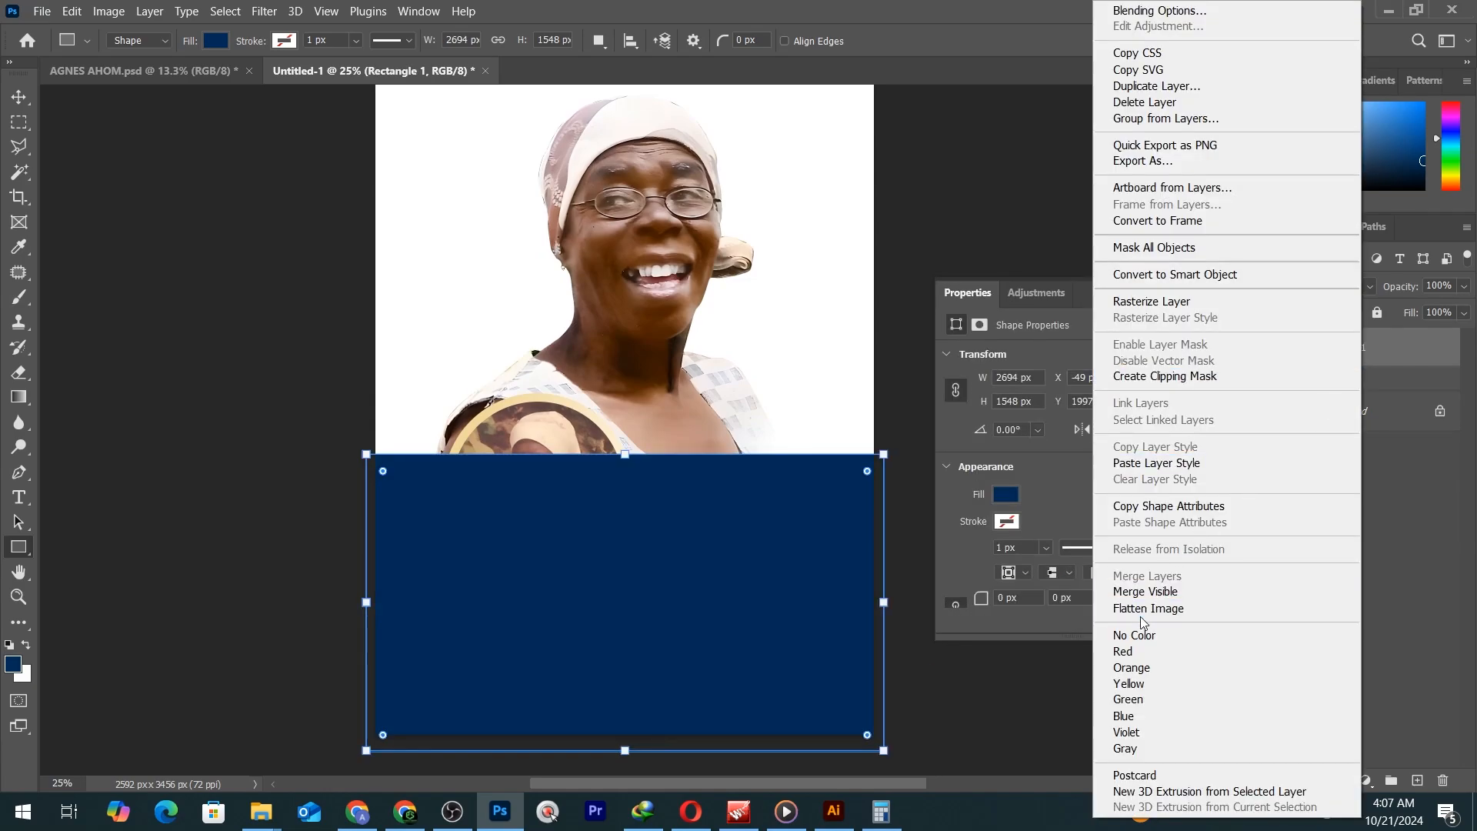
pyautogui.click(1152, 464)
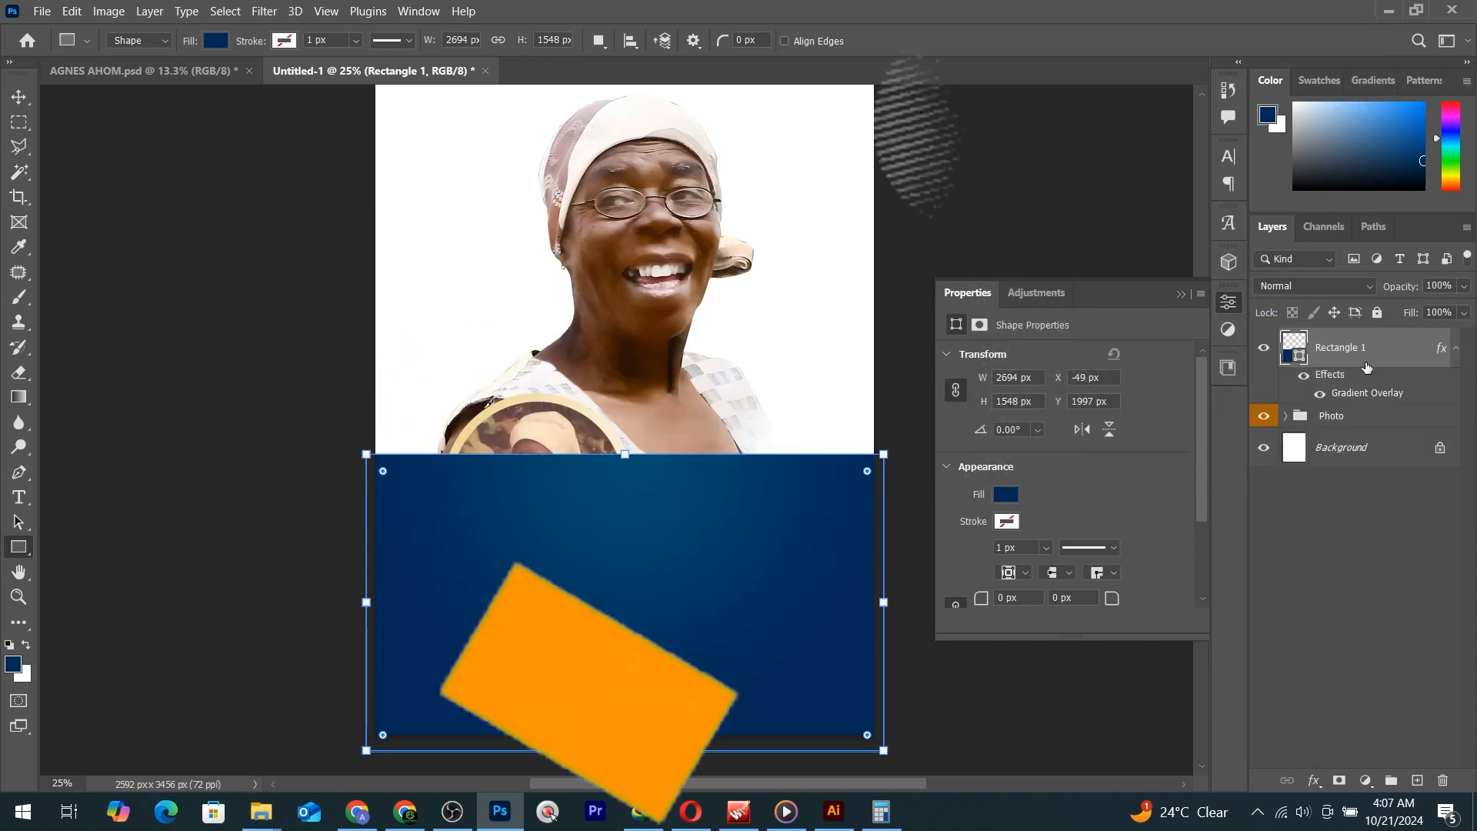
# Move Rectangle 1 beneath the Photo group and keep its navy fill 002b57.
pyautogui.moveTo(1366, 362); pyautogui.dragTo(1368, 419)
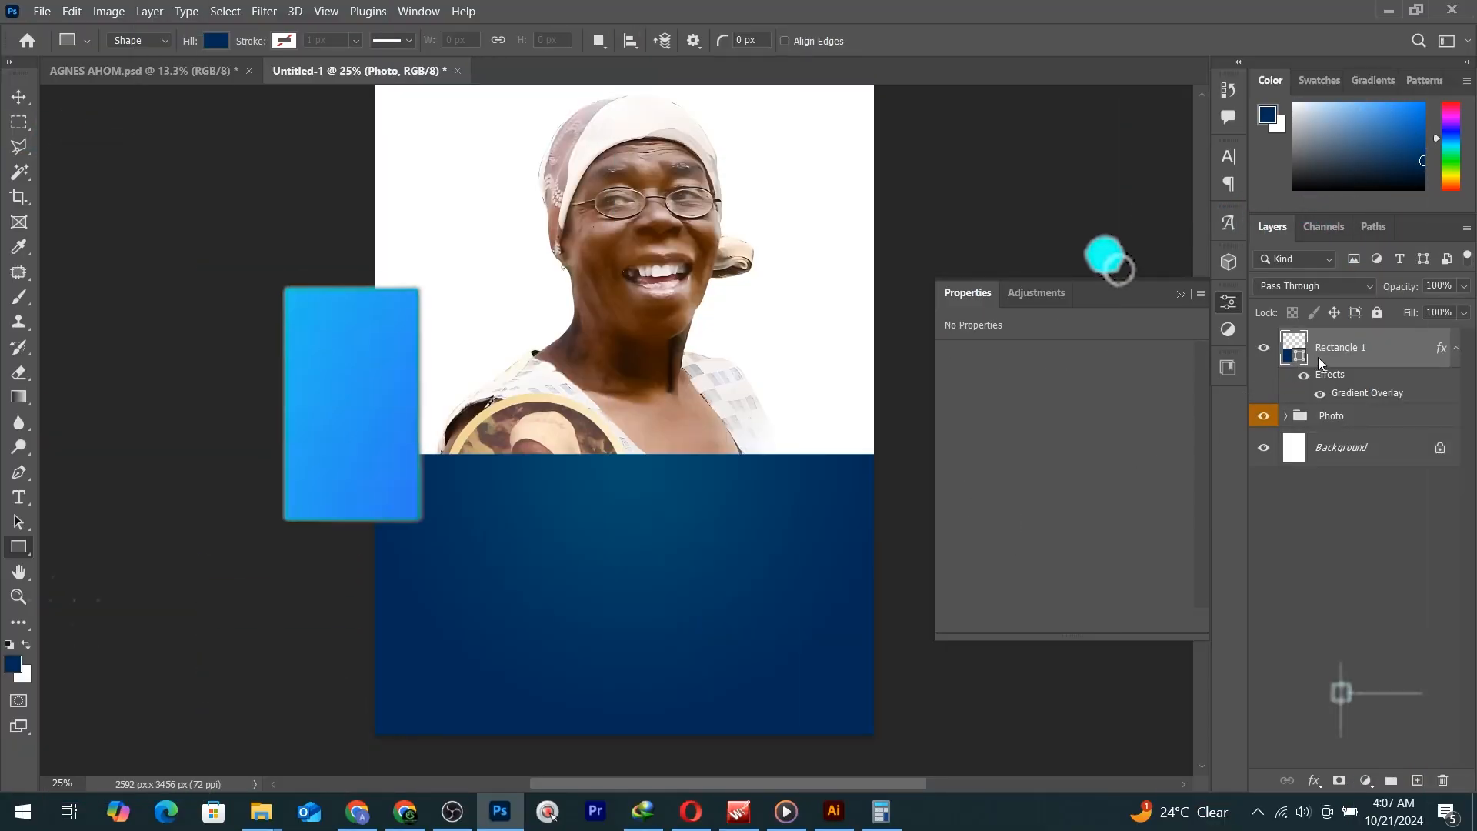
pyautogui.moveTo(1318, 357); pyautogui.dragTo(1341, 437)
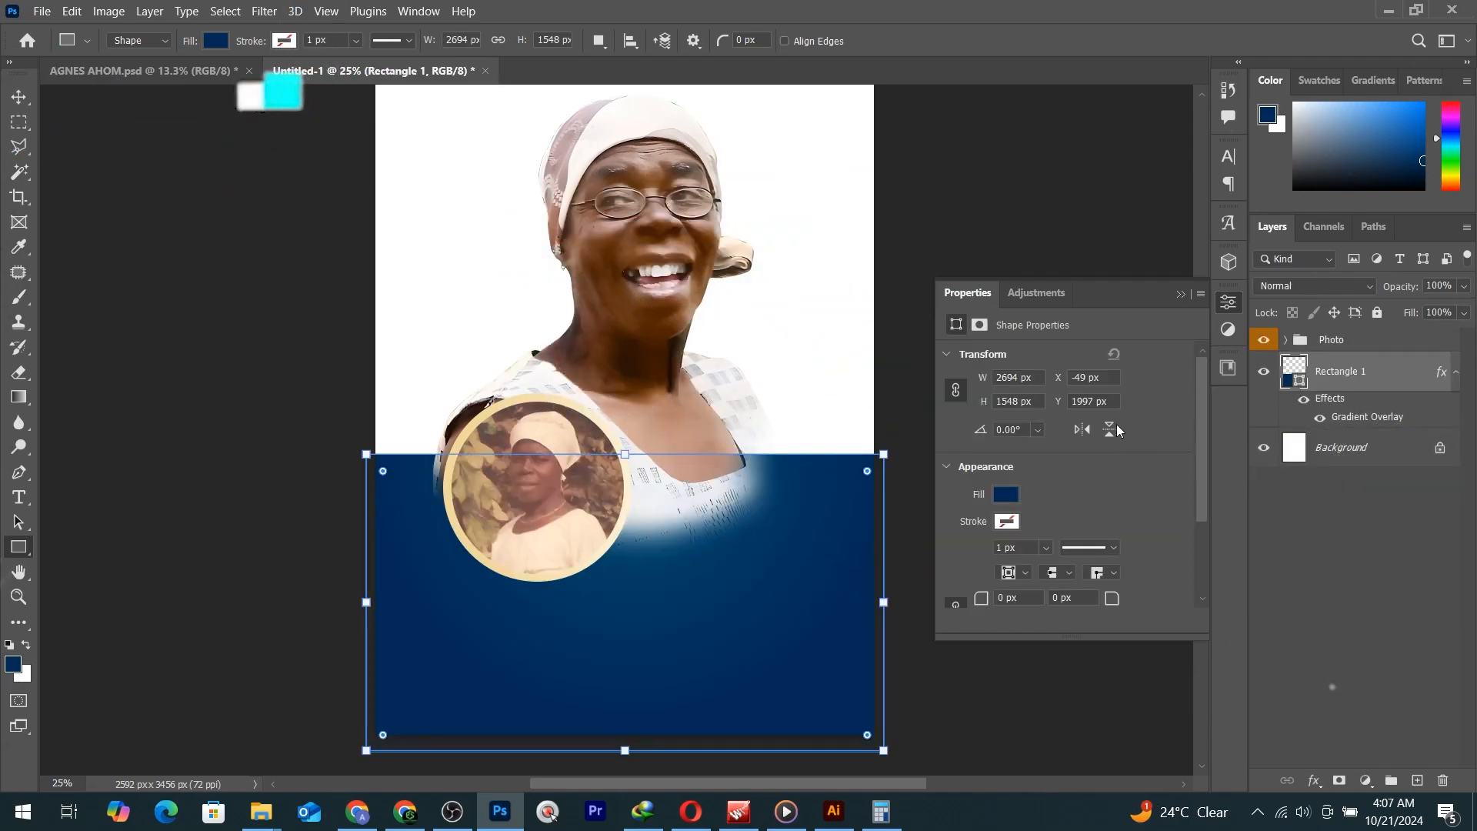
pyautogui.doubleClick(1298, 382)
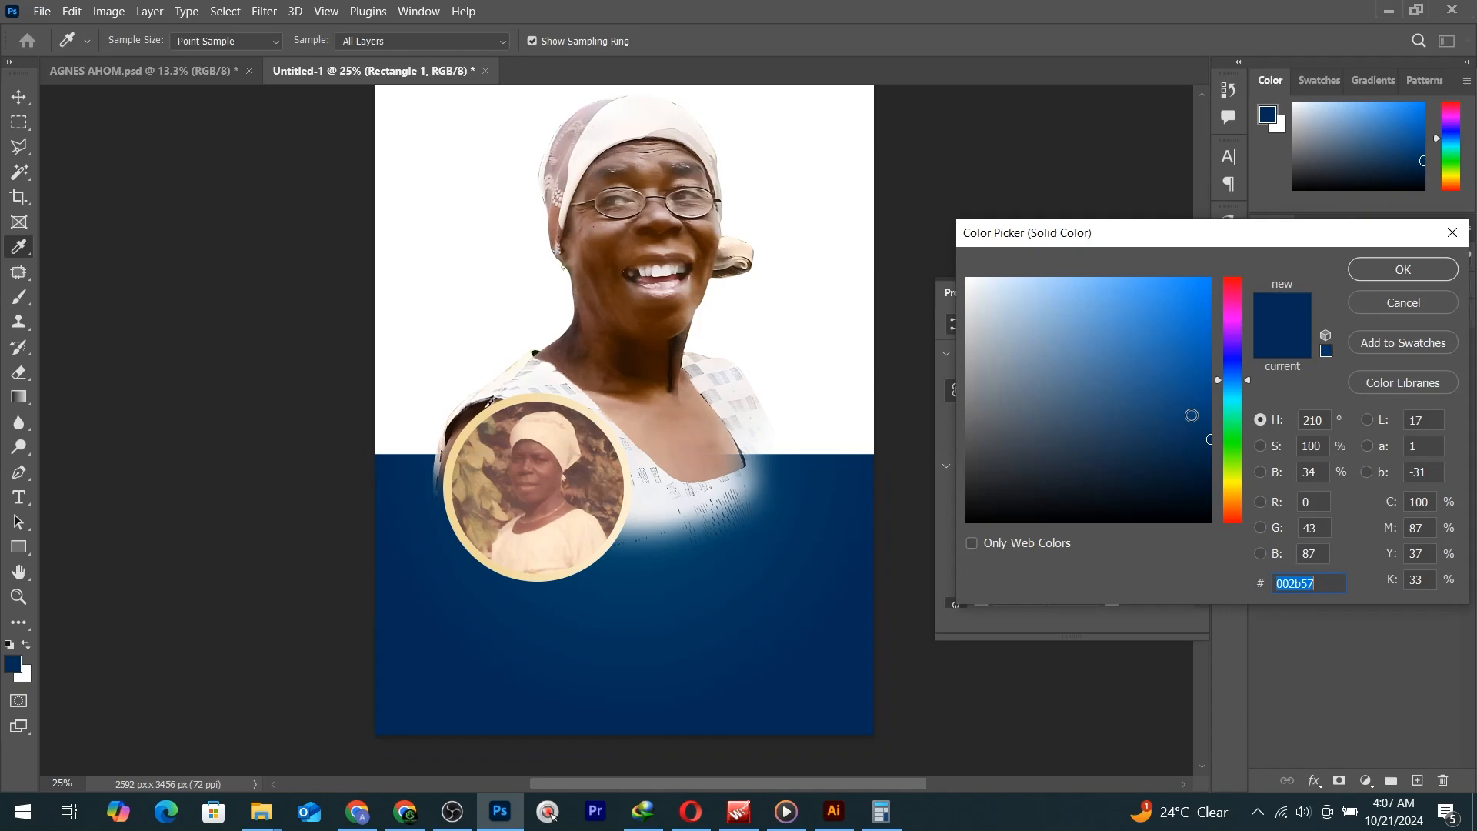
pyautogui.click(1390, 277)
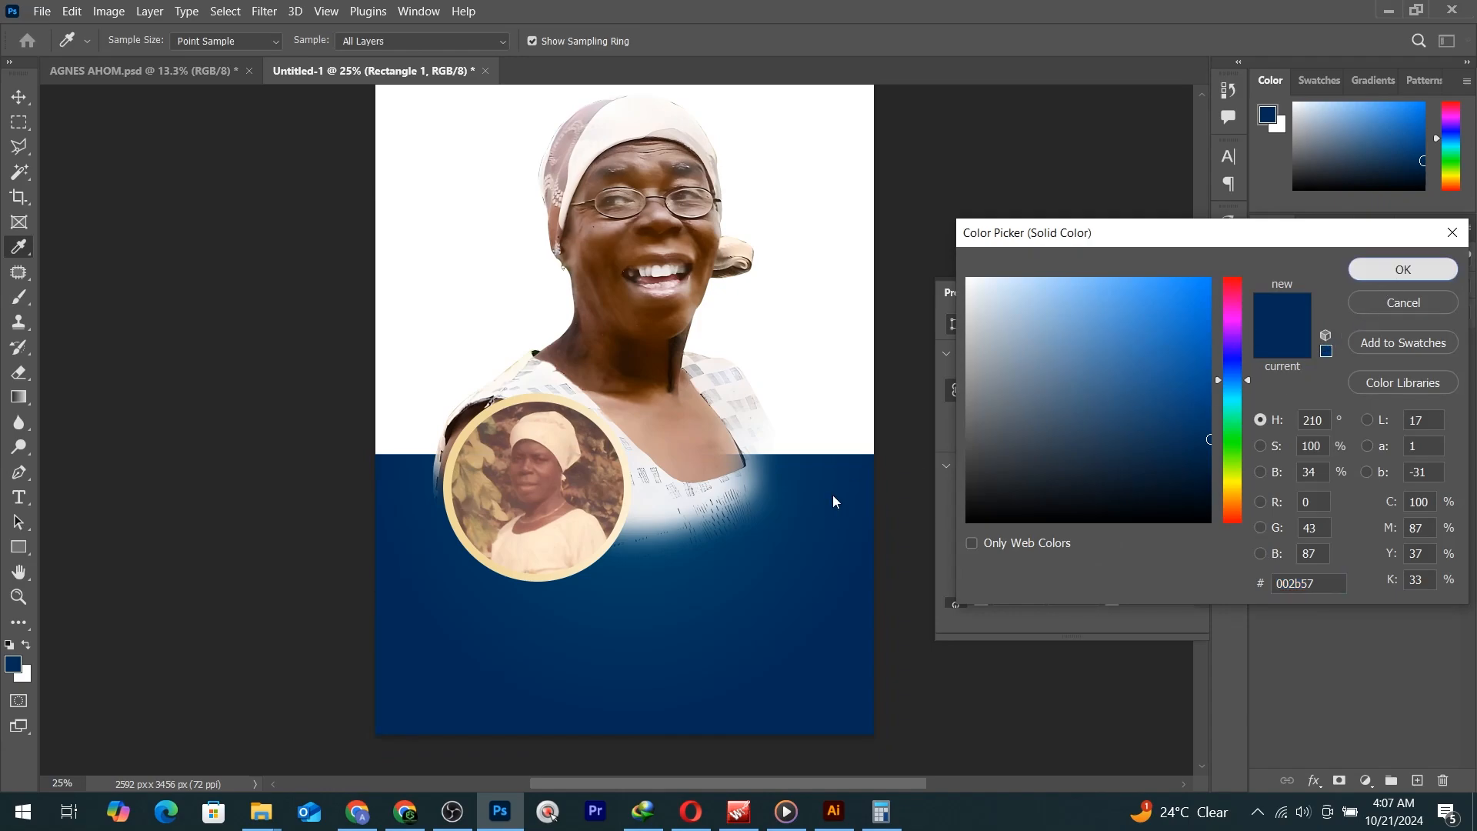
# Stretch Rectangle 1's top edge upward, then duplicate it and move the copy up to cover the top.
pyautogui.press('v')
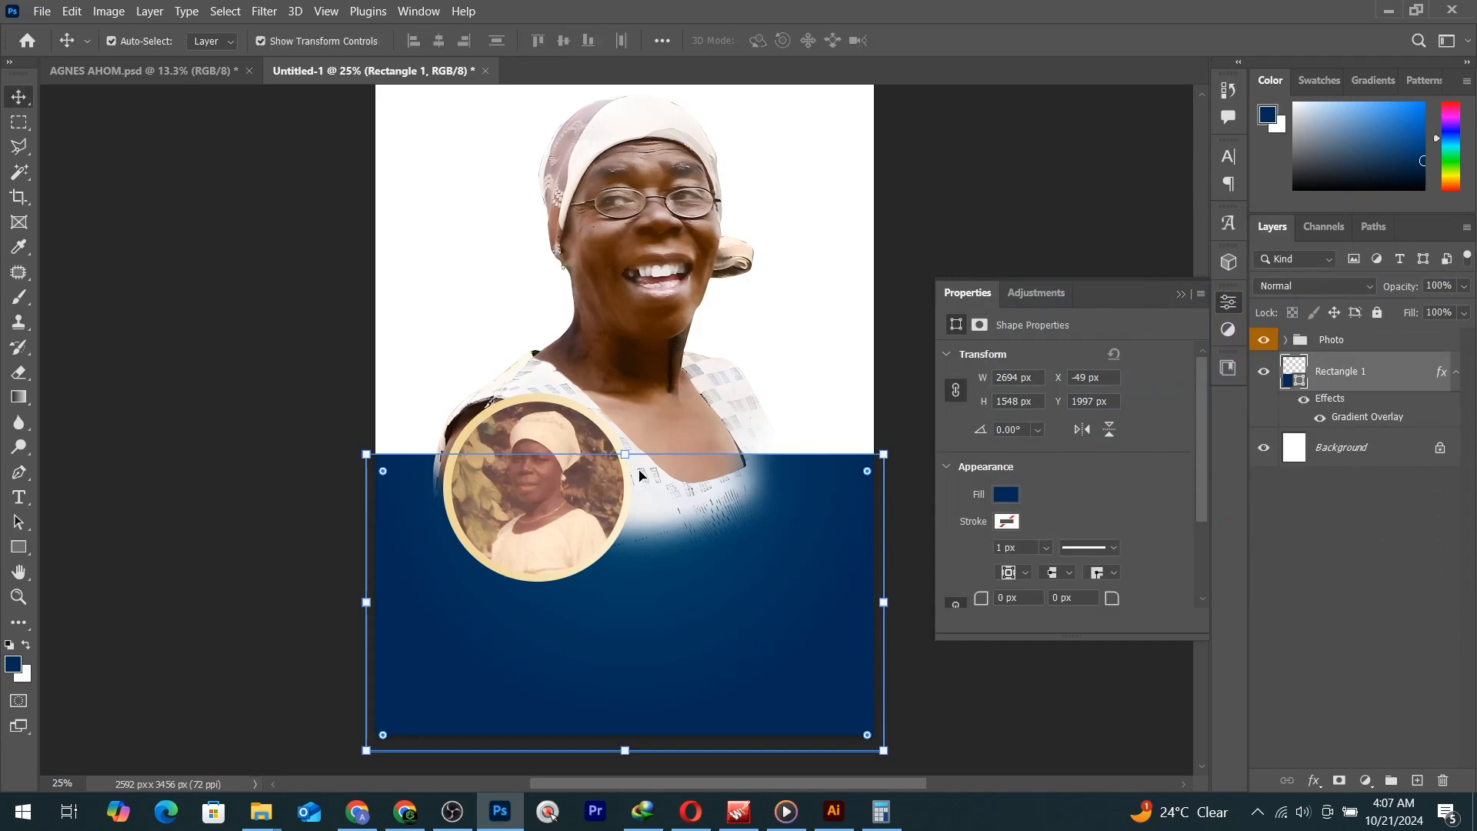
pyautogui.moveTo(622, 452); pyautogui.dragTo(622, 393)
pyautogui.press('Return')
pyautogui.scroll(1, 725, 638)
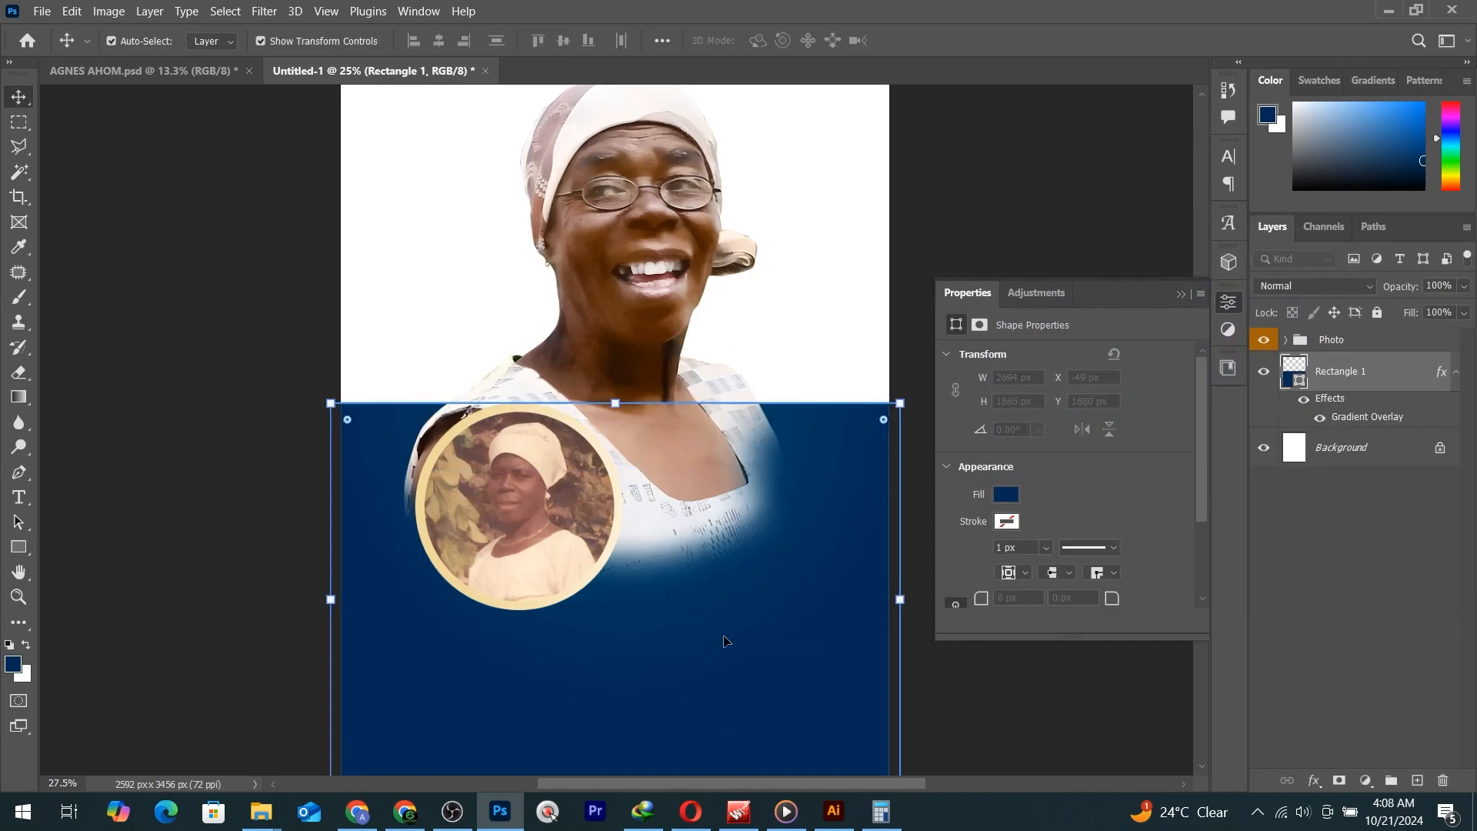
pyautogui.scroll(-3, 727, 643)
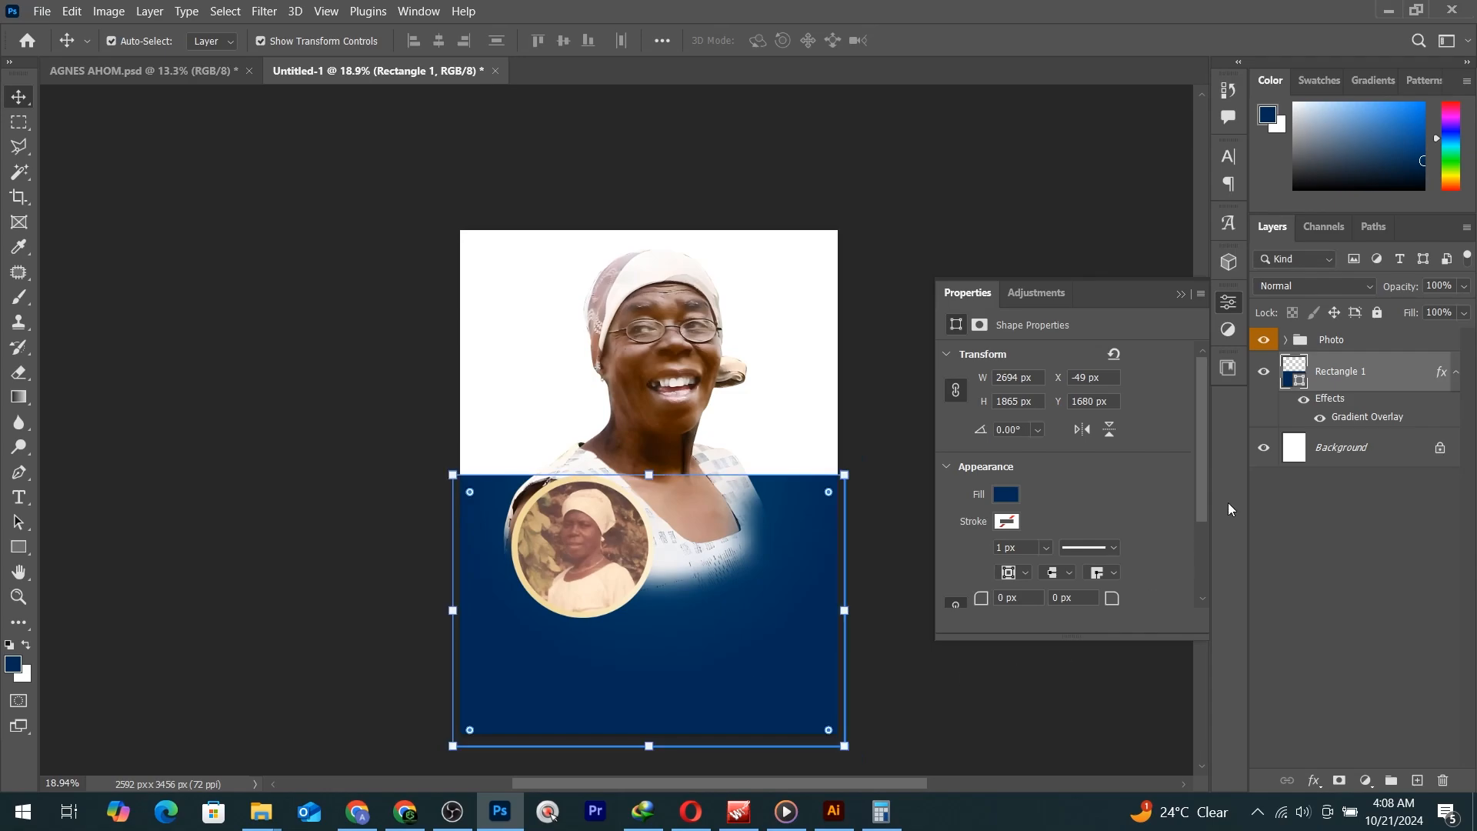
pyautogui.moveTo(1383, 396); pyautogui.dragTo(1418, 782)
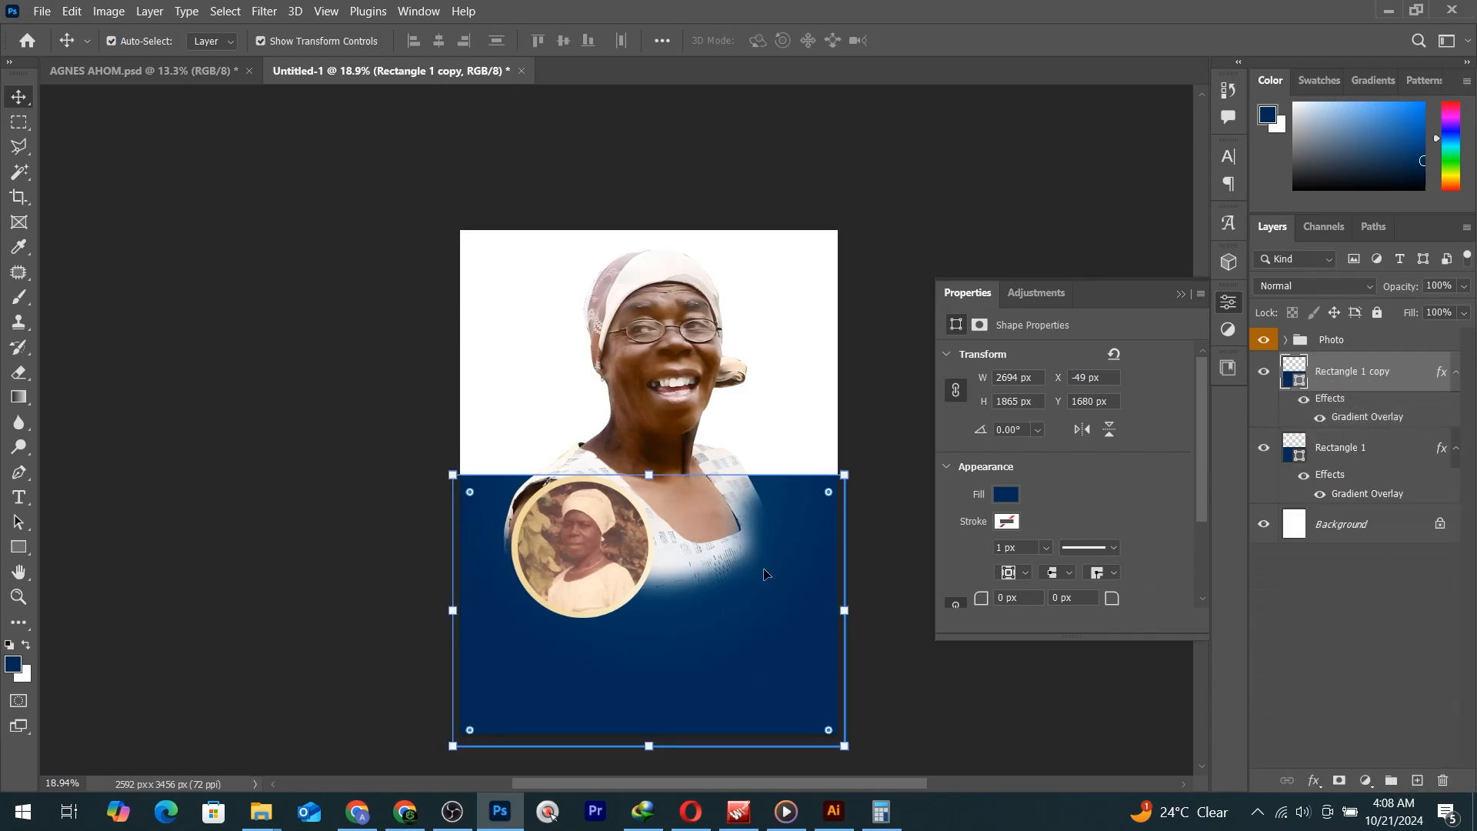
pyautogui.moveTo(781, 583); pyautogui.dragTo(770, 359)
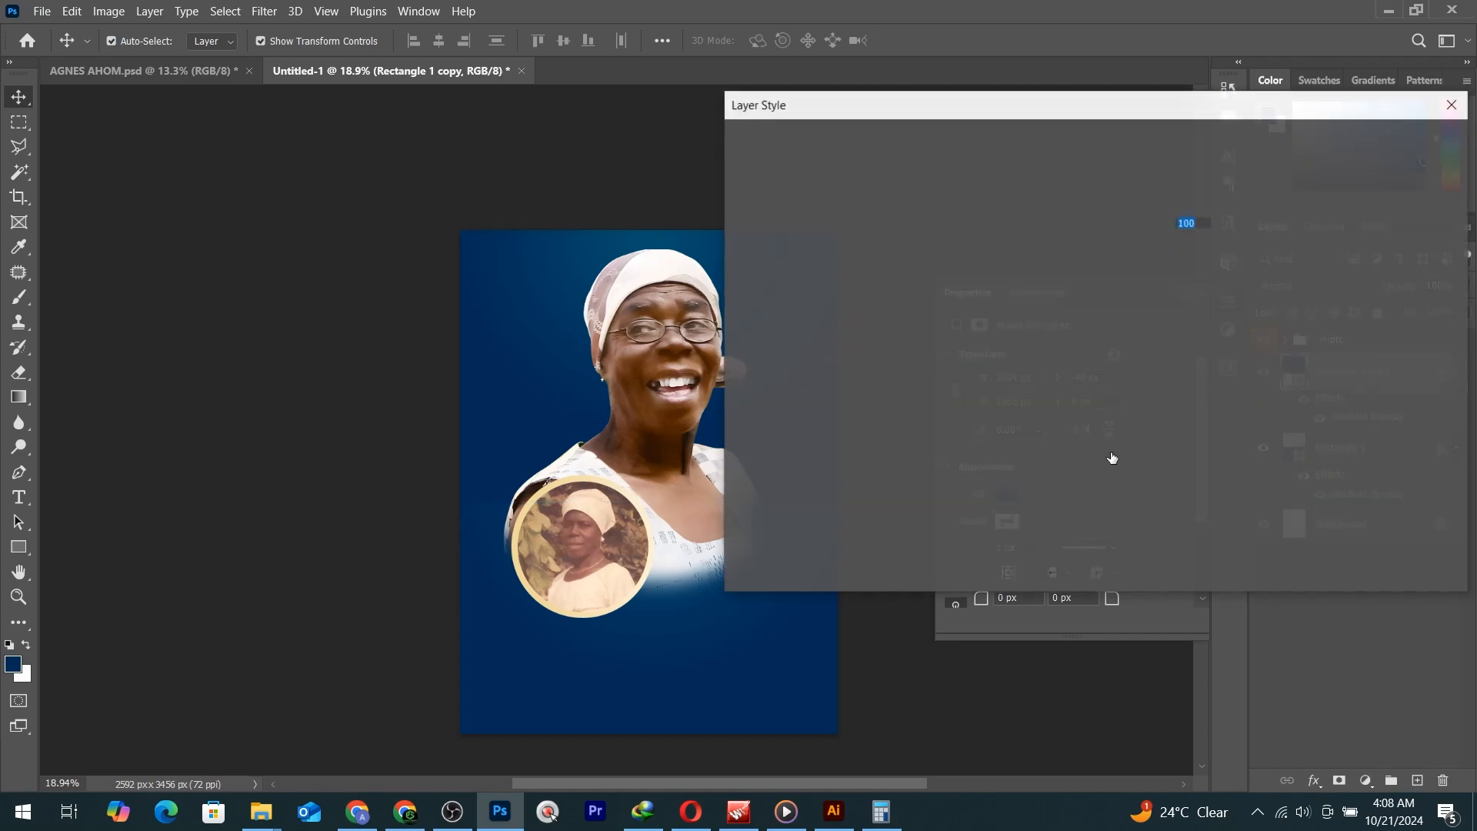
# Recolour the gradient with a light blue left stop and a near-white right stop.
pyautogui.click(1104, 249)
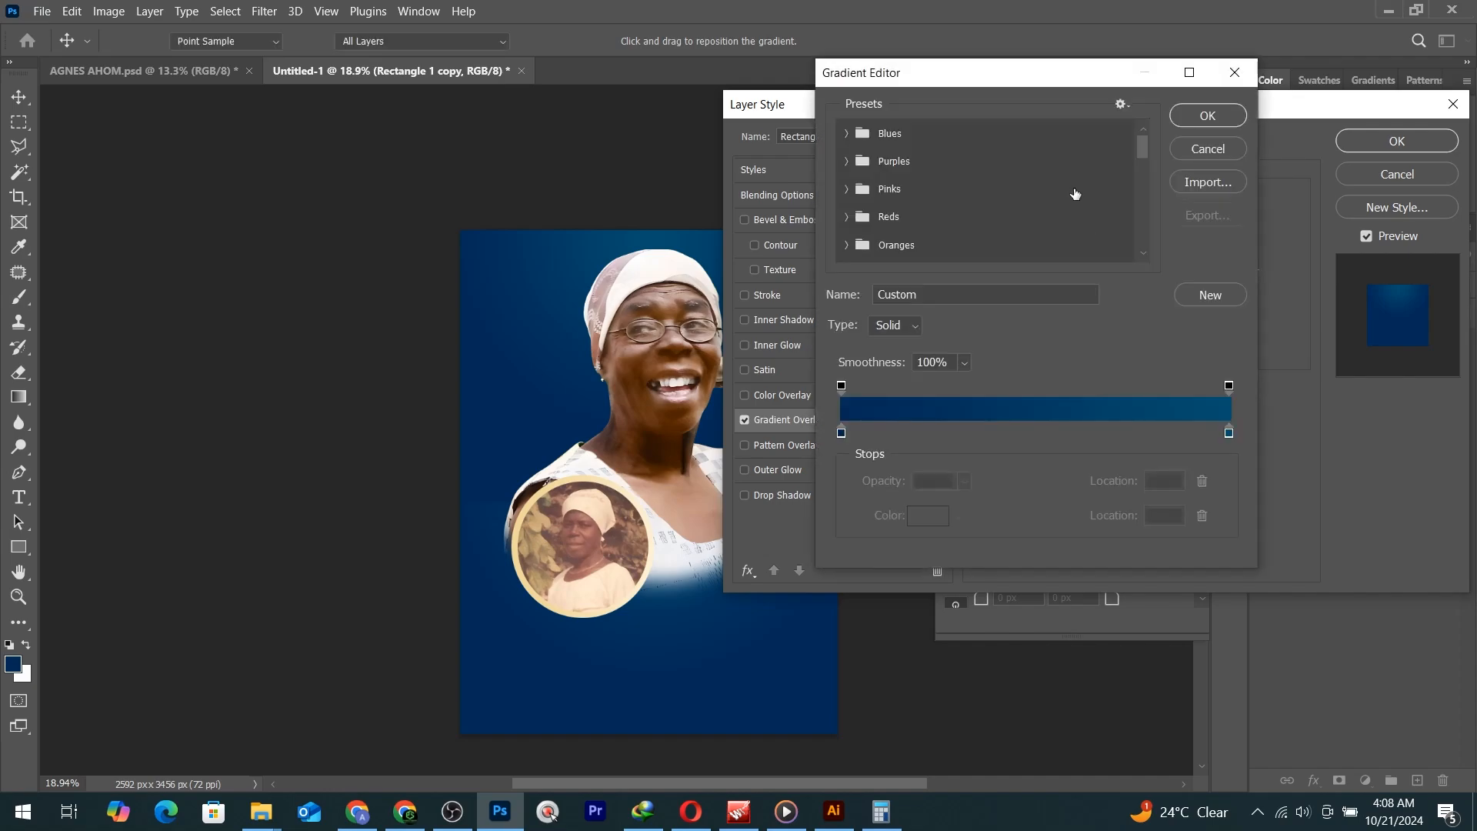
pyautogui.scroll(-5, 1062, 196)
pyautogui.scroll(-3, 1060, 191)
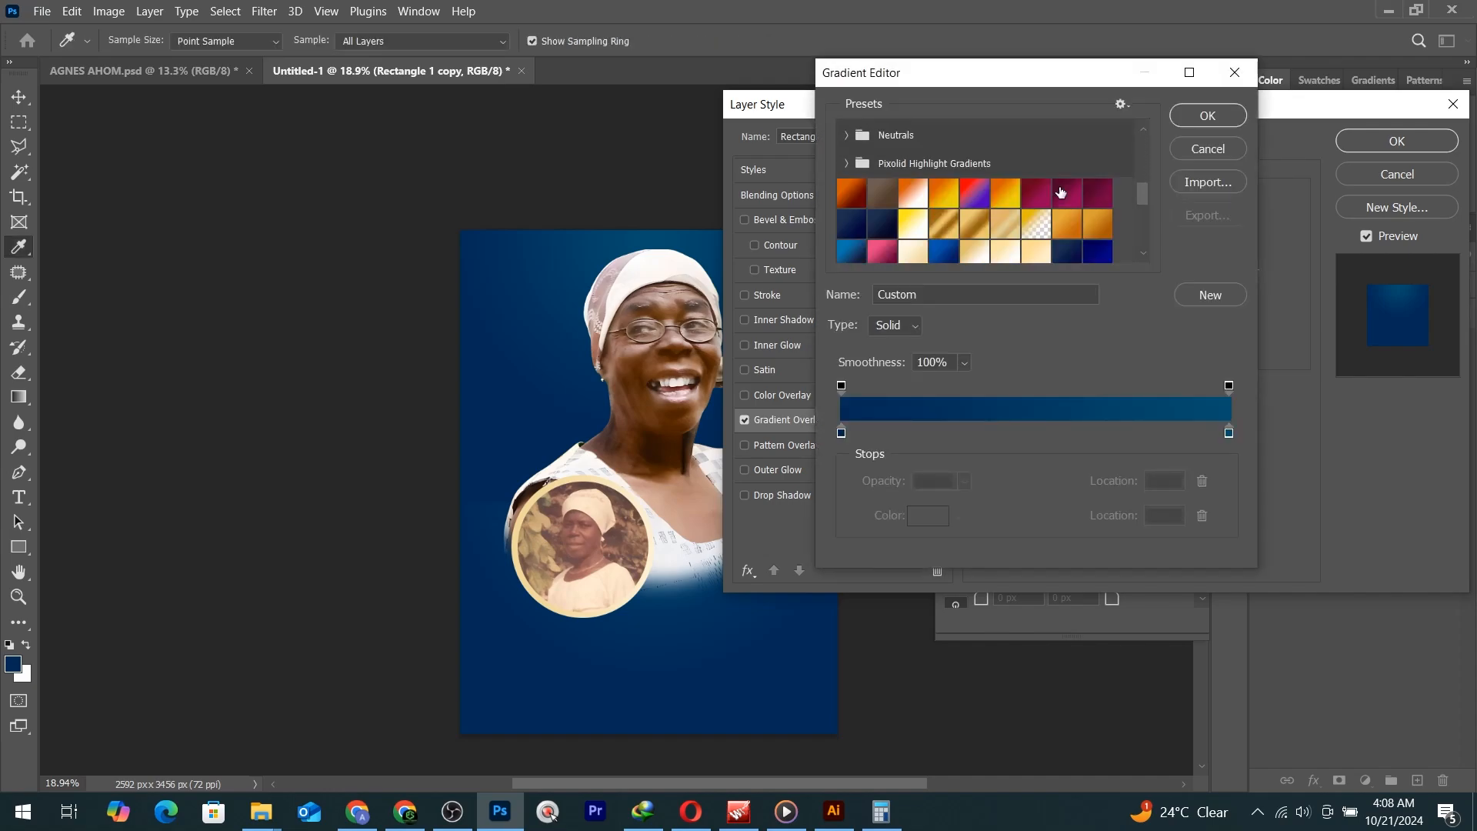
pyautogui.scroll(-3, 1060, 191)
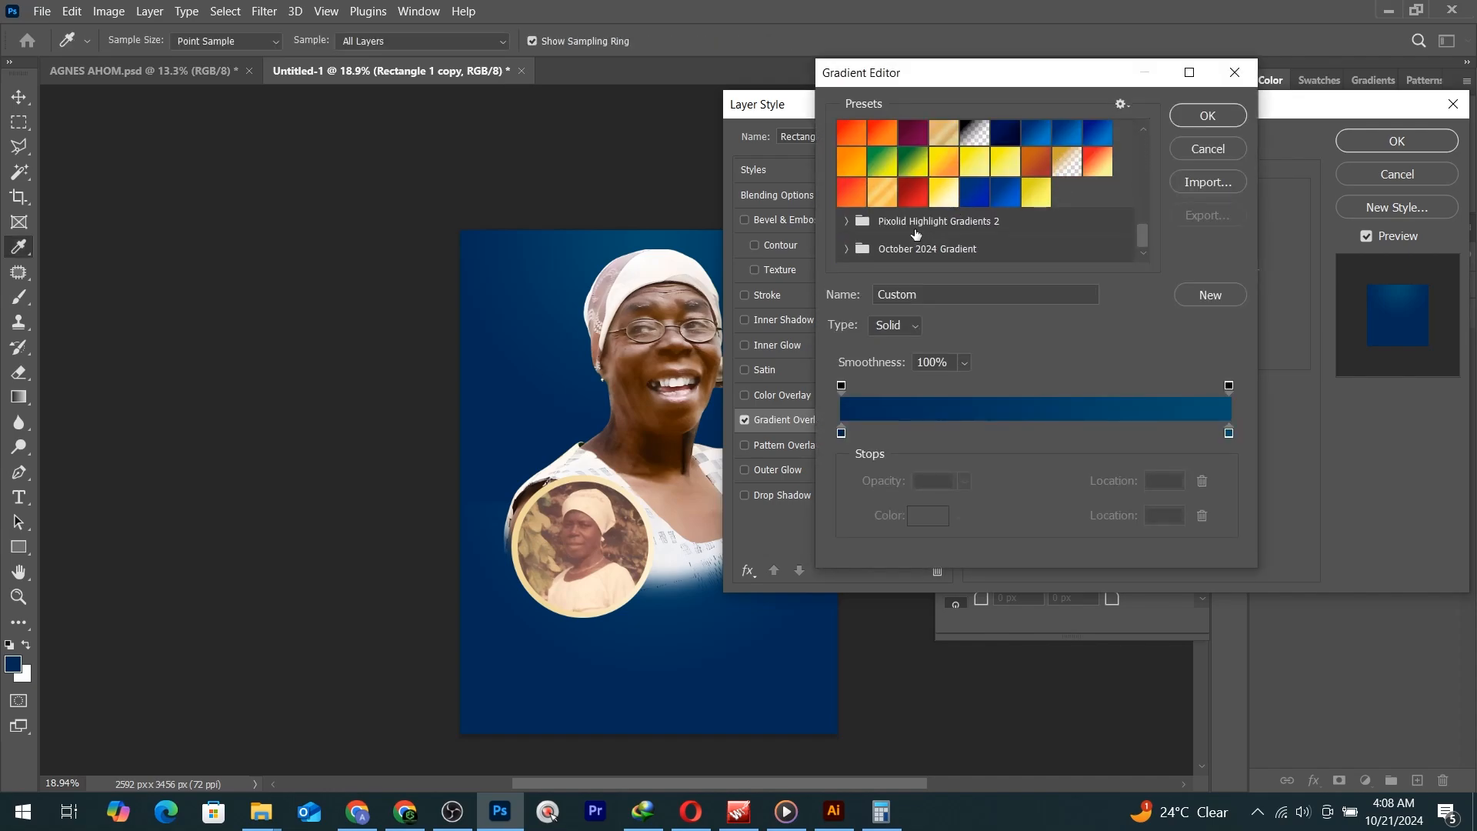
pyautogui.scroll(1, 1027, 215)
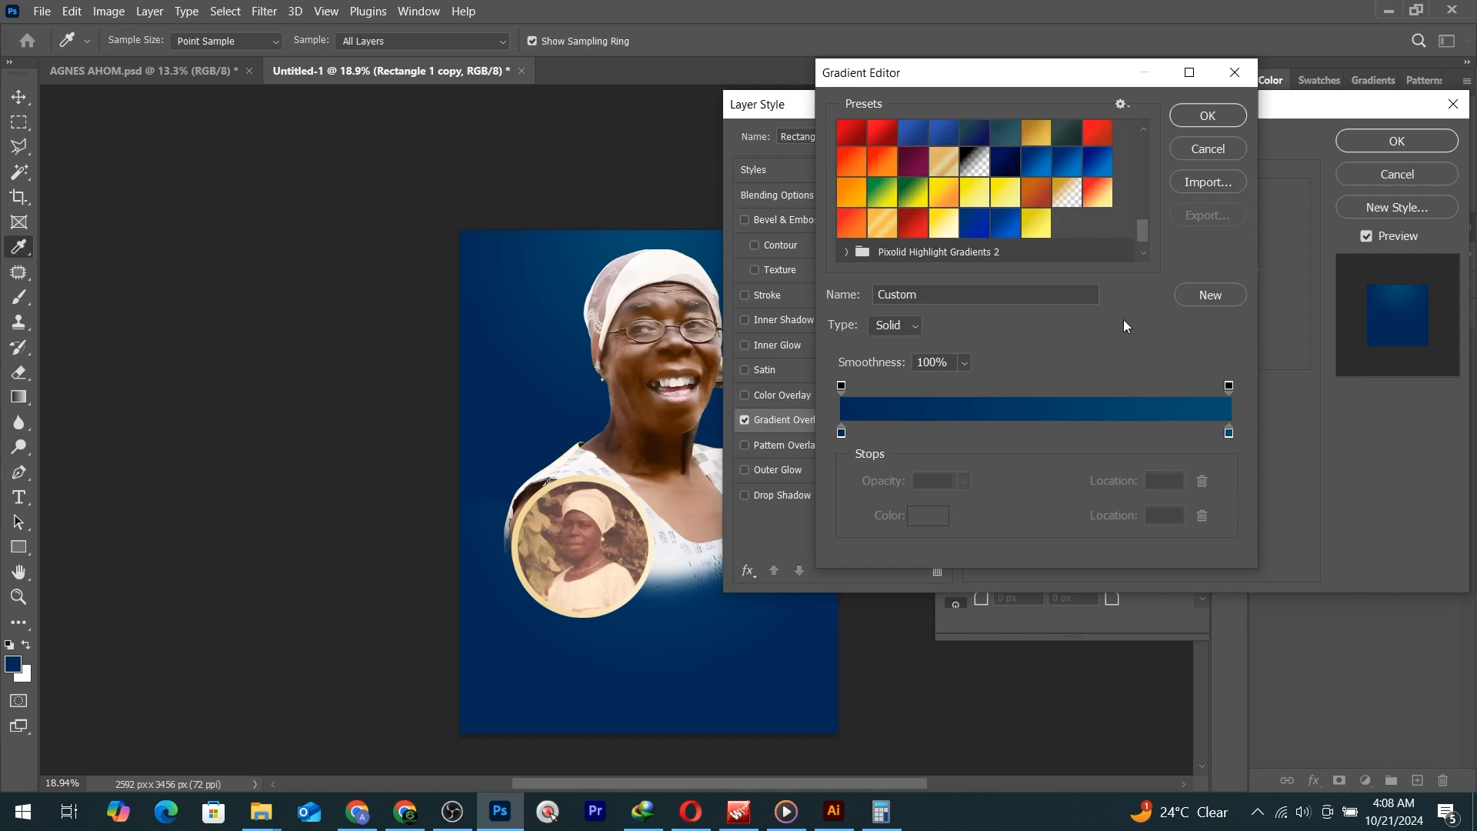
pyautogui.click(841, 429)
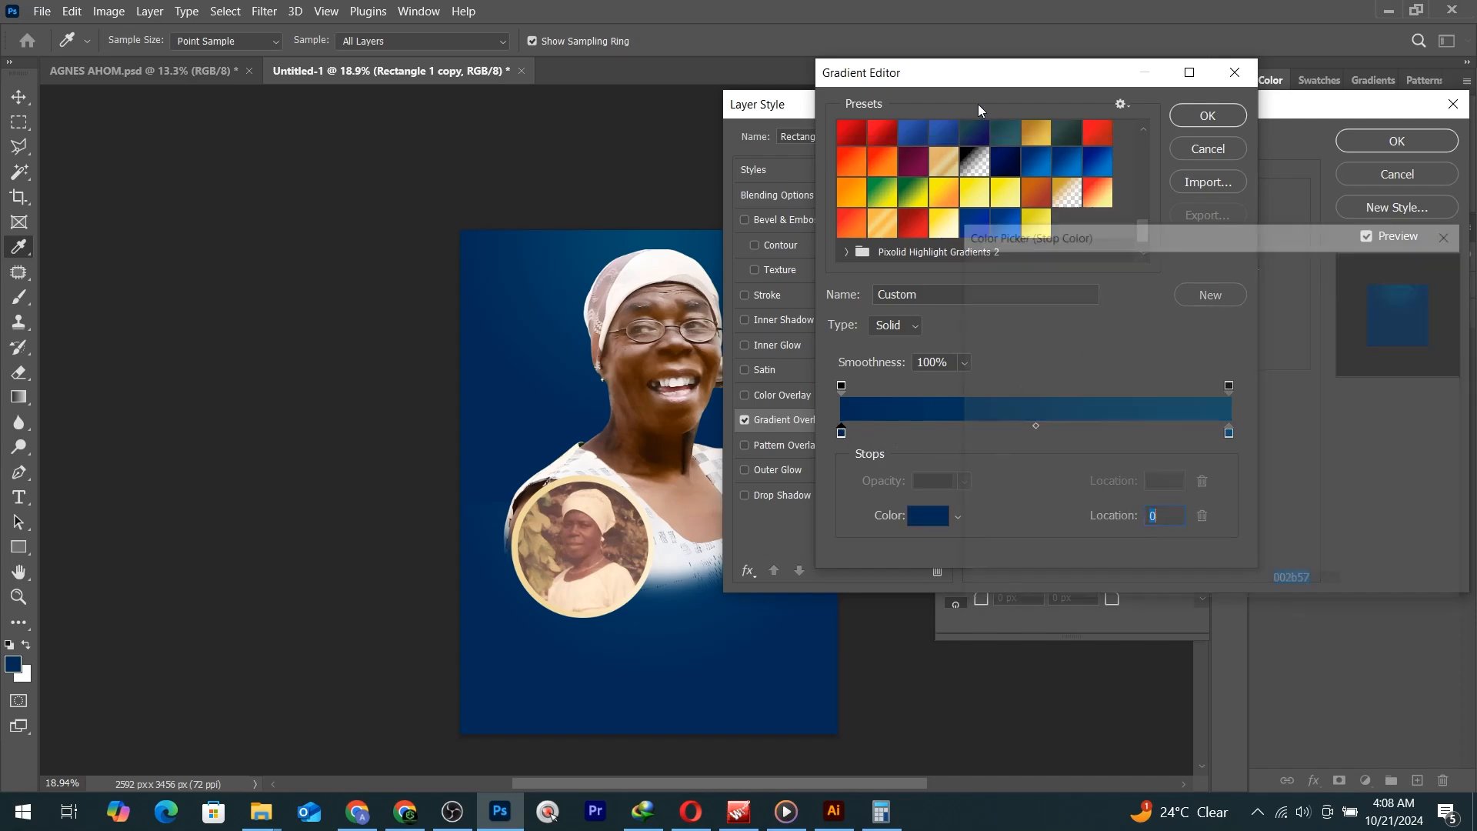
pyautogui.moveTo(1181, 308); pyautogui.dragTo(1089, 221)
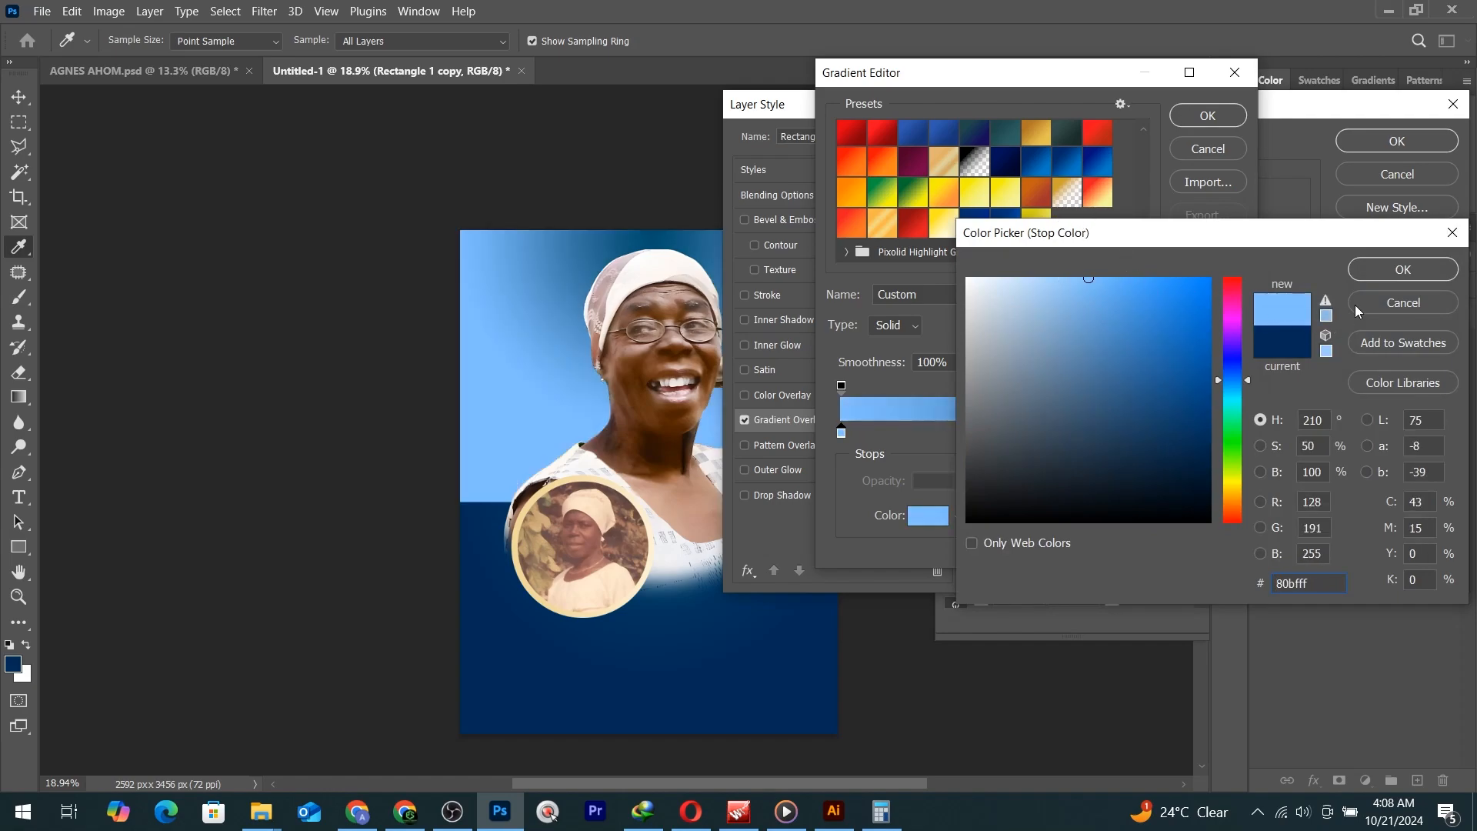
pyautogui.click(1390, 276)
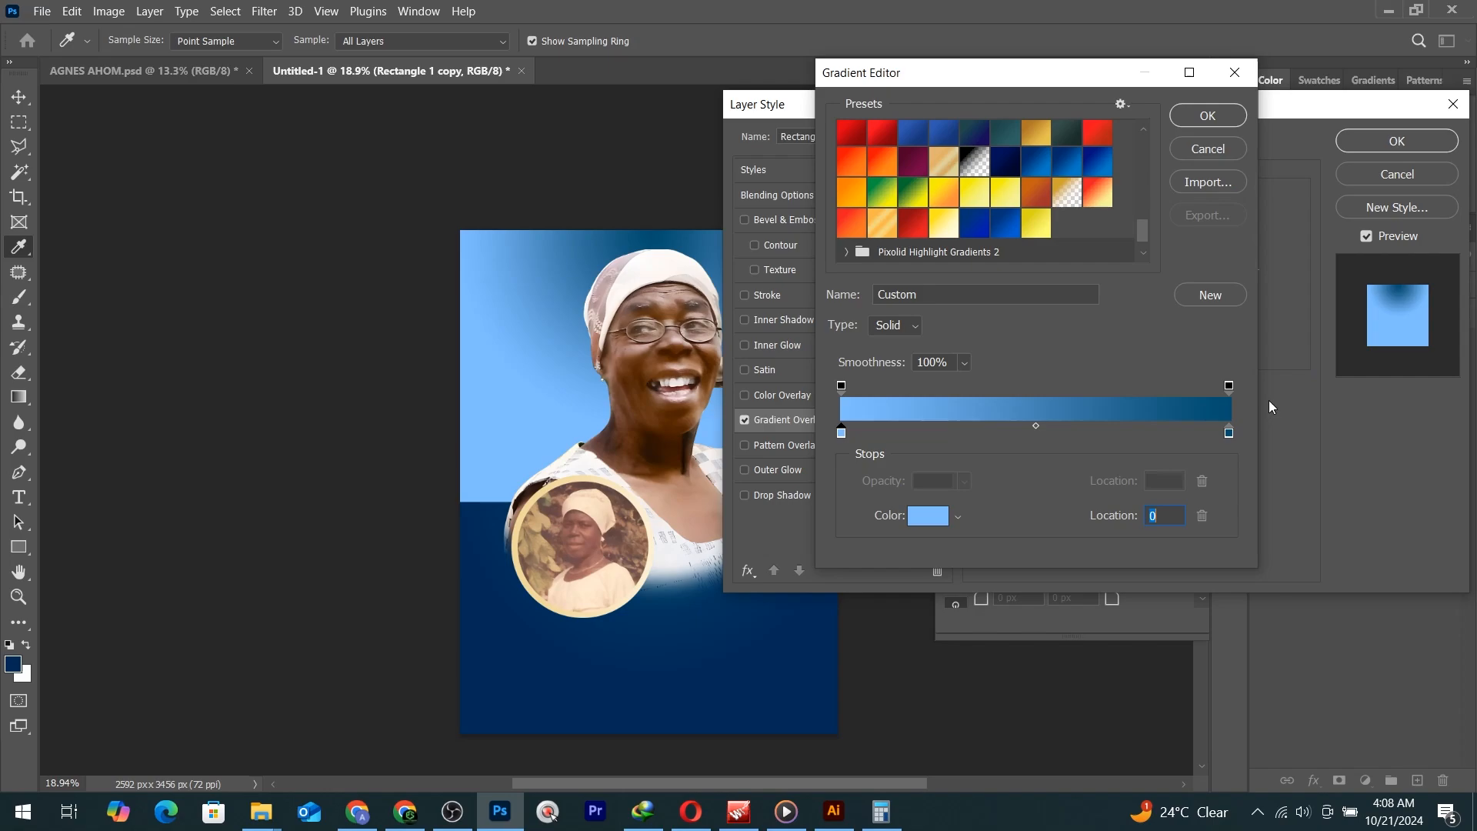
pyautogui.click(1229, 433)
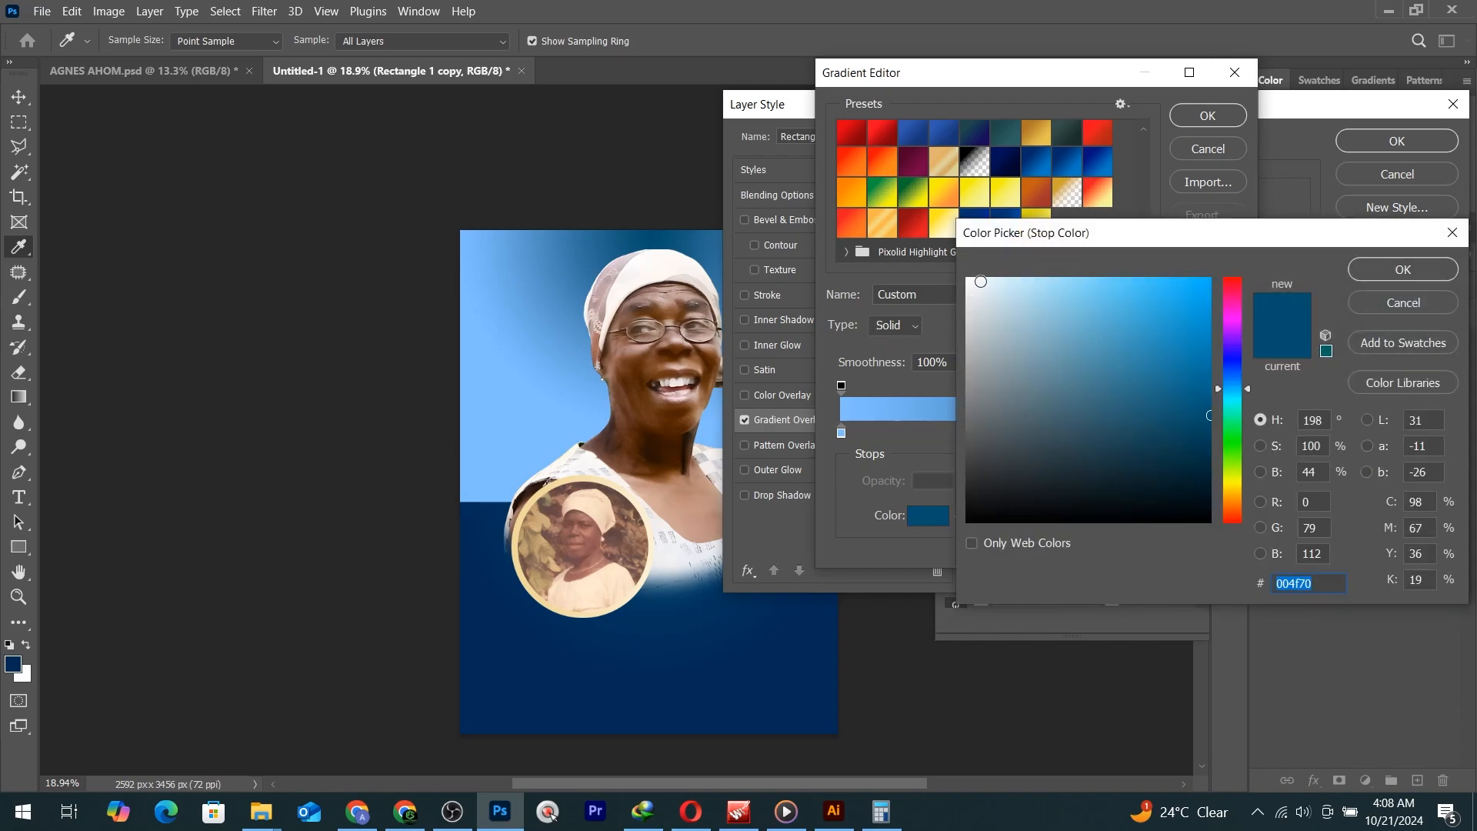
pyautogui.moveTo(981, 282); pyautogui.dragTo(974, 242)
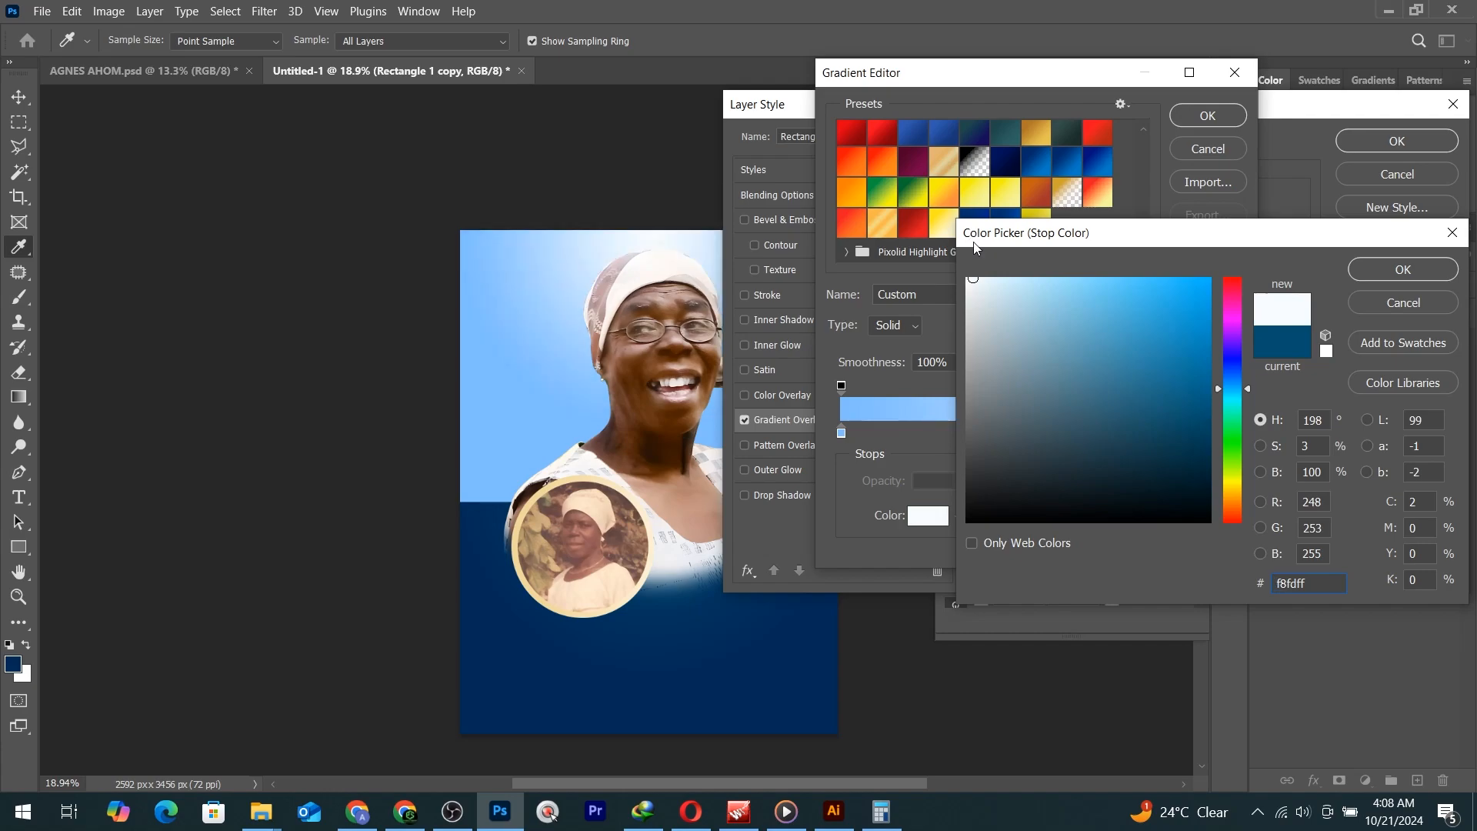
pyautogui.press('Return')
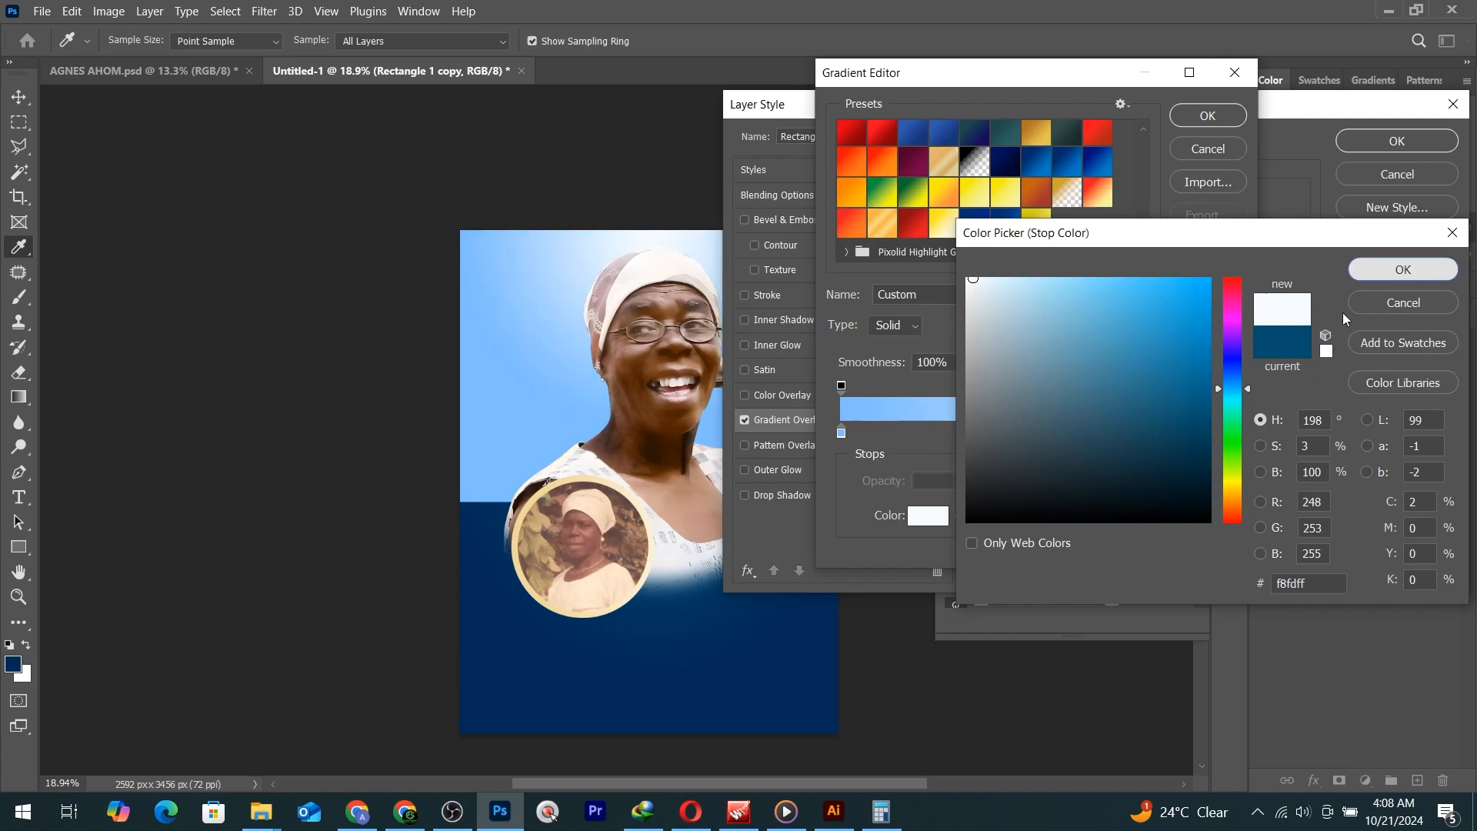
# Change the left stop to the softer blue 97bce1 and save the gradient as a new preset.
pyautogui.click(841, 434)
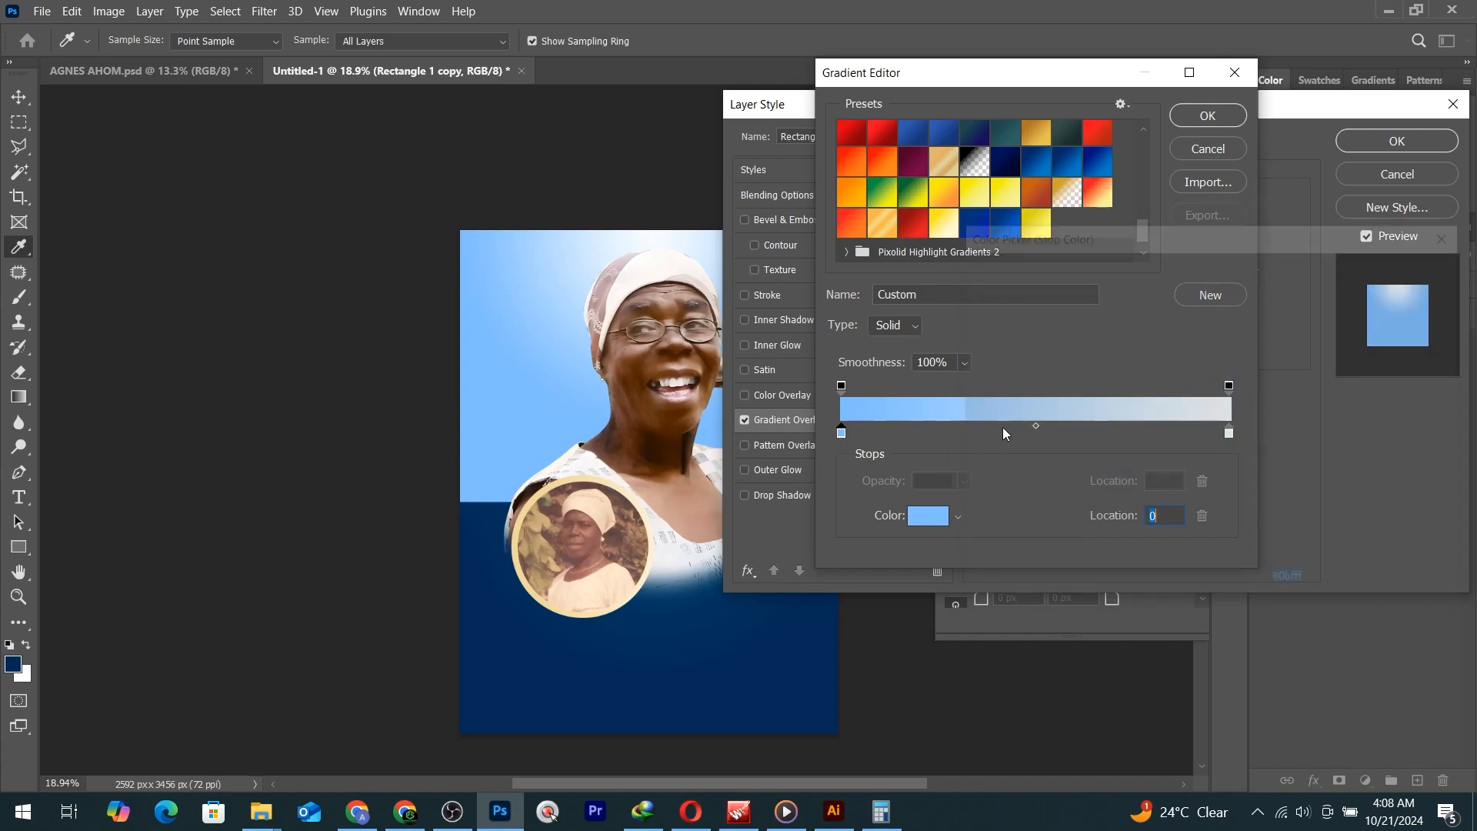
pyautogui.click(1082, 312)
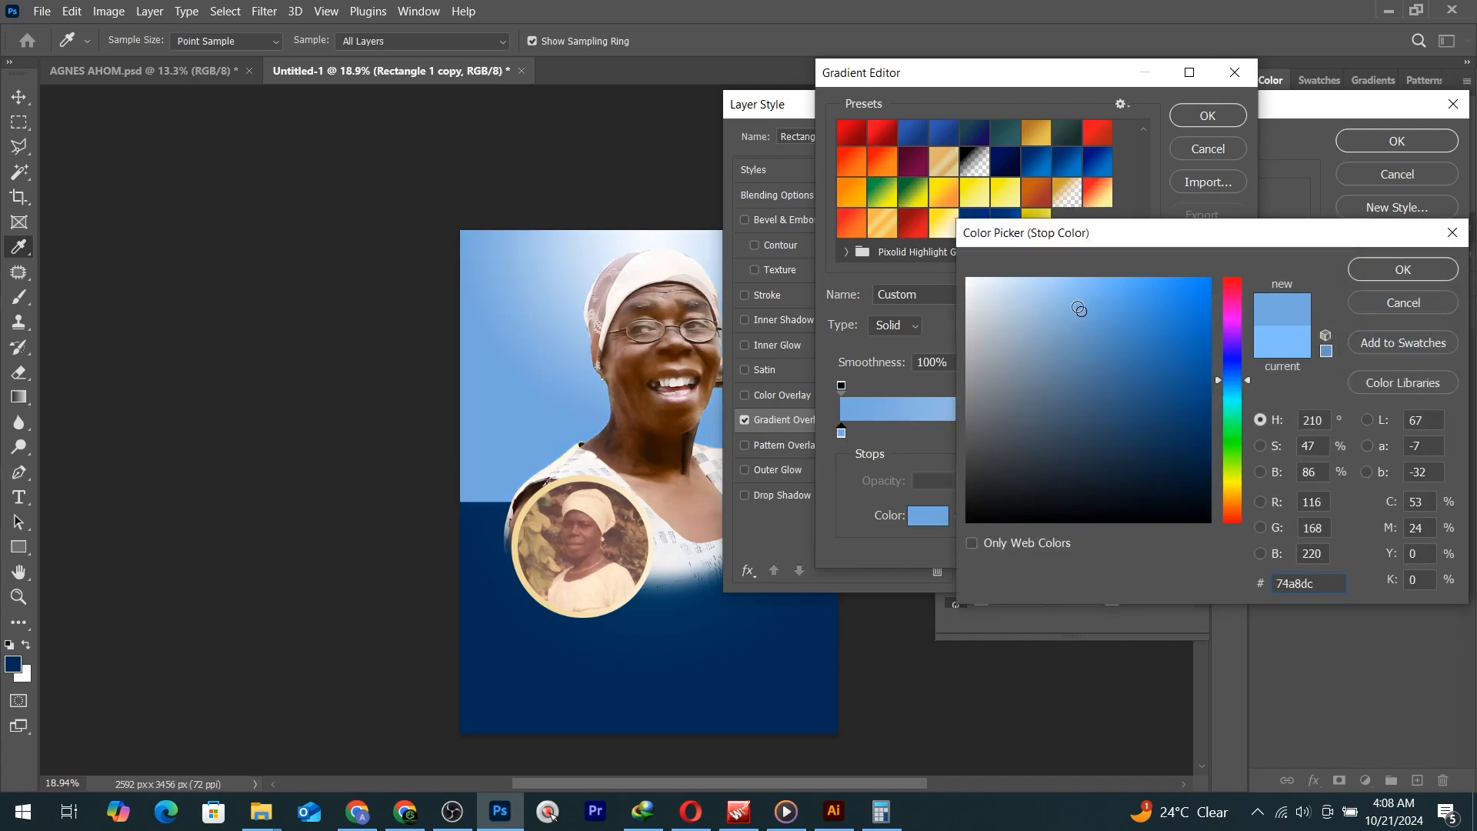
pyautogui.click(1047, 306)
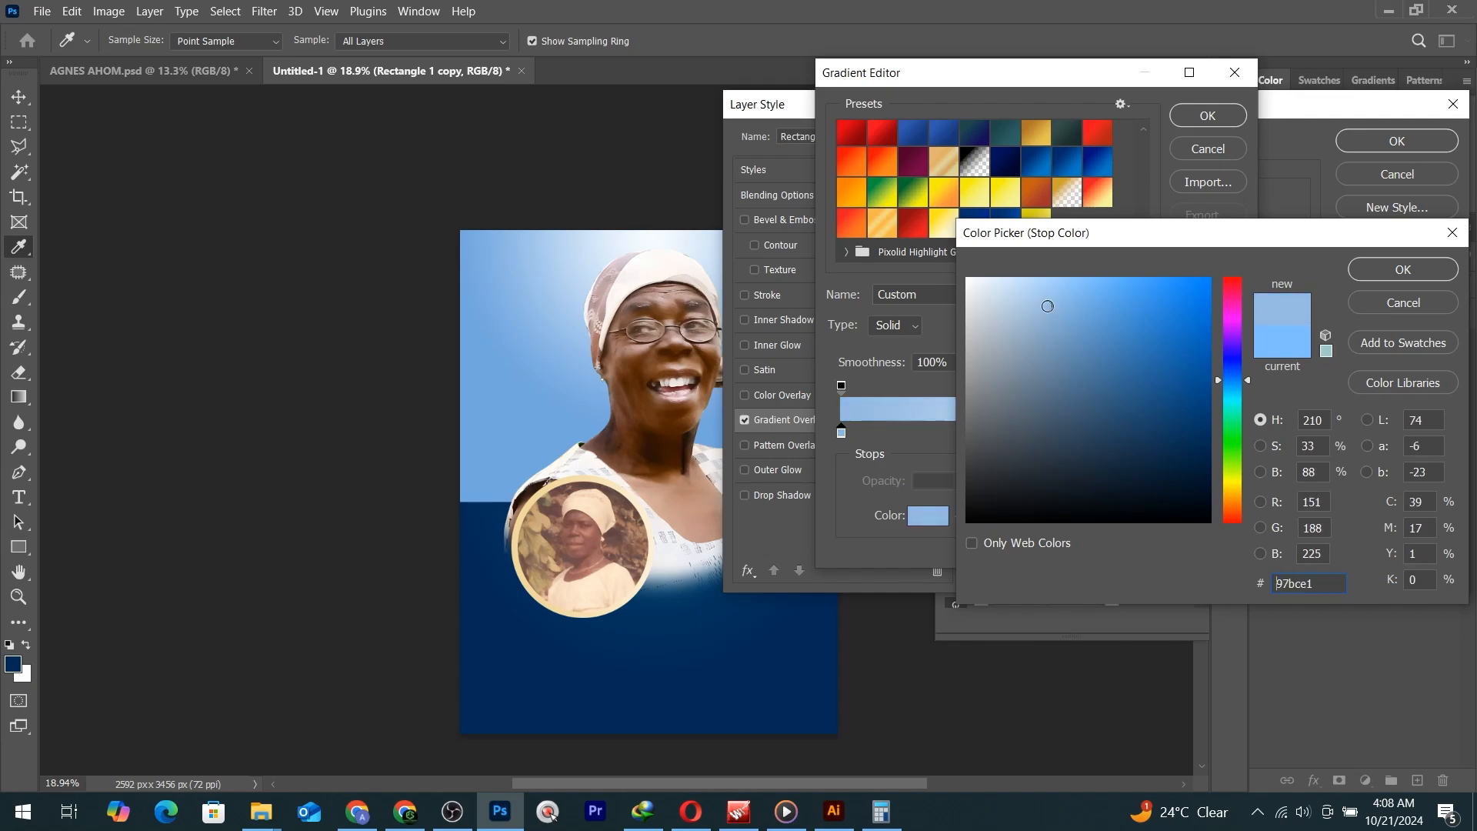
pyautogui.click(1393, 275)
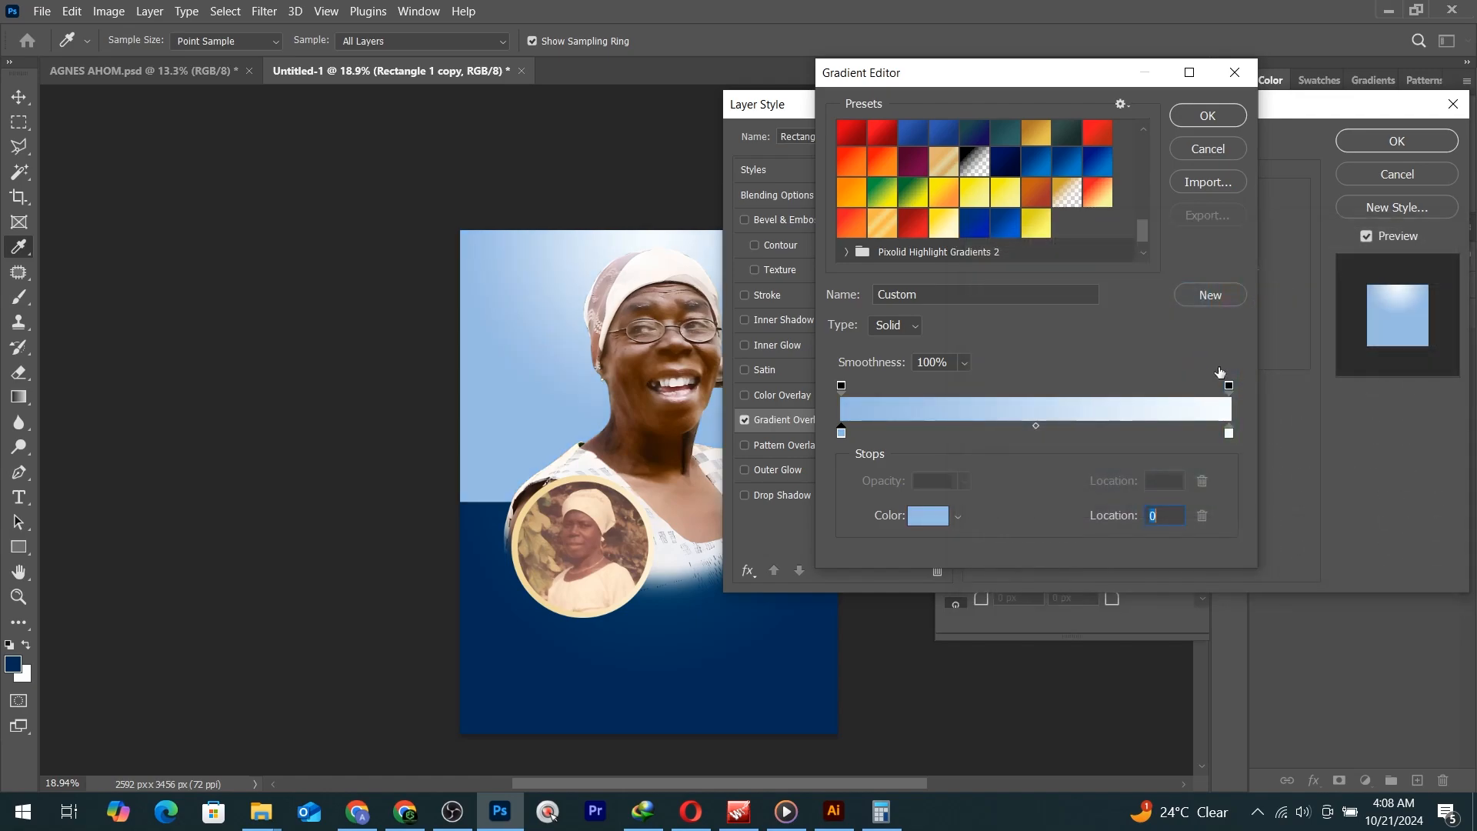
pyautogui.click(1223, 298)
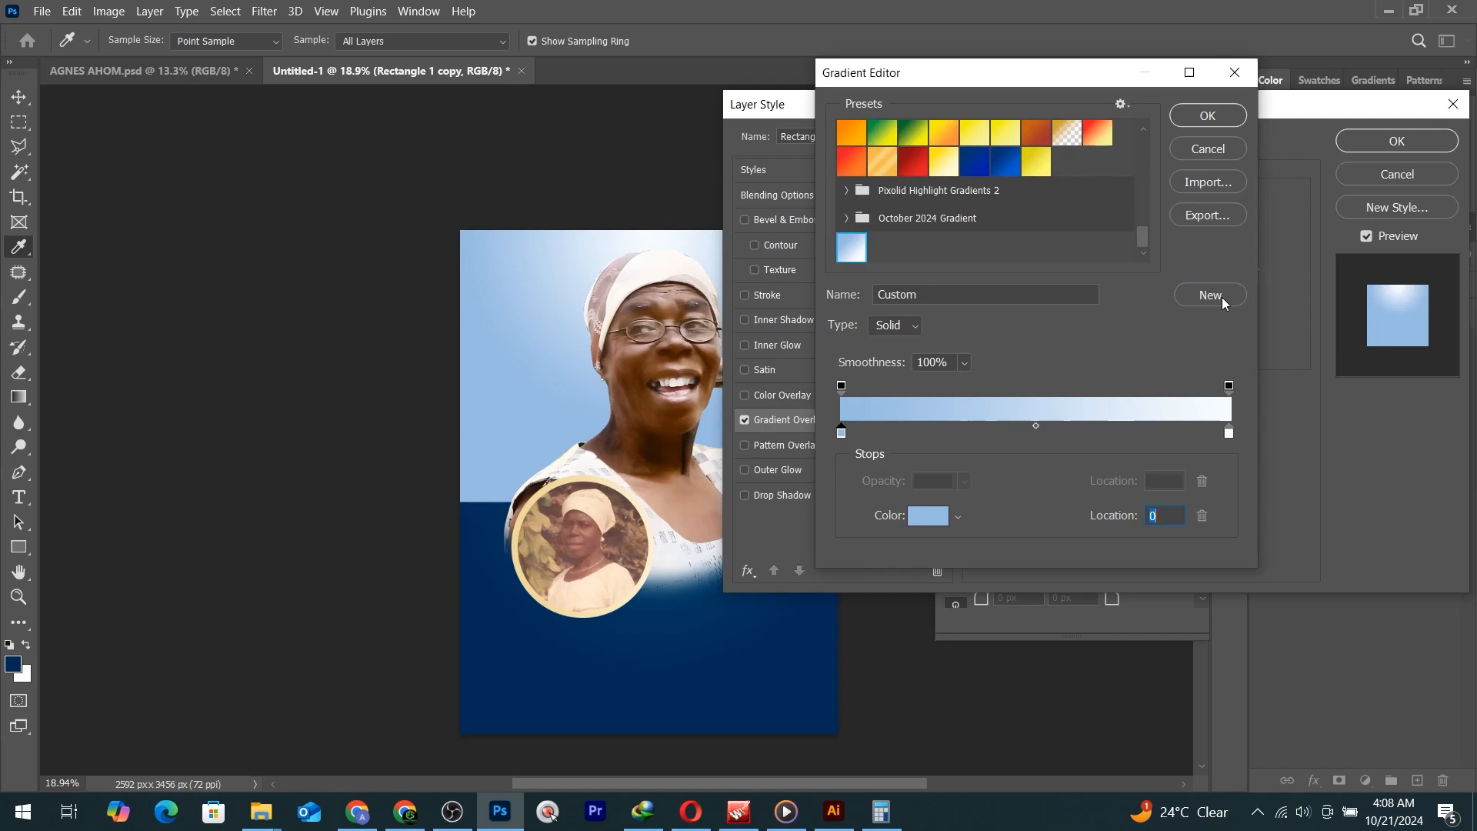
pyautogui.click(1208, 113)
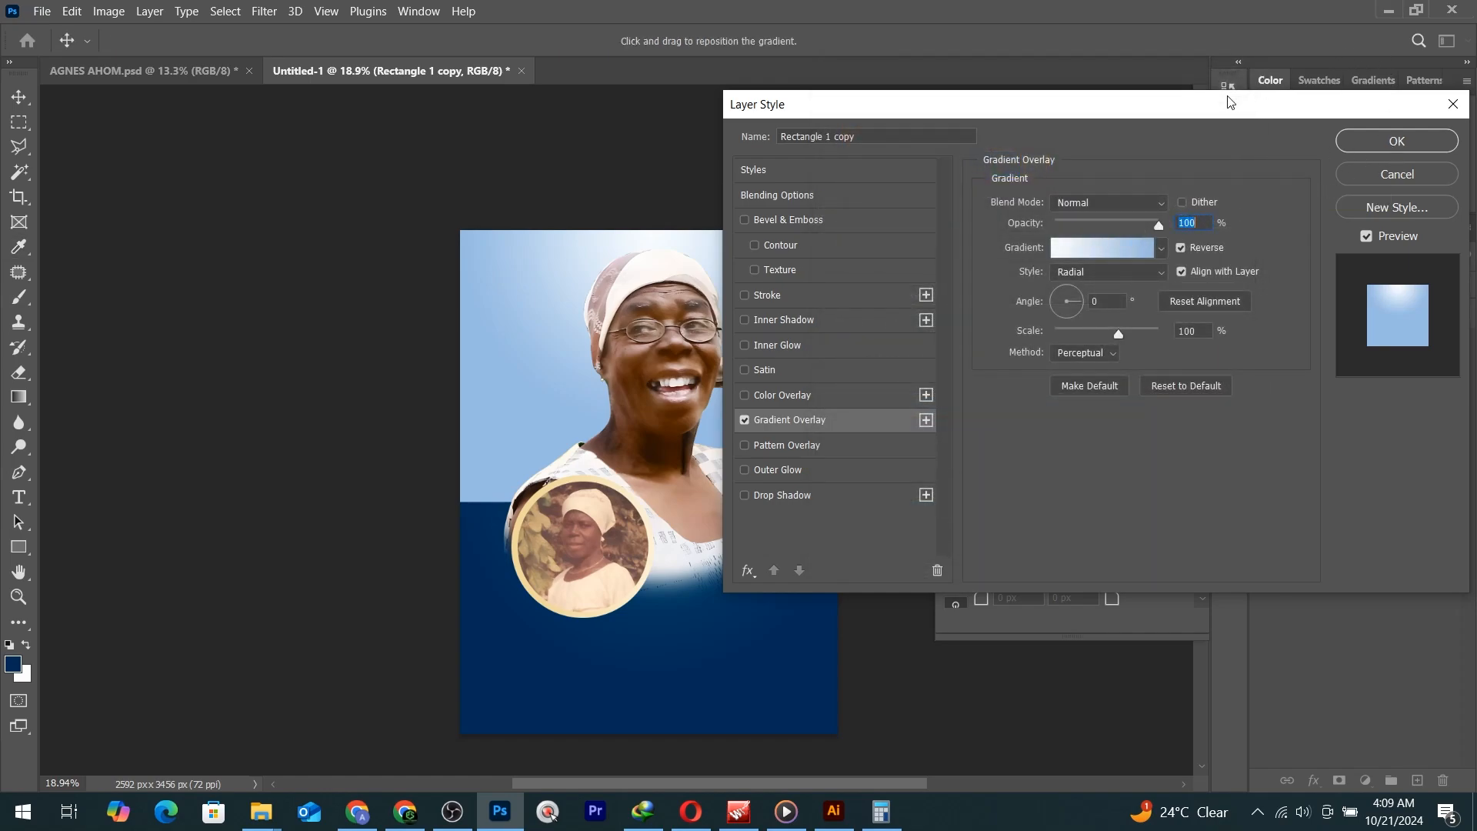
# Apply the radial Gradient Overlay to Rectangle 1 copy and deselect it.
pyautogui.moveTo(1229, 101); pyautogui.dragTo(1476, 156)
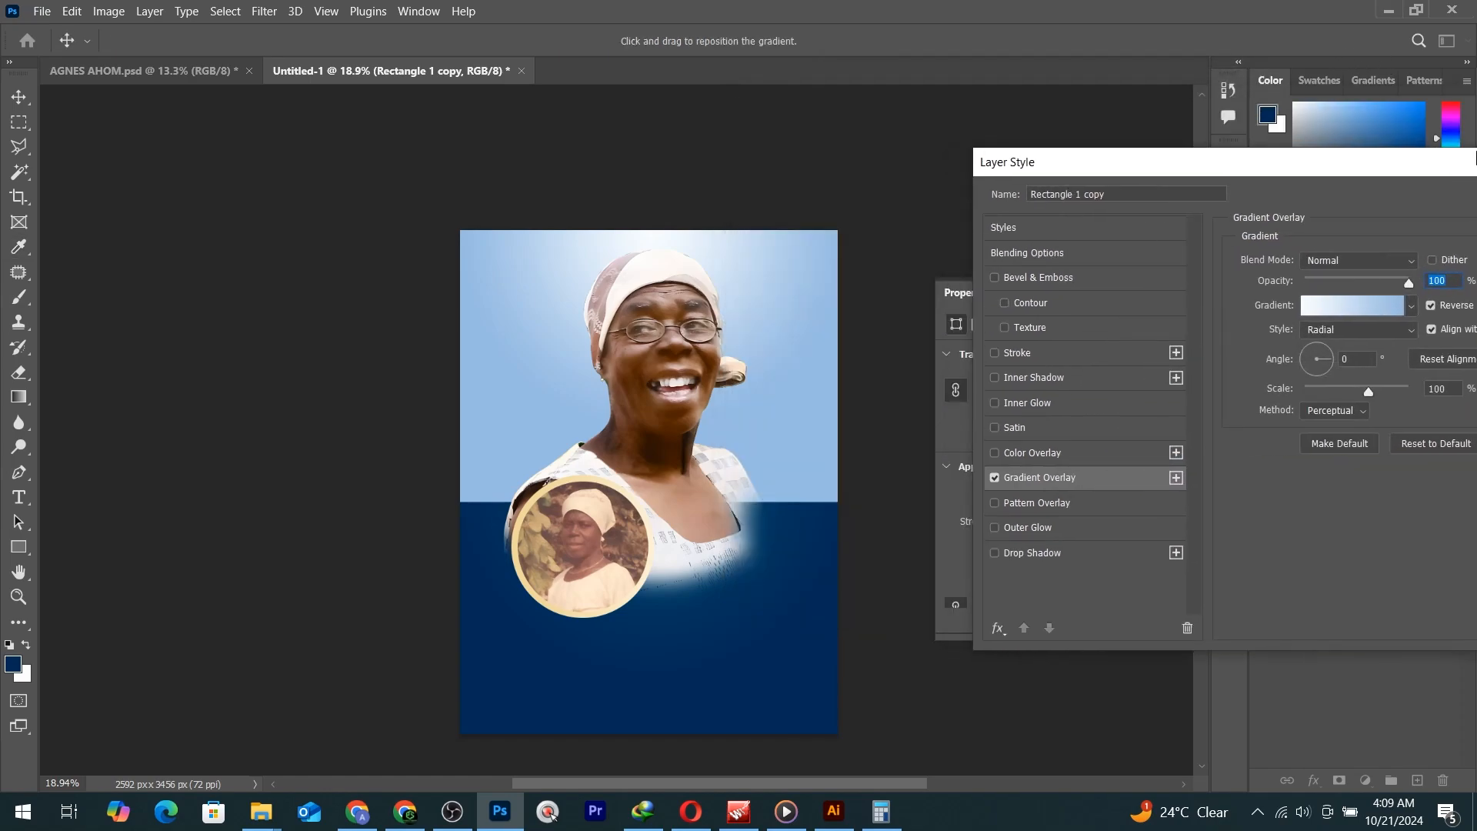
pyautogui.click(574, 391)
pyautogui.moveTo(1338, 157); pyautogui.dragTo(1096, 156)
pyautogui.press('Return')
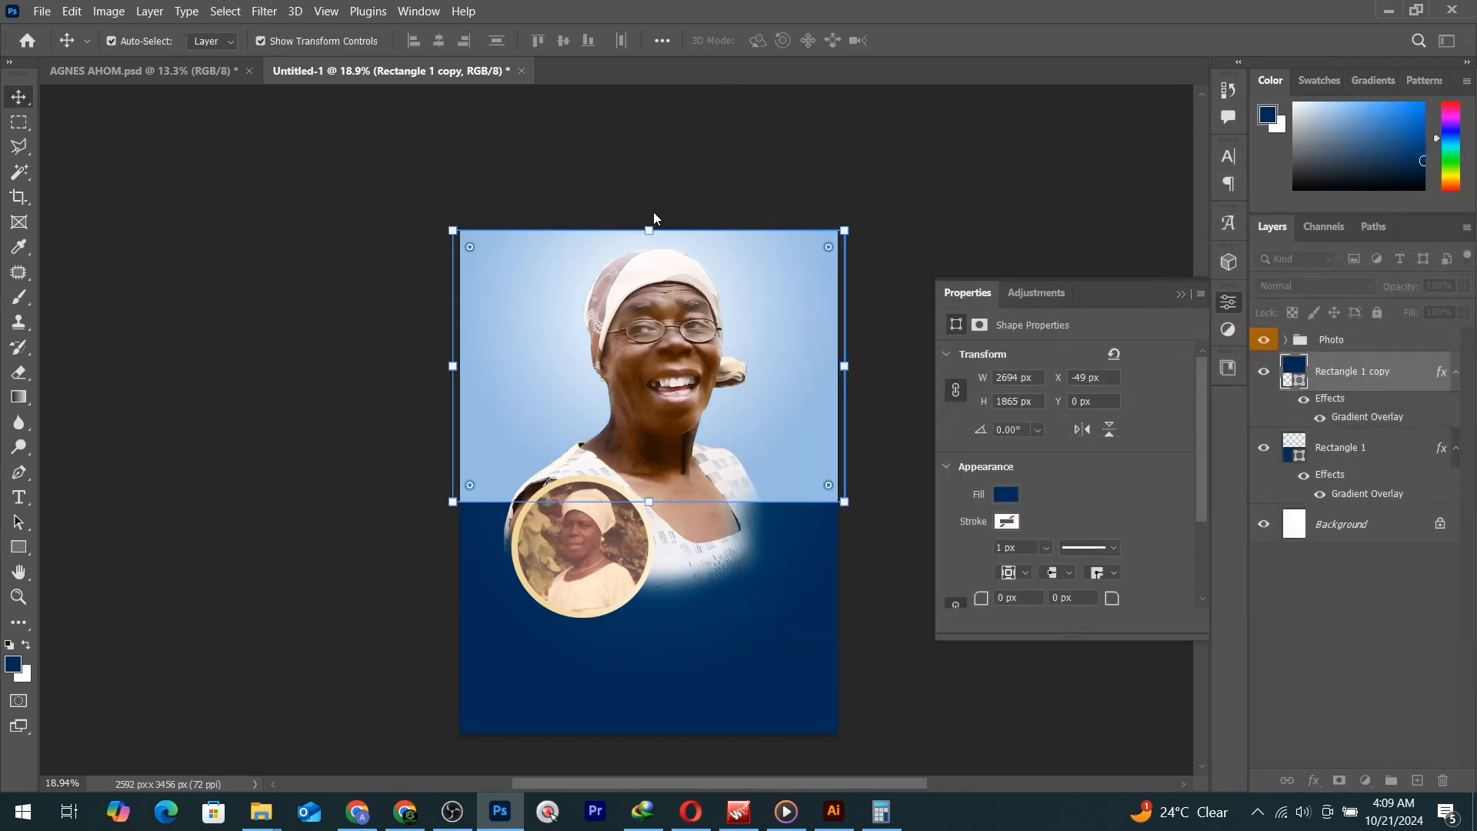
pyautogui.click(355, 240)
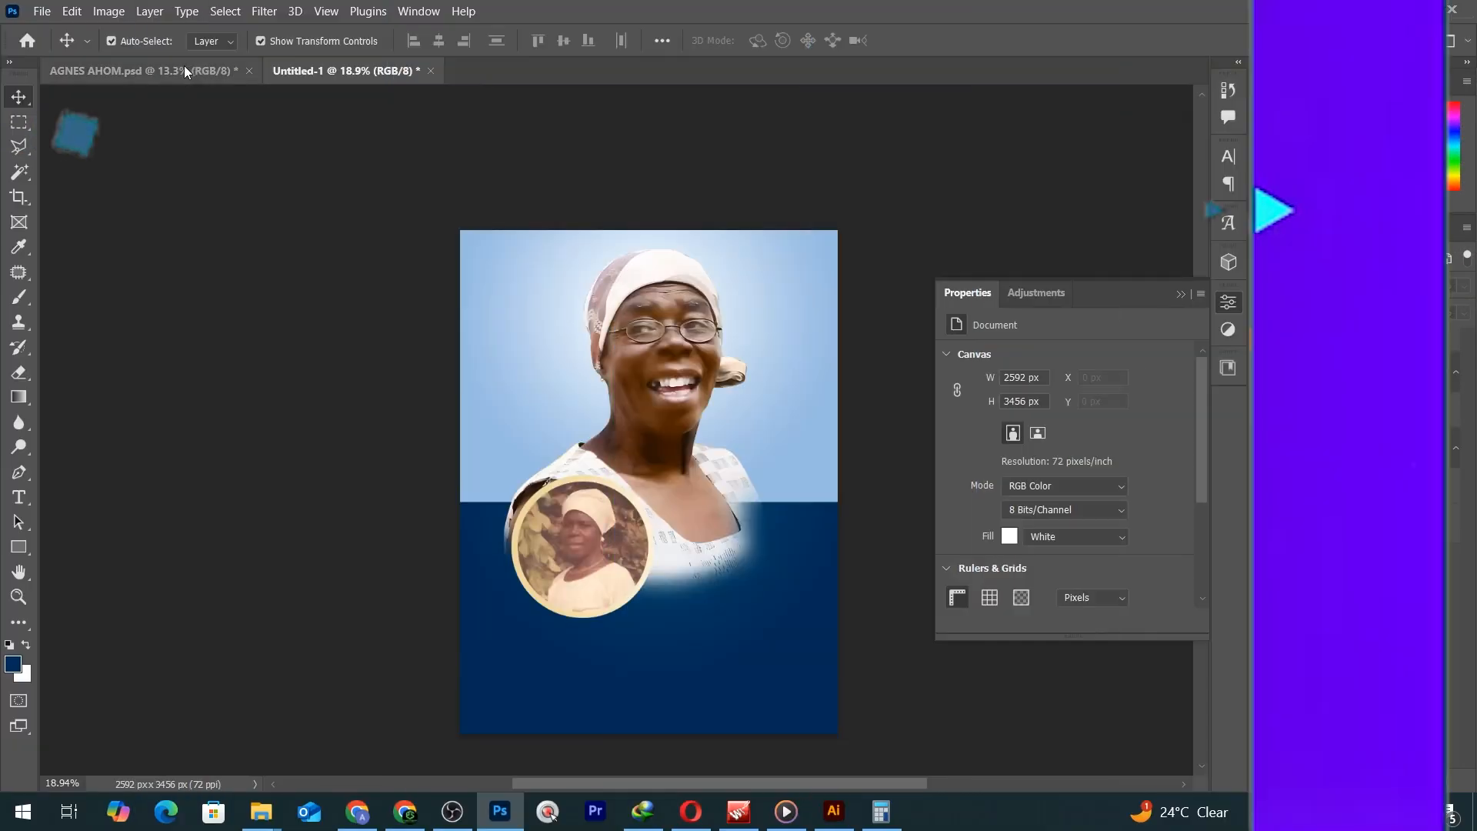
pyautogui.click(184, 67)
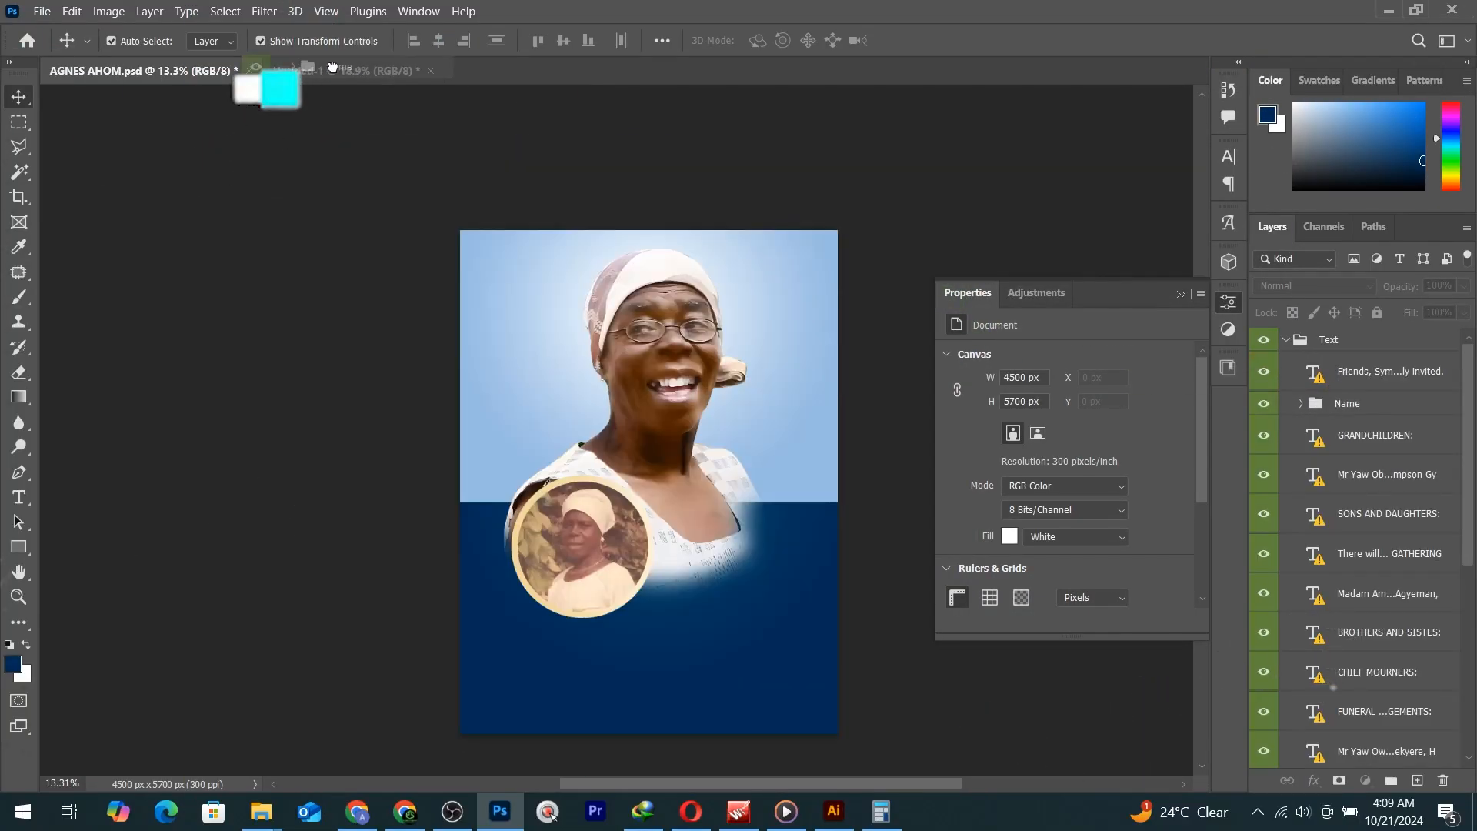
pyautogui.moveTo(332, 67); pyautogui.dragTo(582, 655)
pyautogui.moveTo(715, 629); pyautogui.dragTo(817, 589)
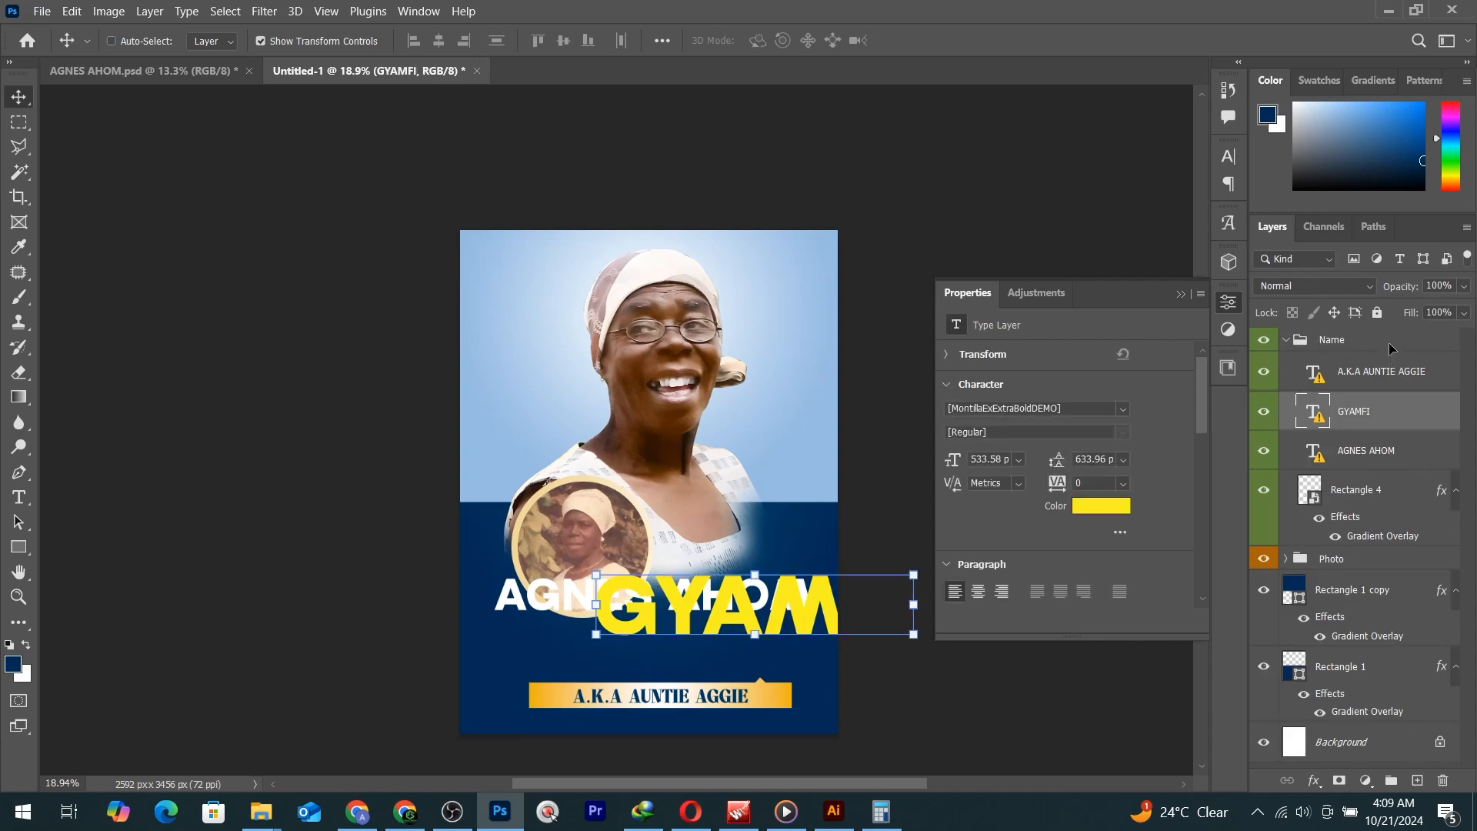
pyautogui.hotkey('ctrl', 'z')
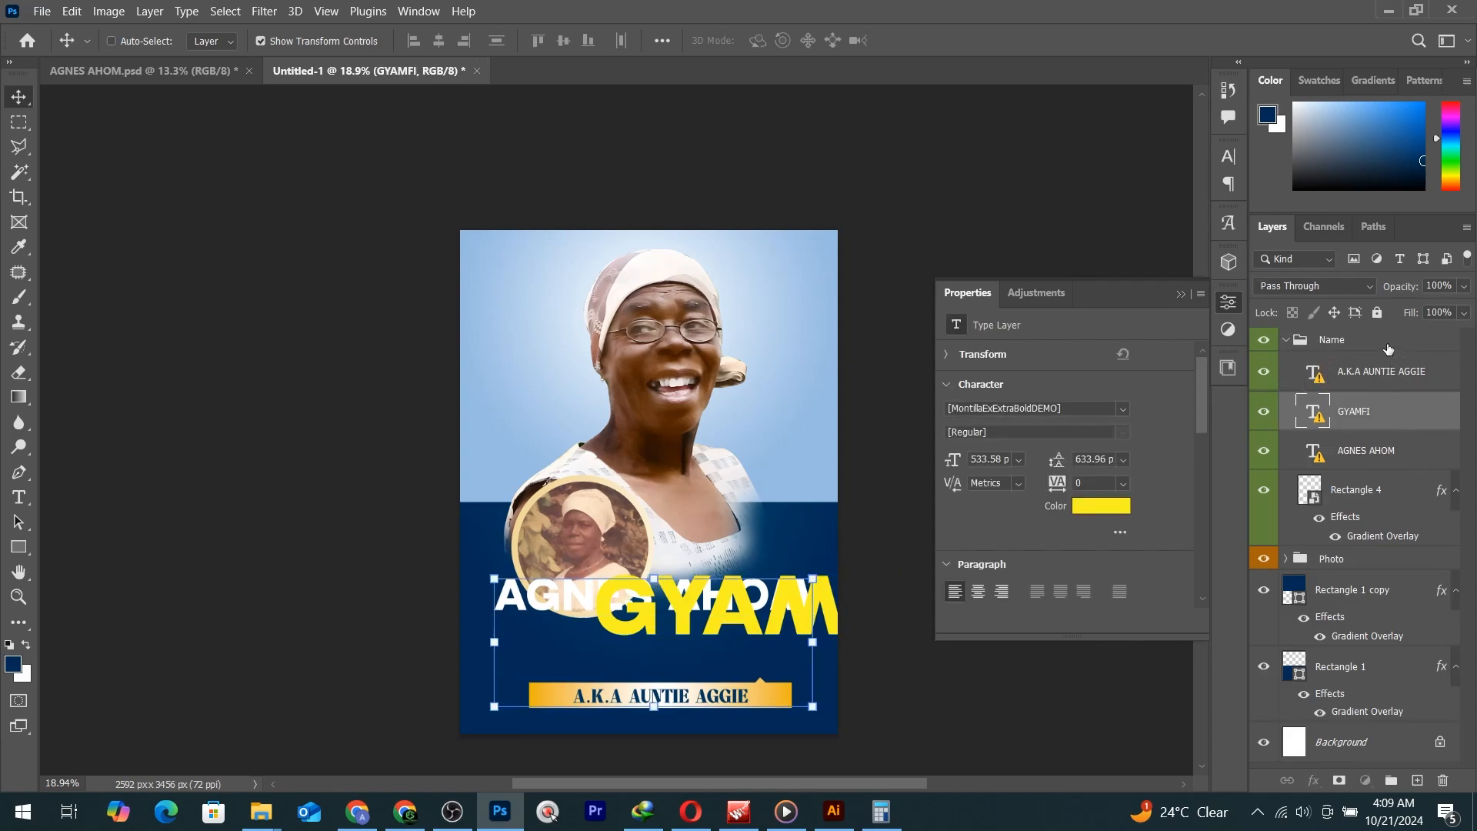
pyautogui.hotkey('ctrl', 'z')
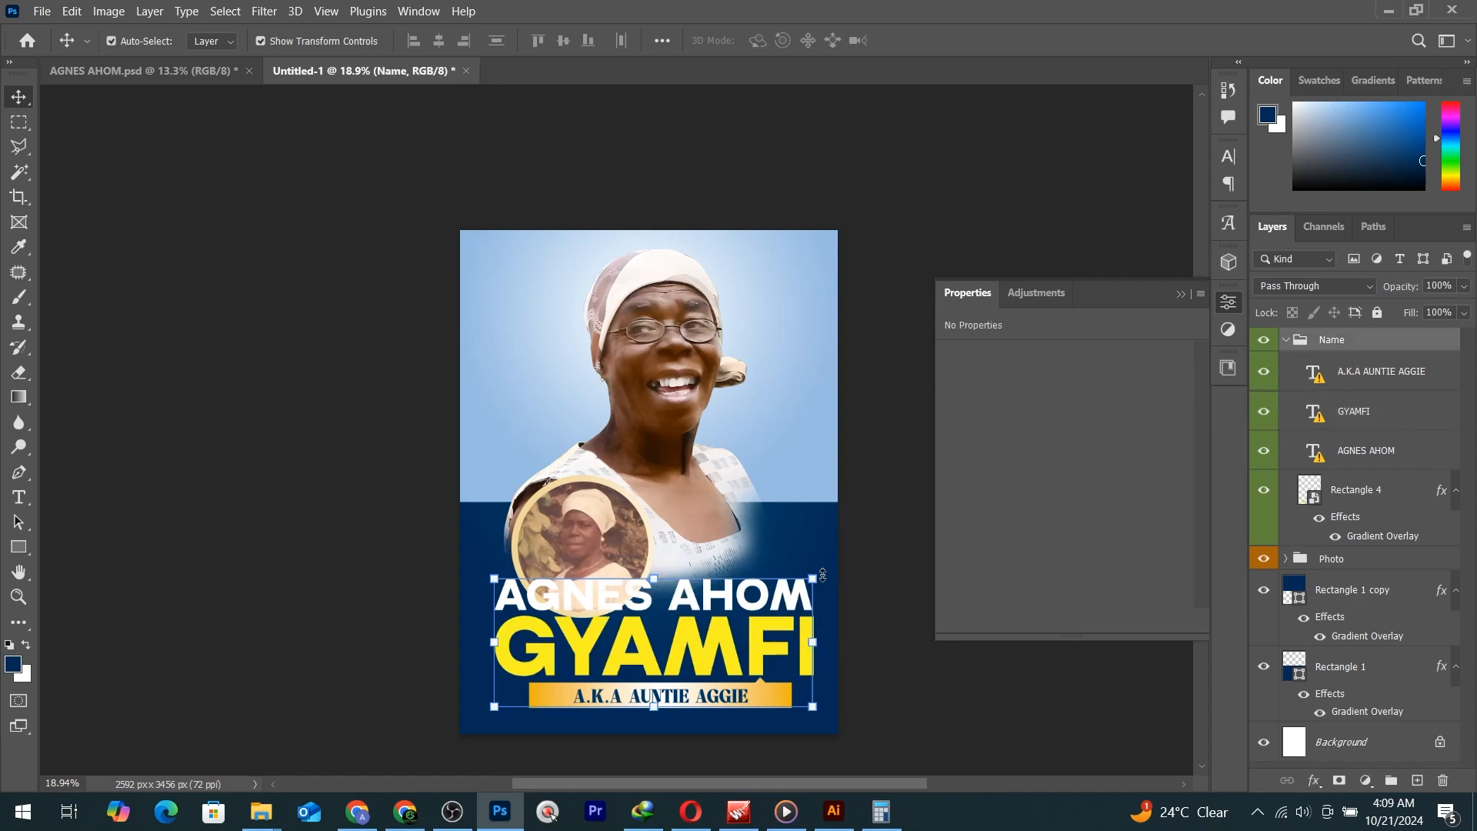
# Scale the name block to 78.74%, then move the circular inset right and scale it to 88%.
pyautogui.click(814, 579)
pyautogui.click(954, 395)
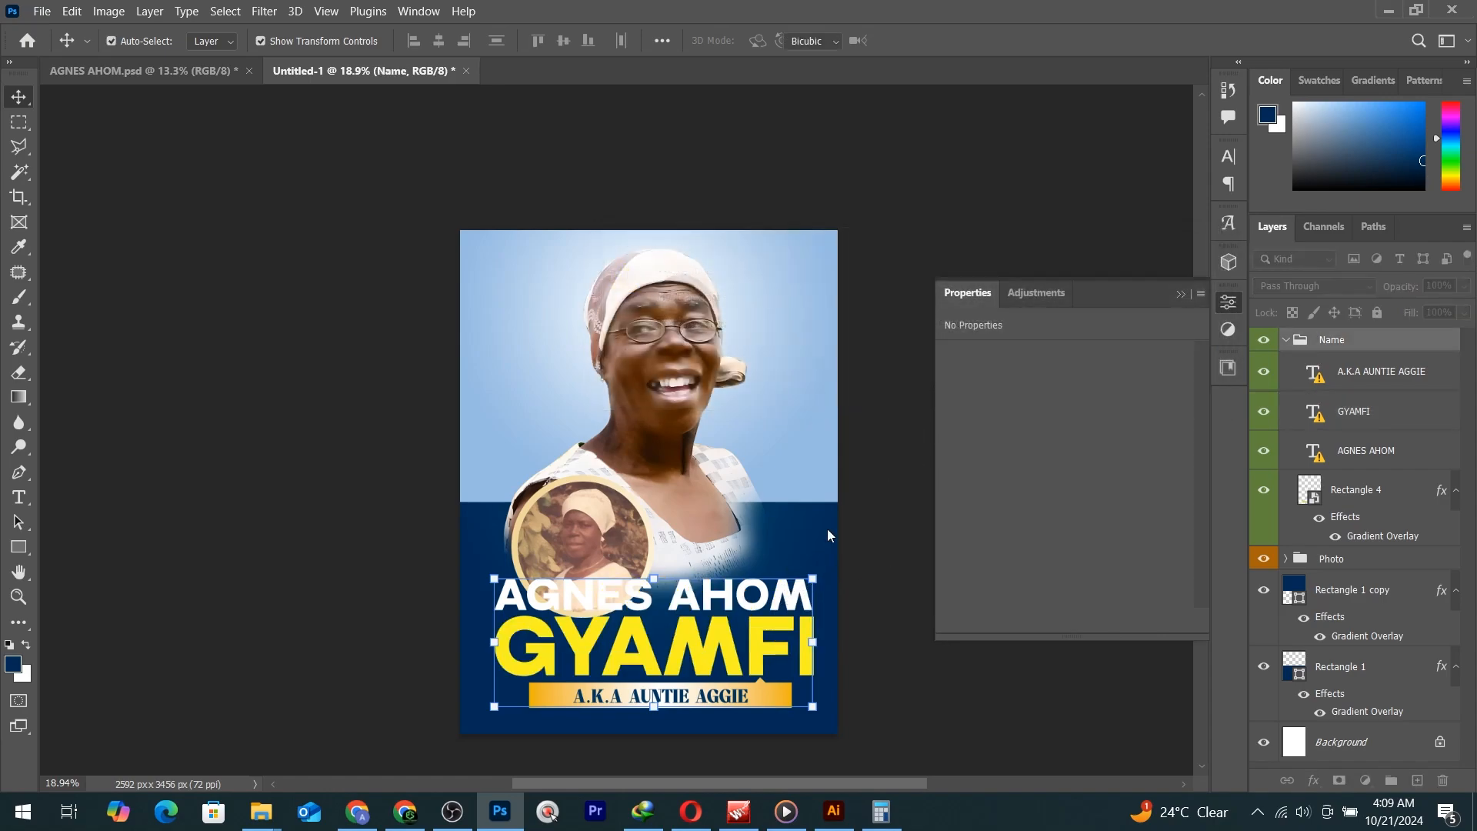
pyautogui.moveTo(814, 578); pyautogui.dragTo(787, 597)
pyautogui.press('Return')
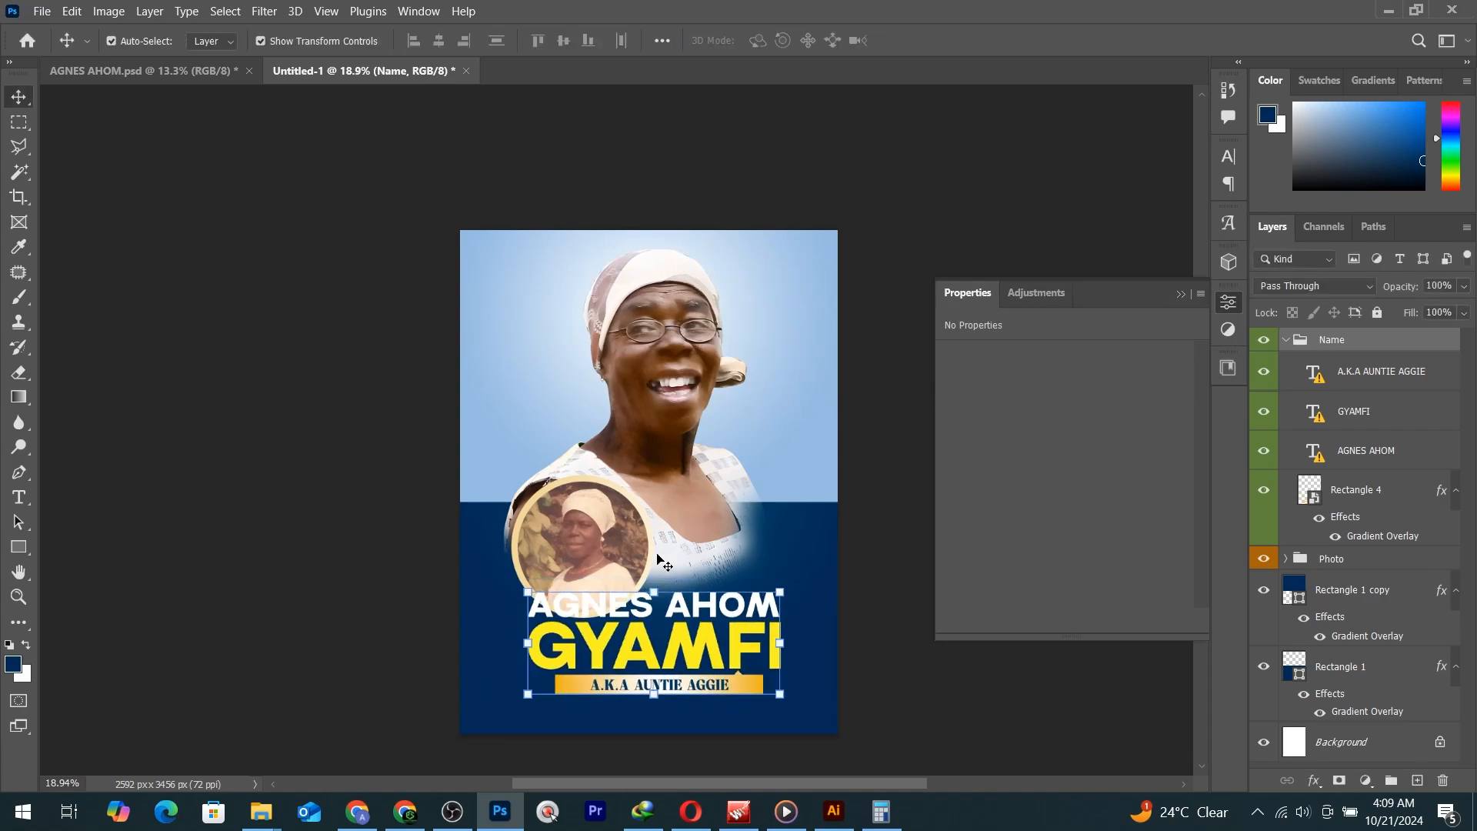
pyautogui.moveTo(584, 539); pyautogui.dragTo(759, 503)
pyautogui.moveTo(766, 426); pyautogui.dragTo(749, 496)
# Commit the inset resize and nudge the portrait and circular inset into place.
pyautogui.press('Return')
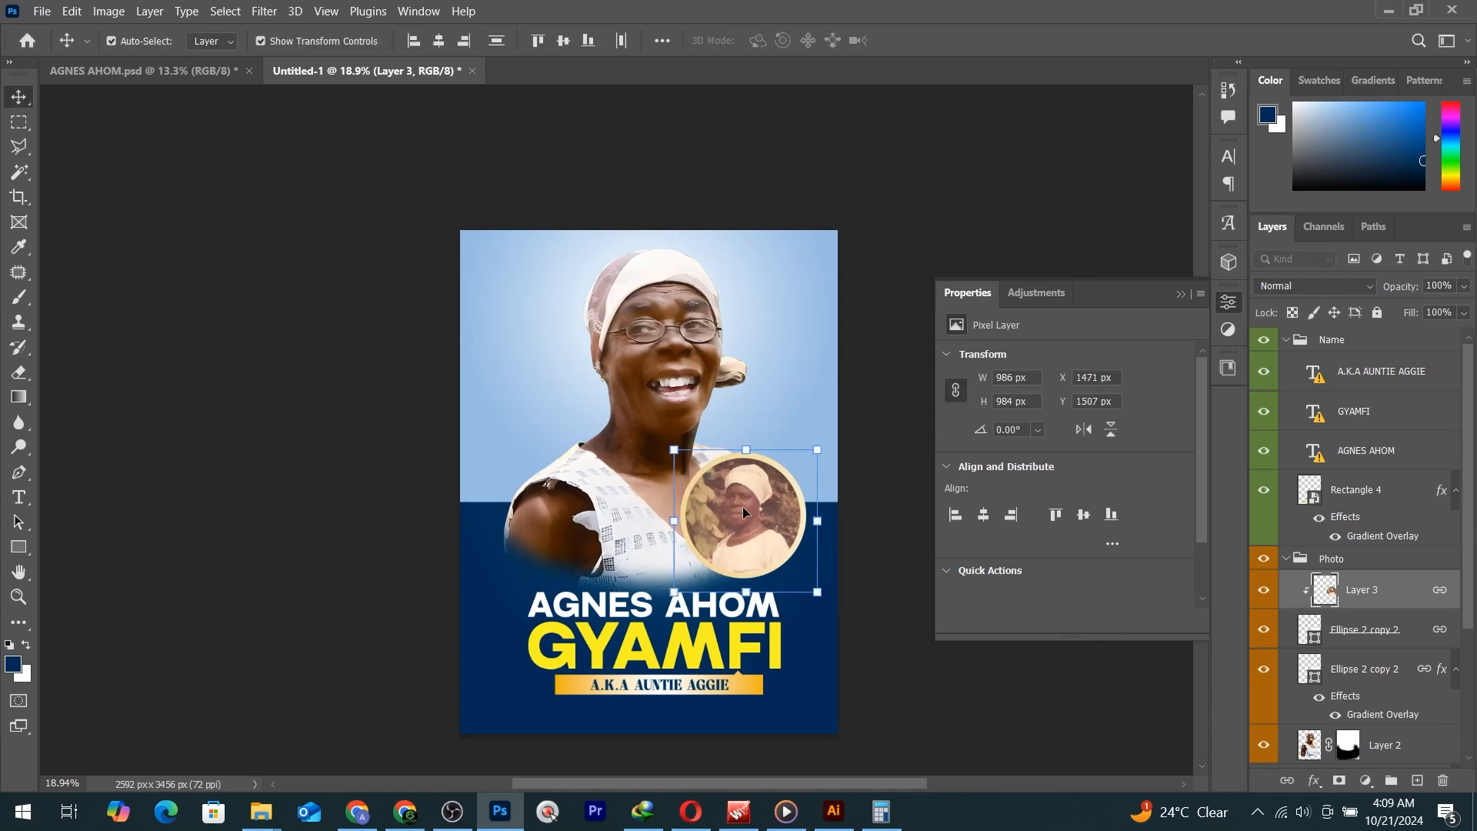
pyautogui.moveTo(657, 398); pyautogui.dragTo(667, 399)
pyautogui.moveTo(802, 503); pyautogui.dragTo(805, 500)
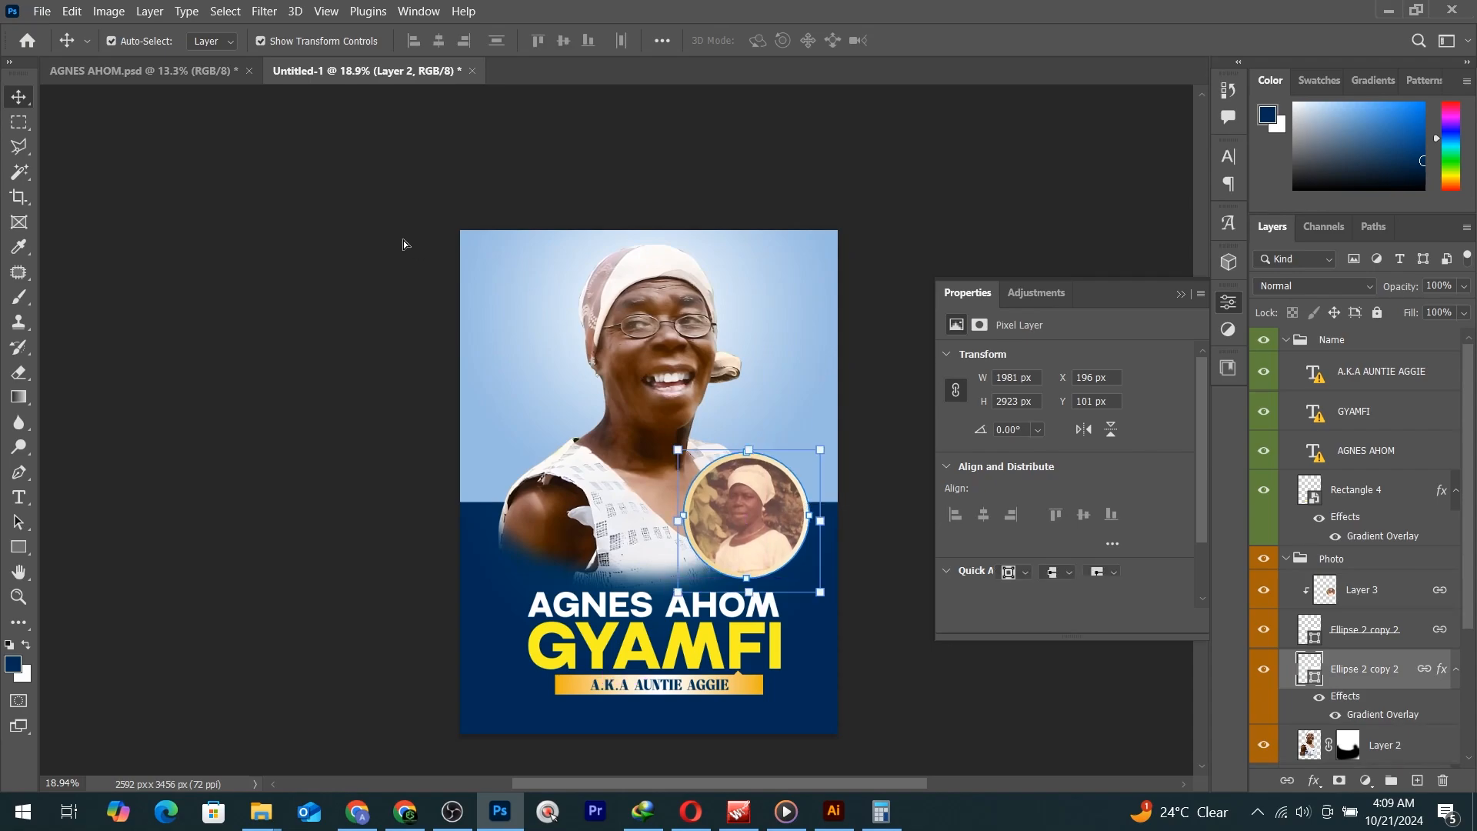
pyautogui.click(142, 70)
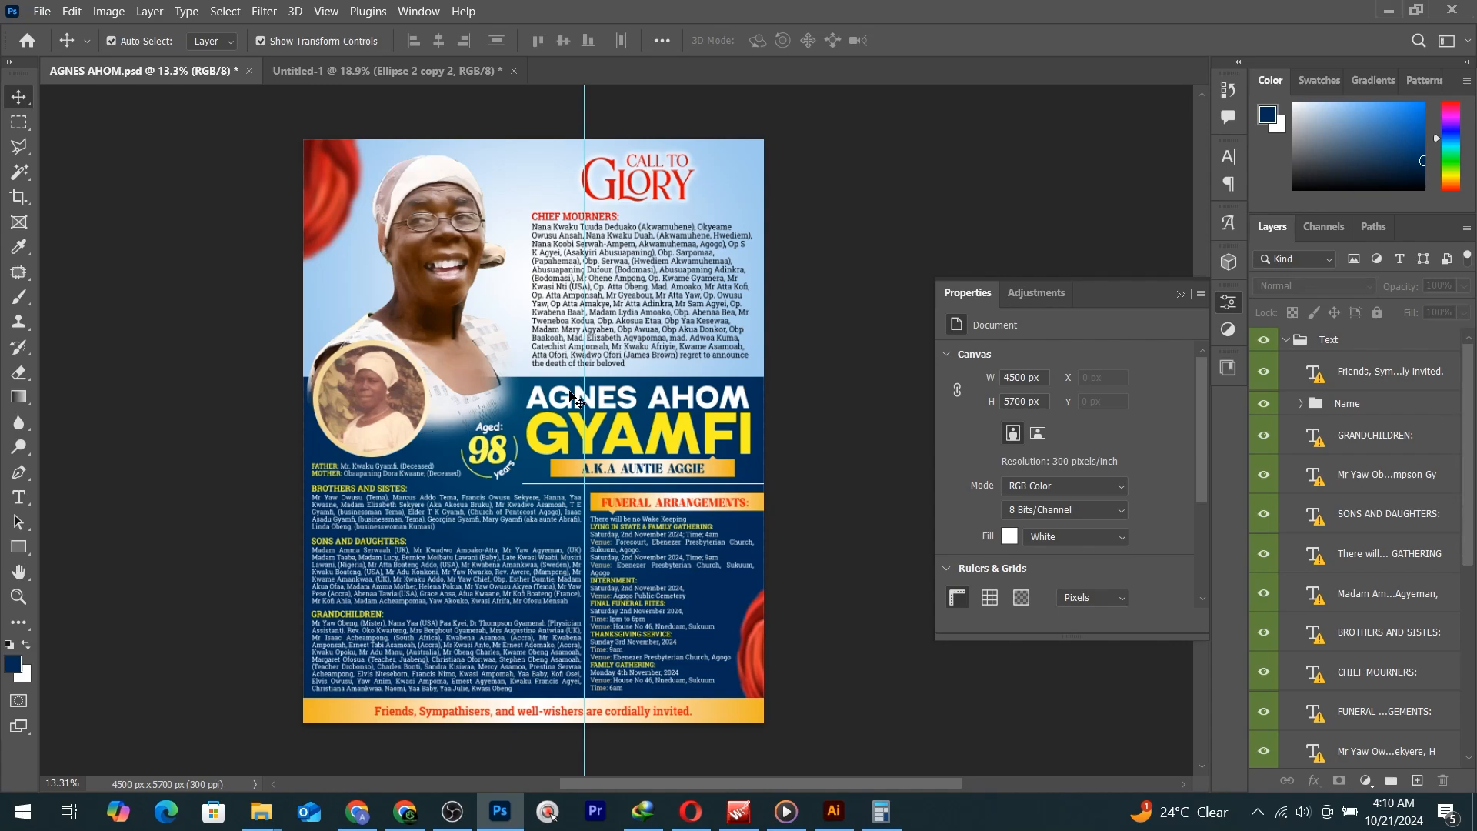
pyautogui.press('alt')
pyautogui.click(1285, 339)
pyautogui.click(1336, 398)
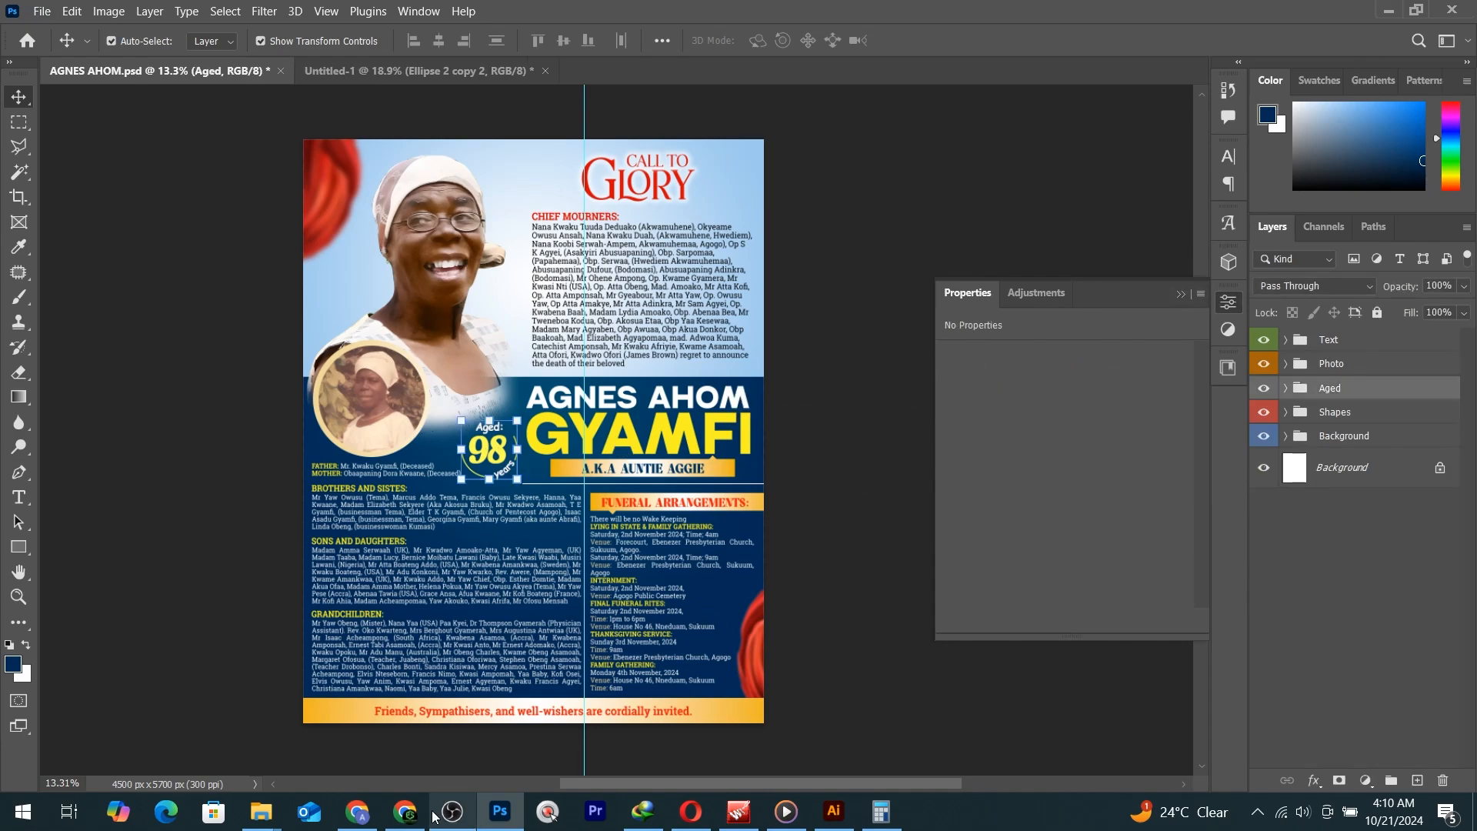
# Search 'all template paystack' in a new Chrome tab to open the All Template storefront.
pyautogui.click(390, 827)
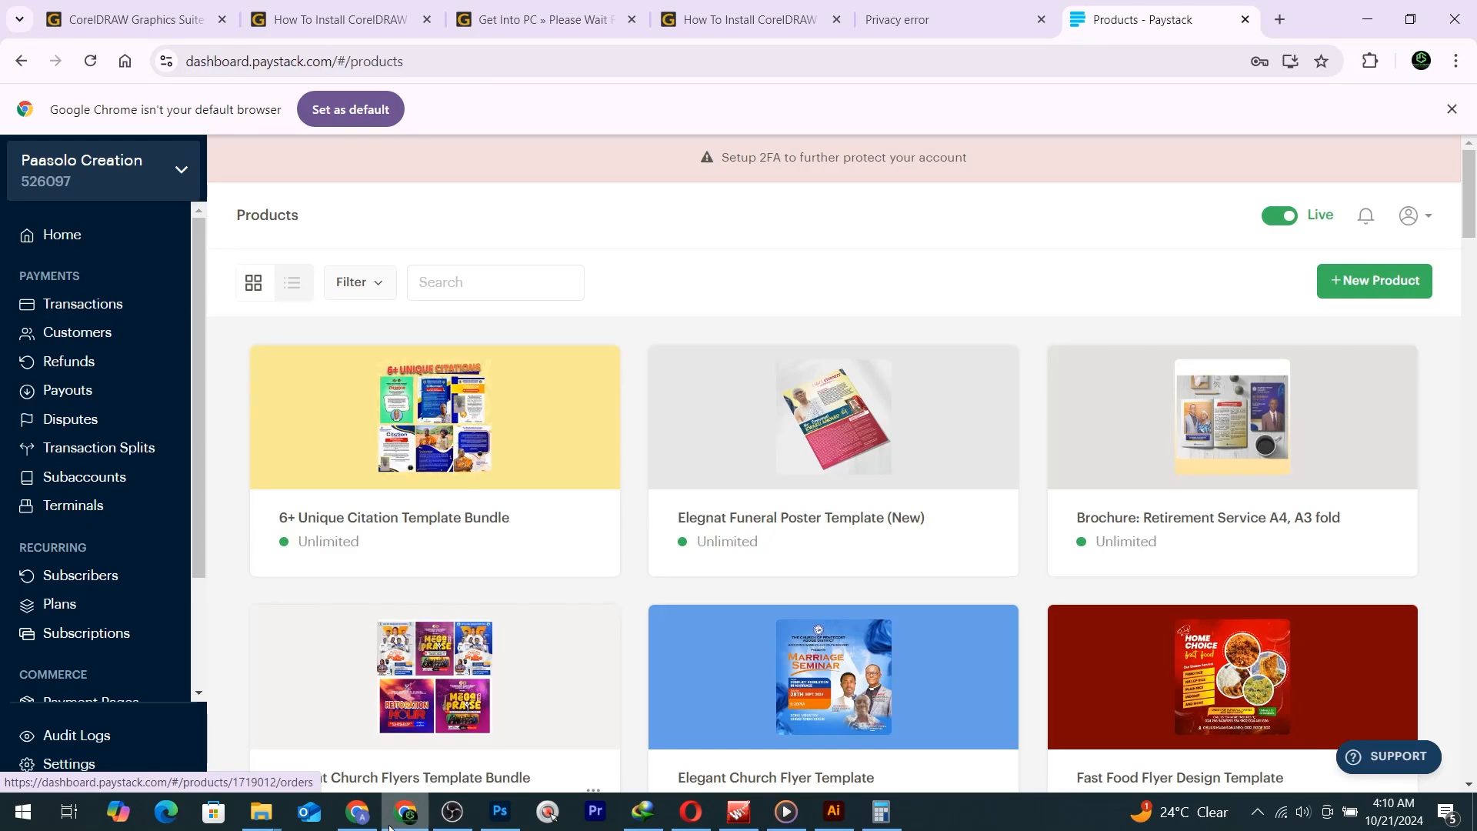
pyautogui.click(1277, 19)
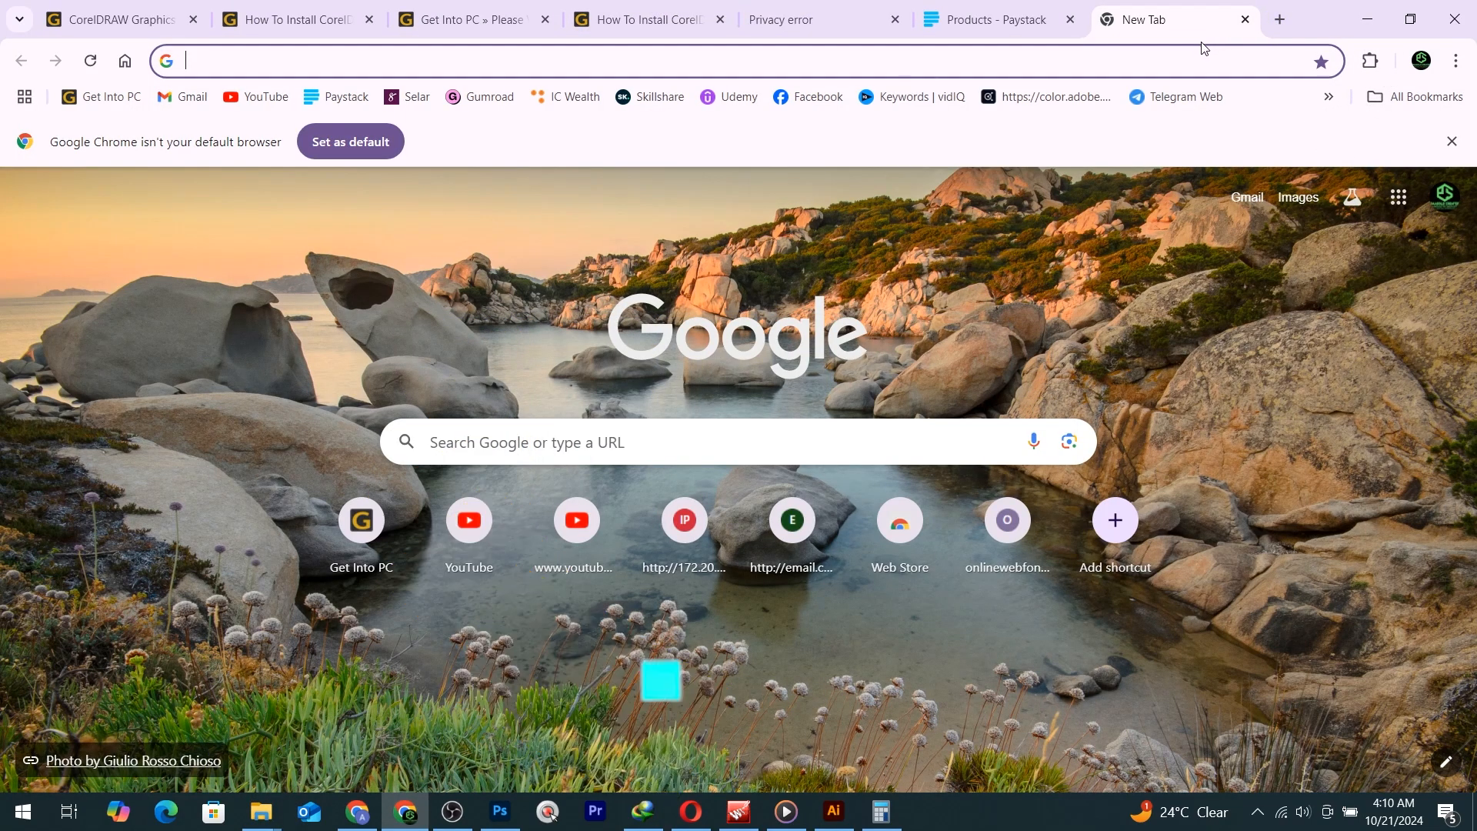
pyautogui.write('sll')
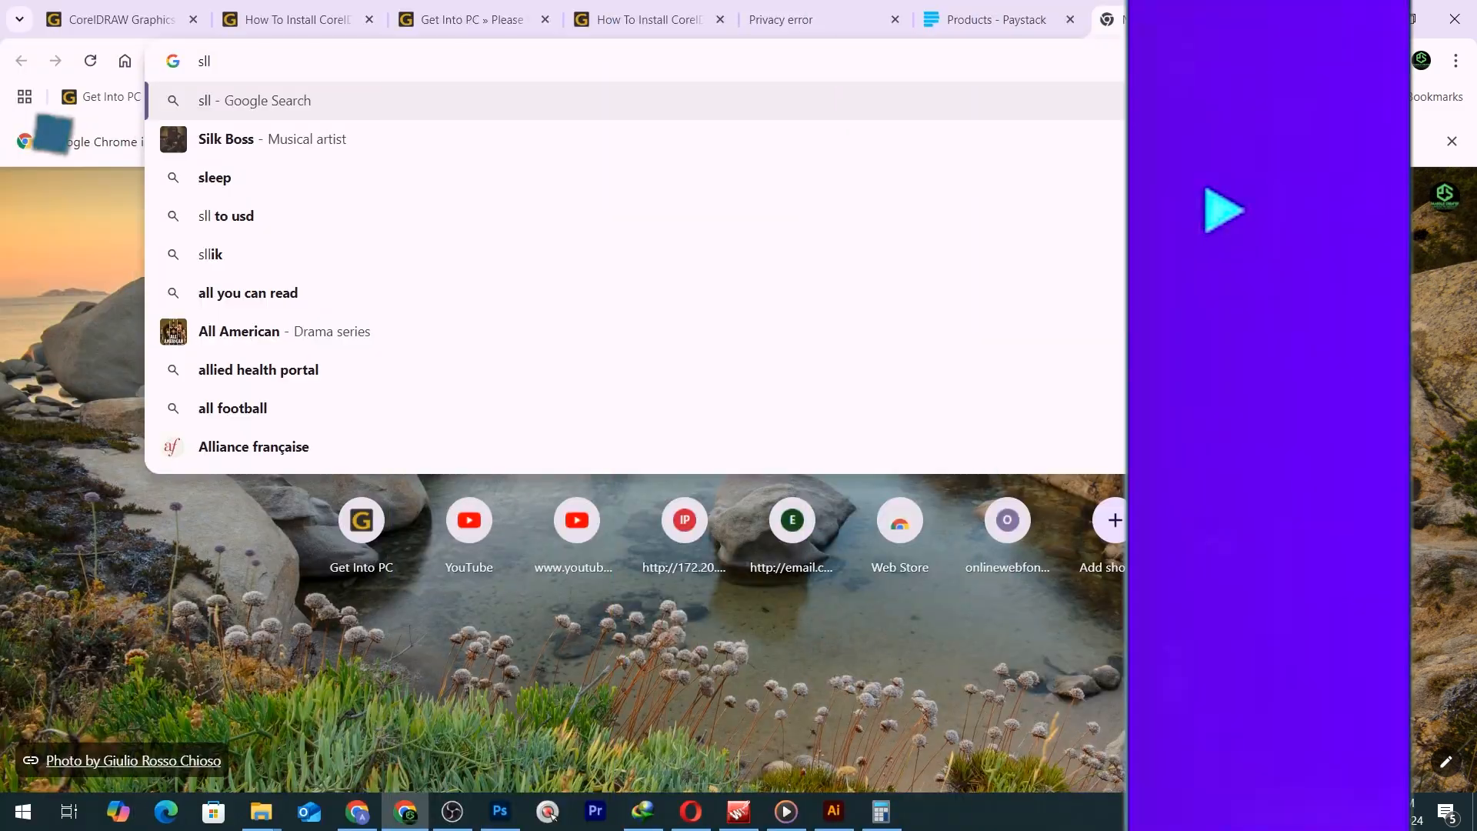
pyautogui.press('BackSpace')
pyautogui.press('BackSpace')
pyautogui.press('BackSpace')
pyautogui.write('al')
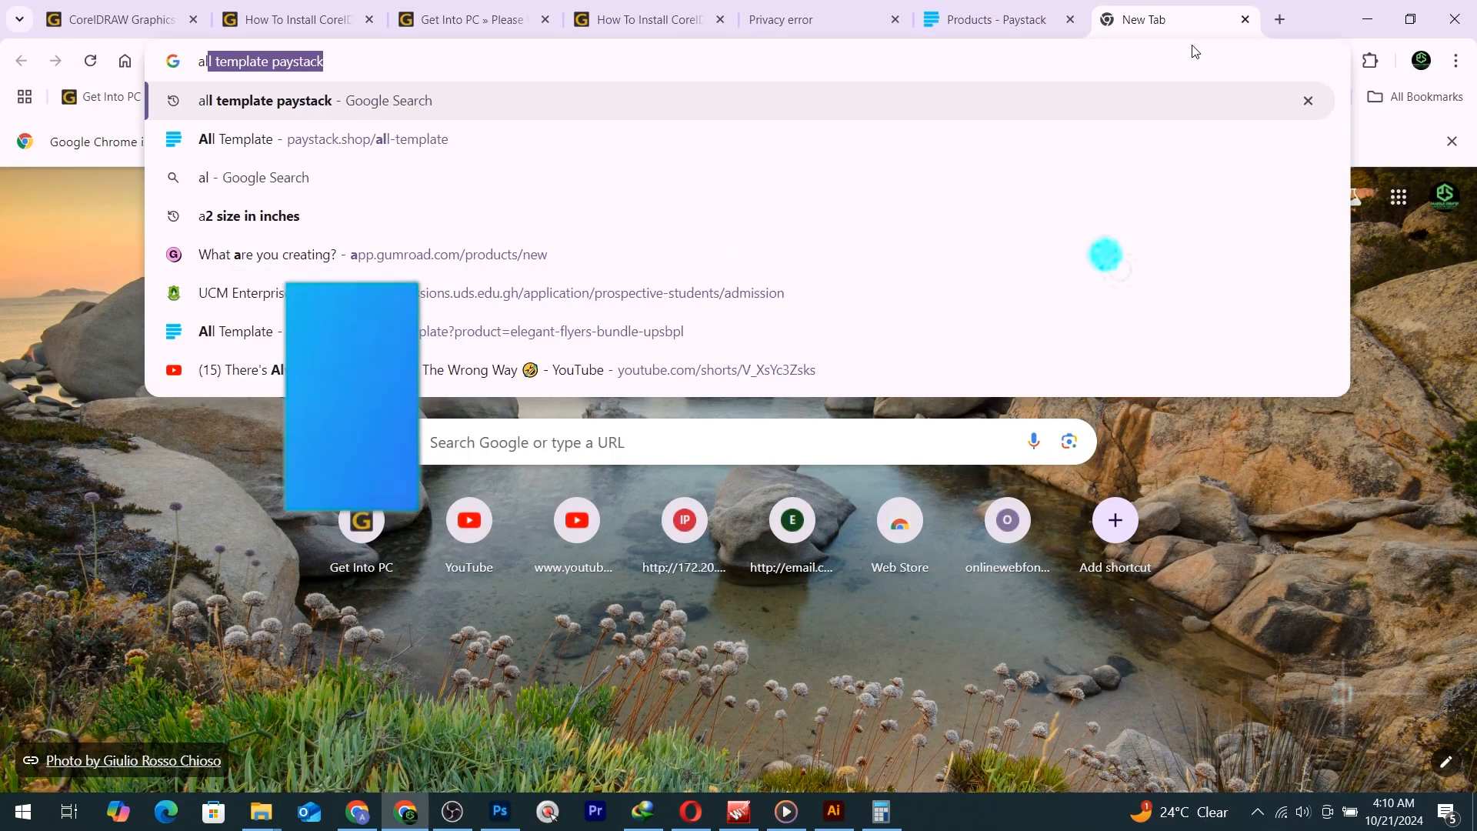
pyautogui.write('l t')
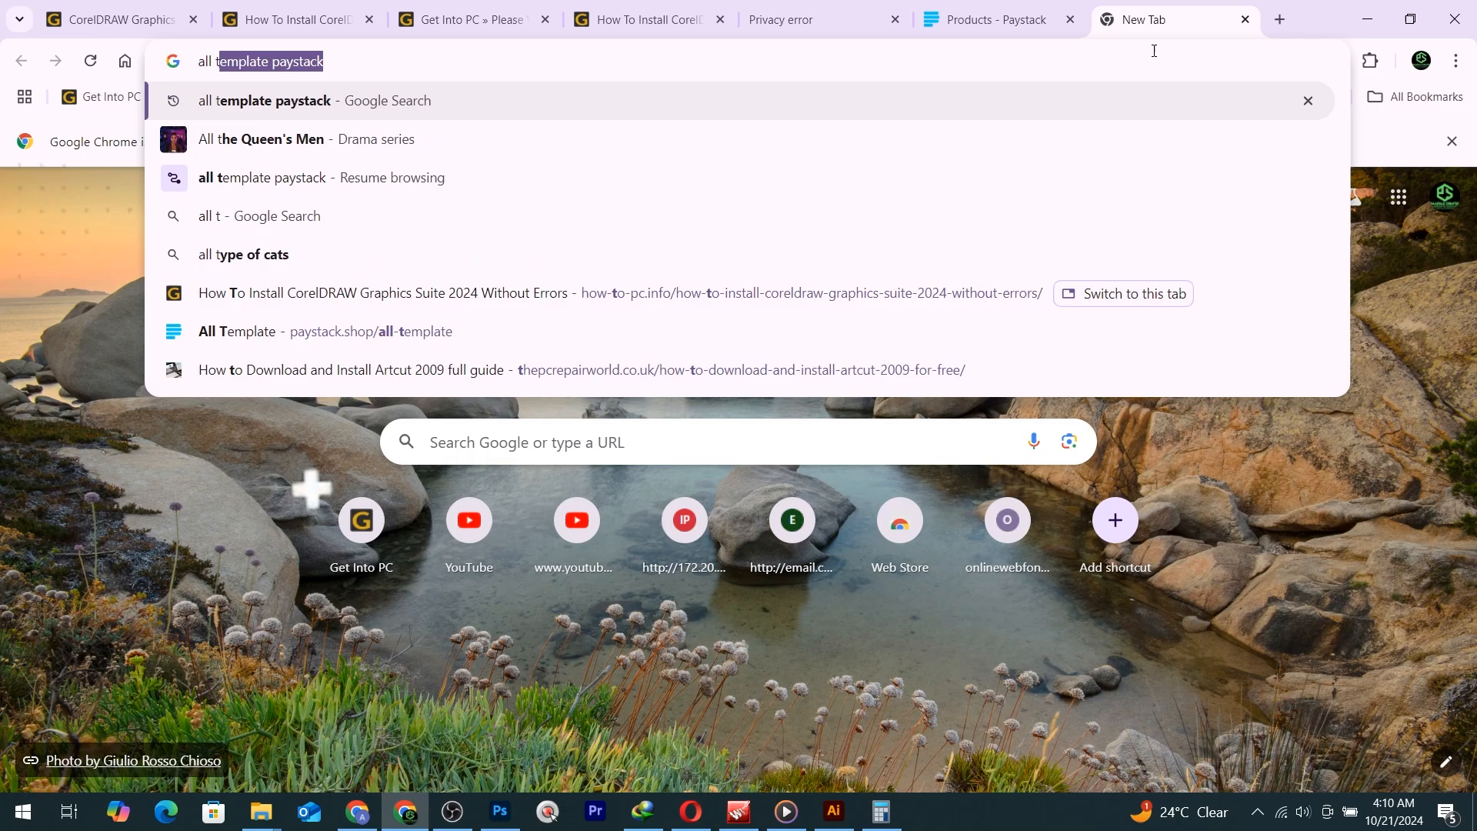
pyautogui.press('Return')
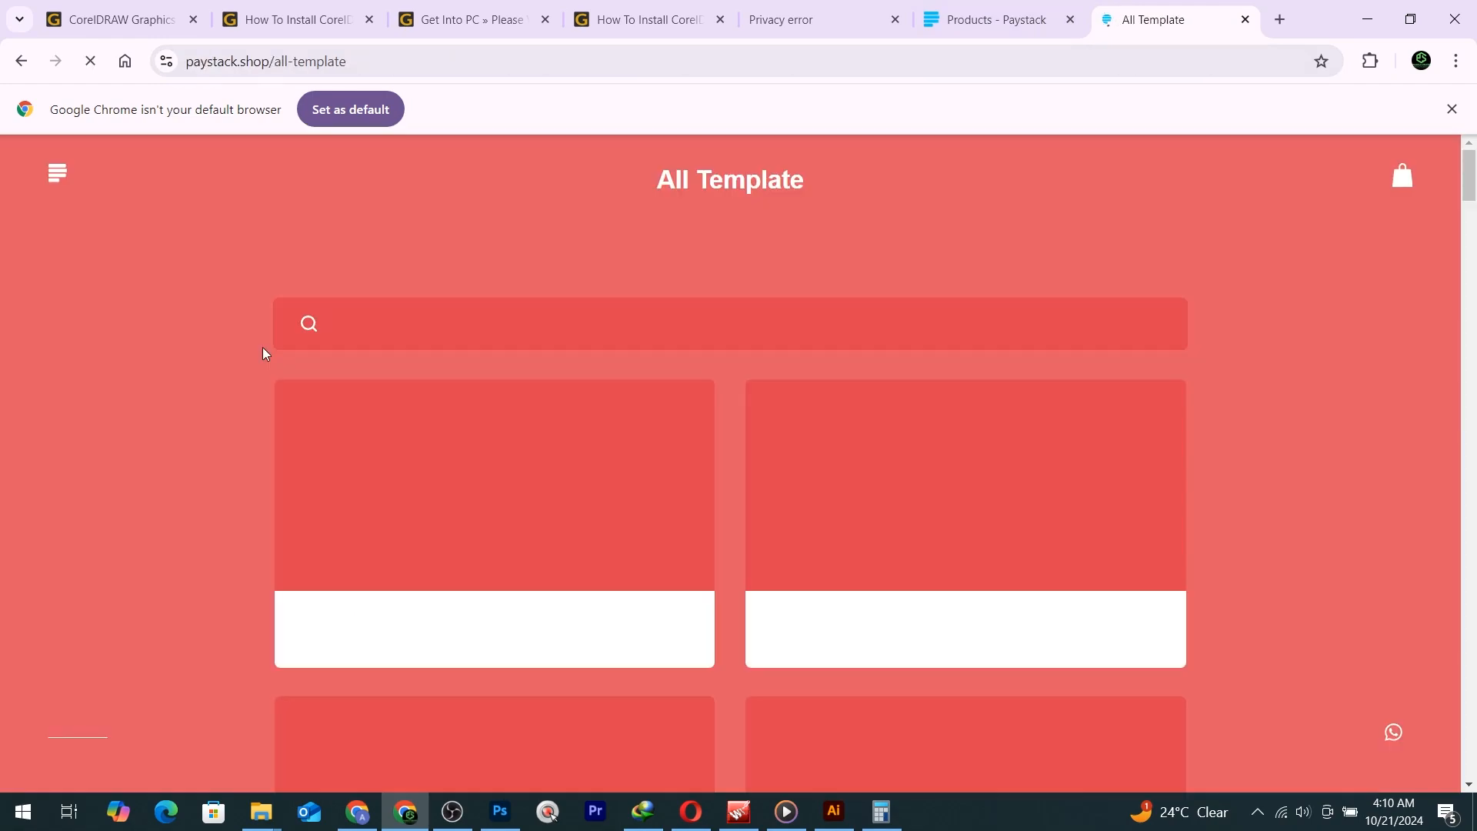
# Scroll through the All Template storefront's listings, then open another blank tab.
pyautogui.scroll(-15, 637, 428)
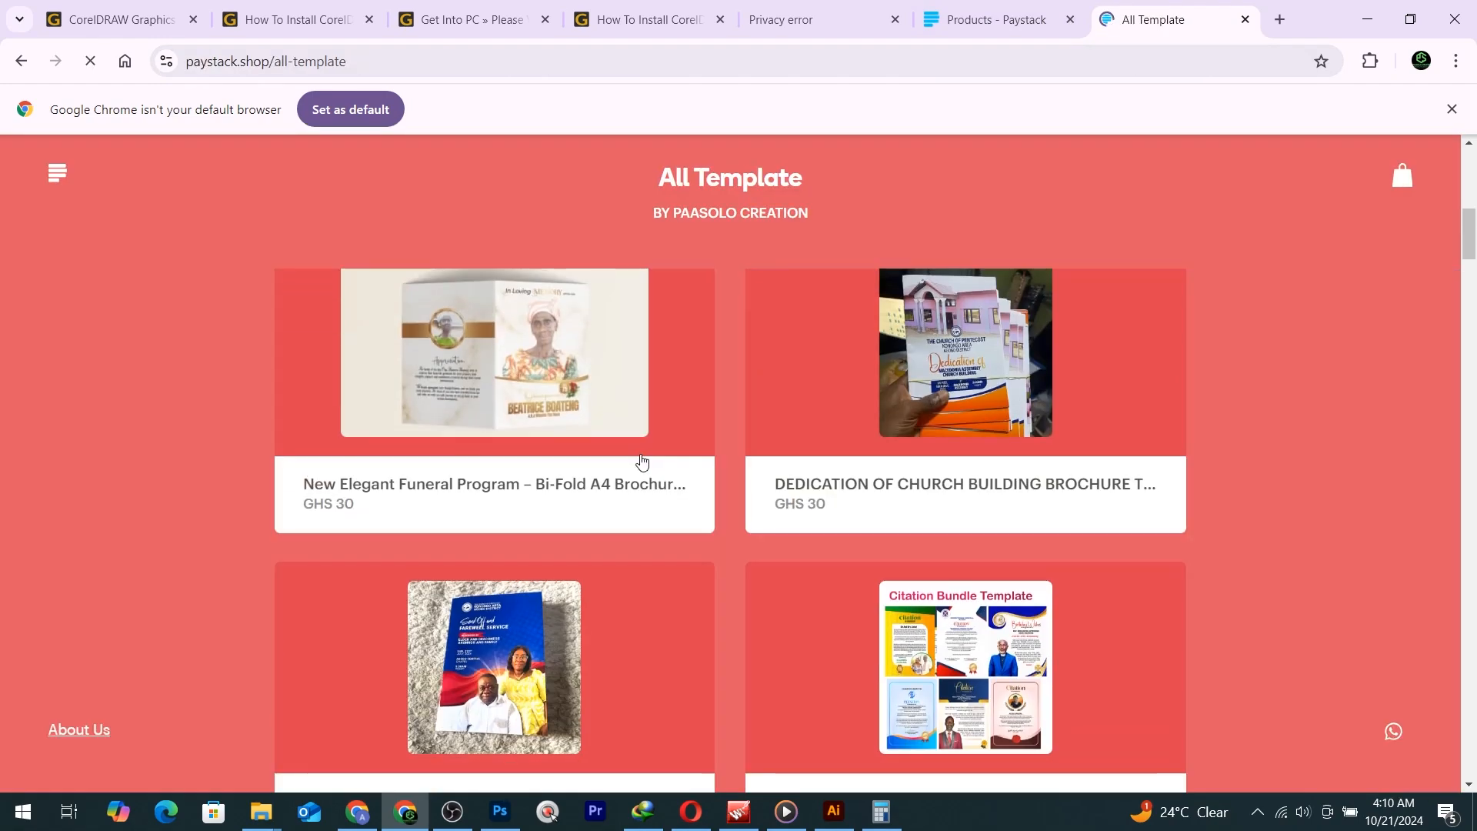
pyautogui.scroll(-20, 643, 460)
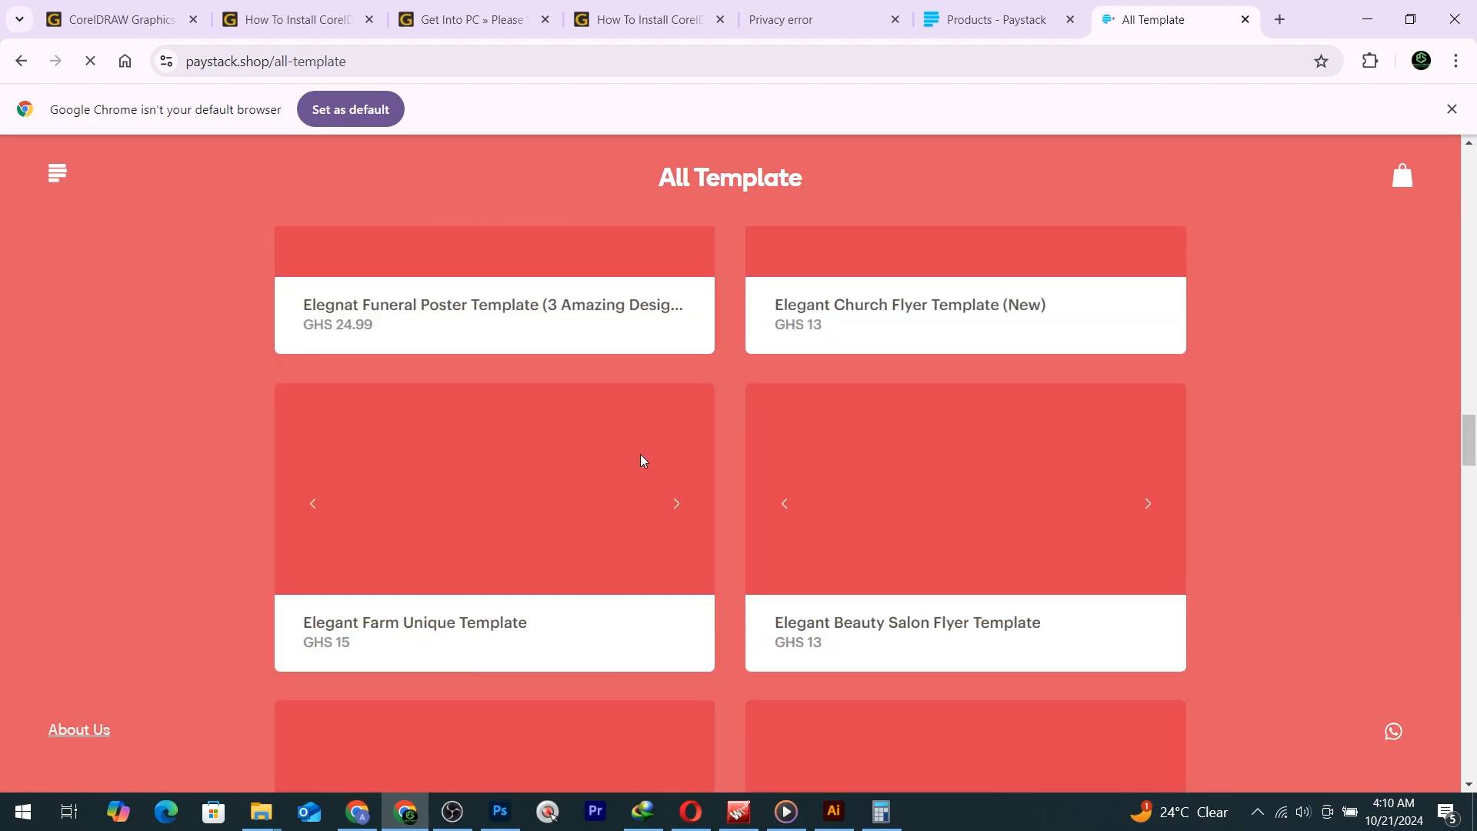
pyautogui.scroll(20, 642, 460)
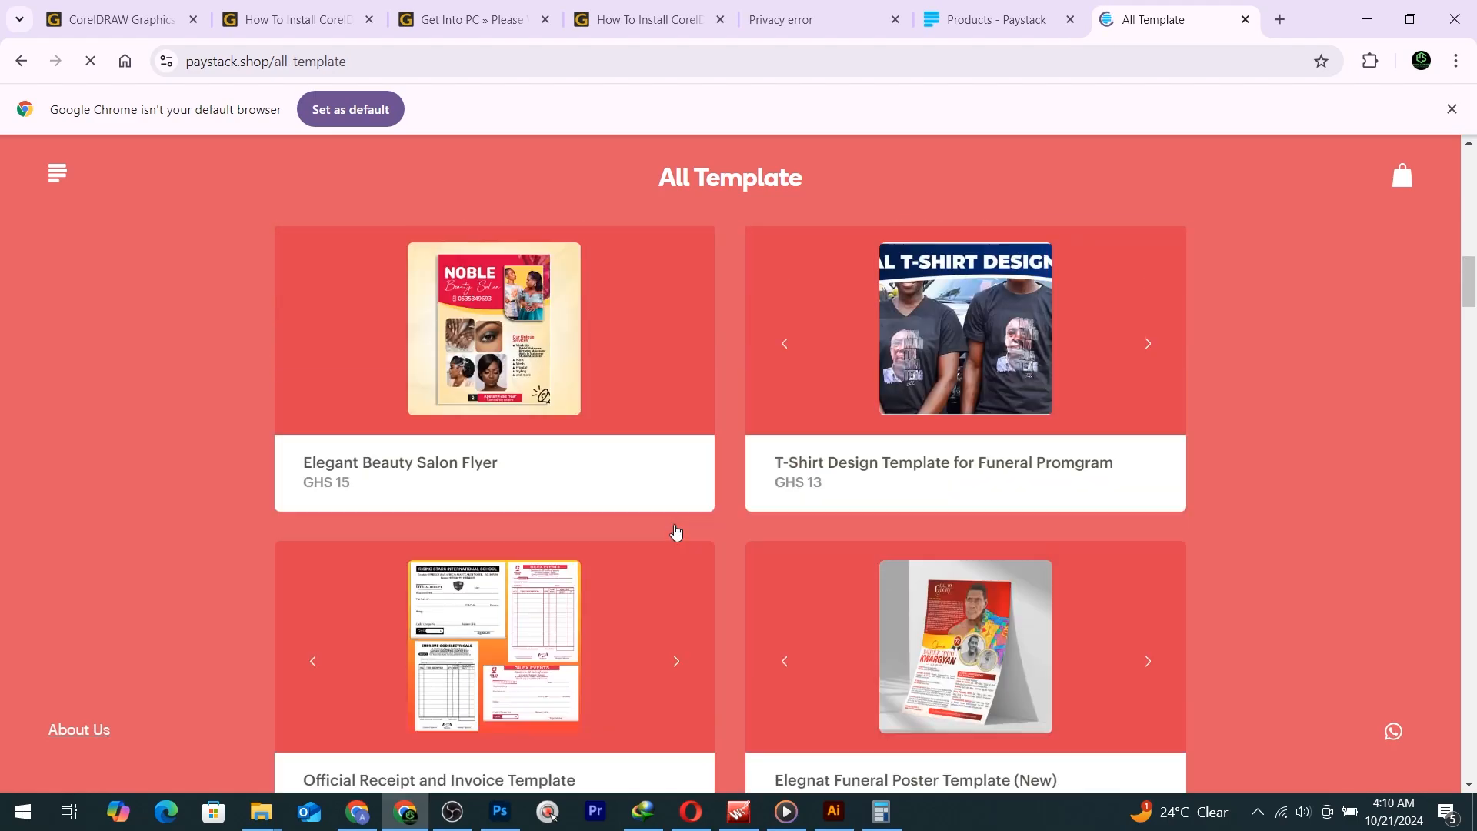
pyautogui.scroll(9, 663, 570)
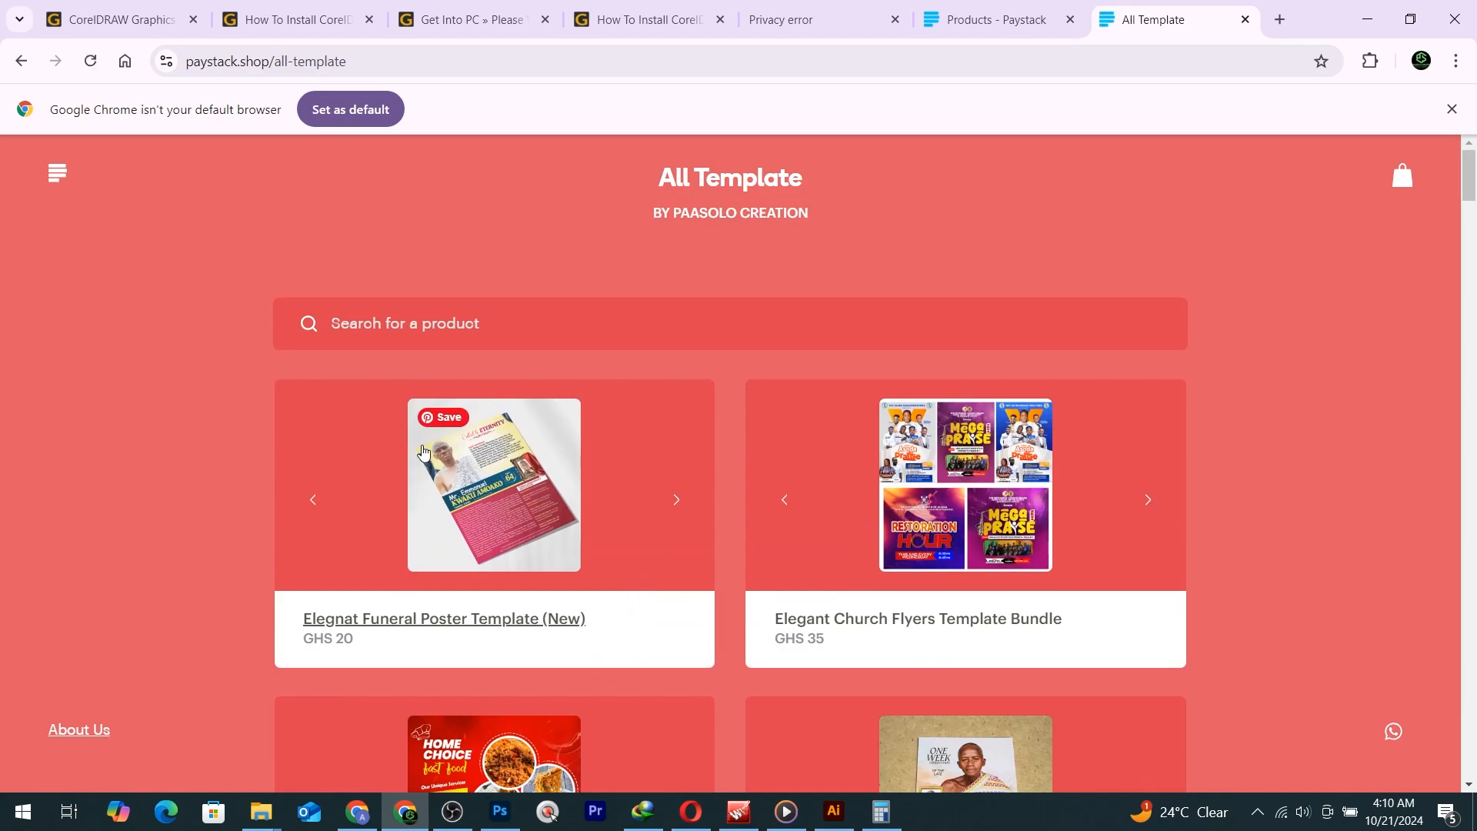
pyautogui.click(1281, 20)
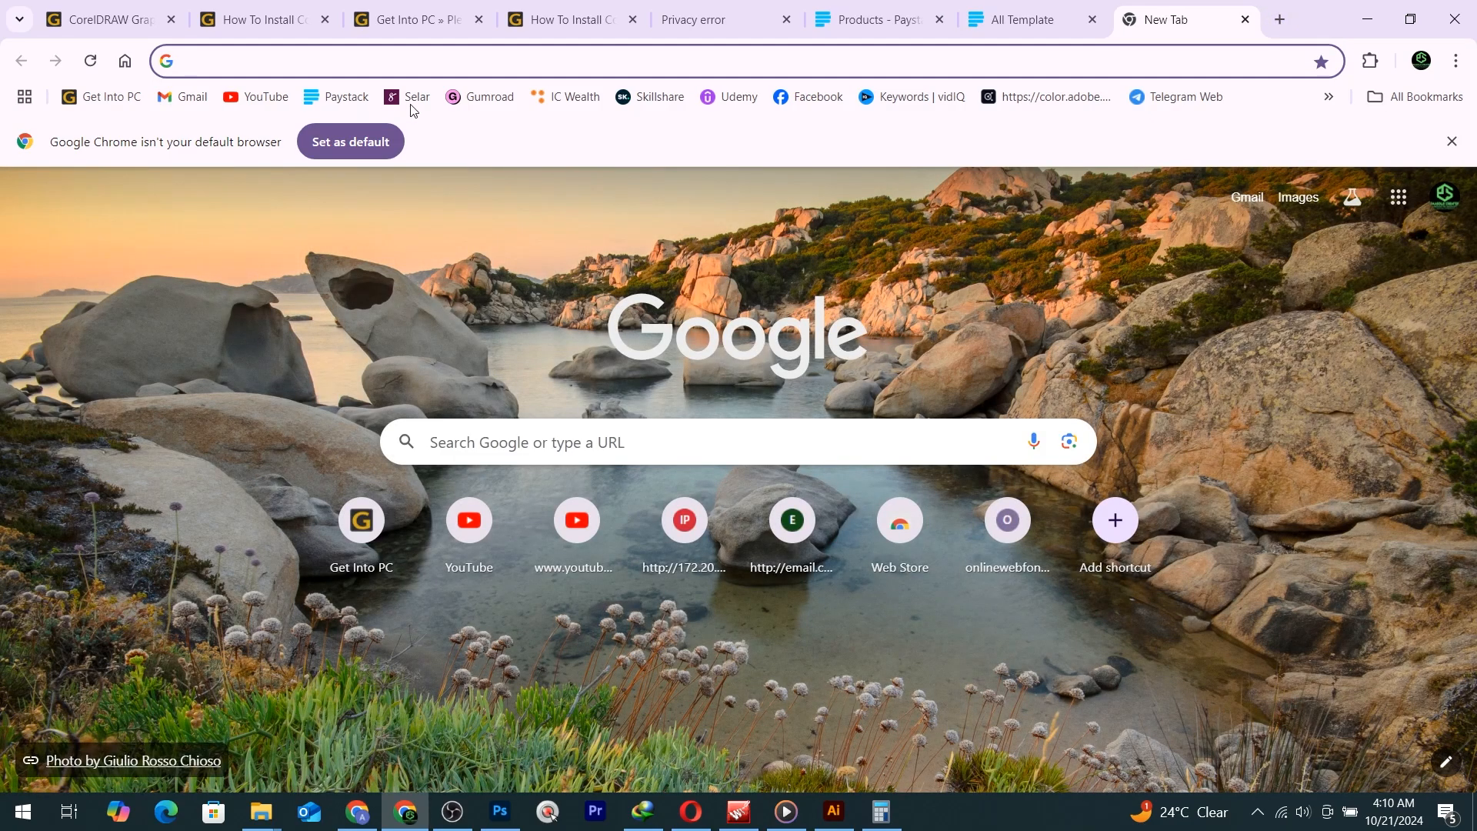
# Open the Gumroad dashboard and a spare blank tab, then return to Gumroad.
pyautogui.click(459, 94)
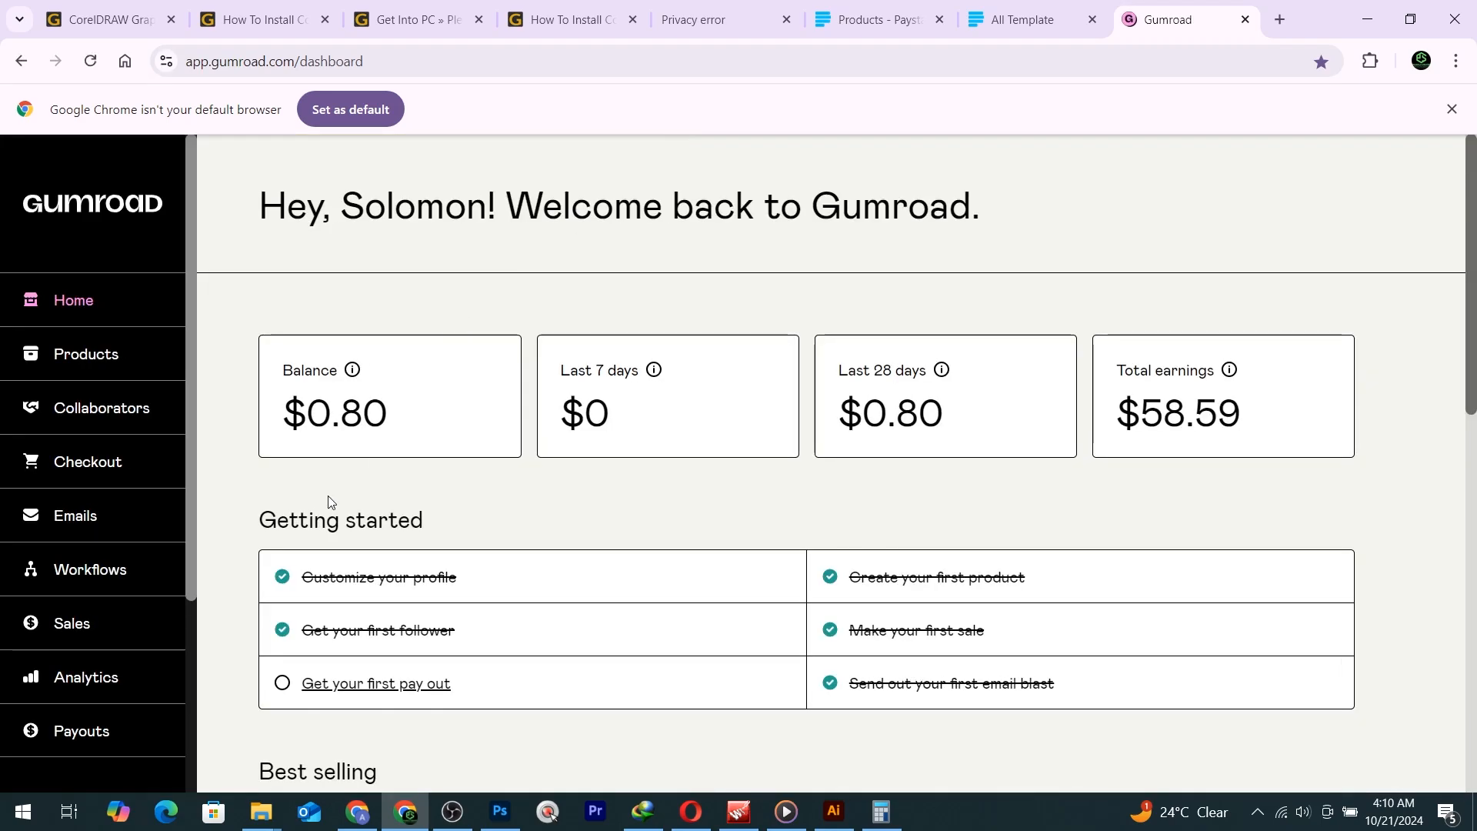
pyautogui.scroll(-8, 536, 462)
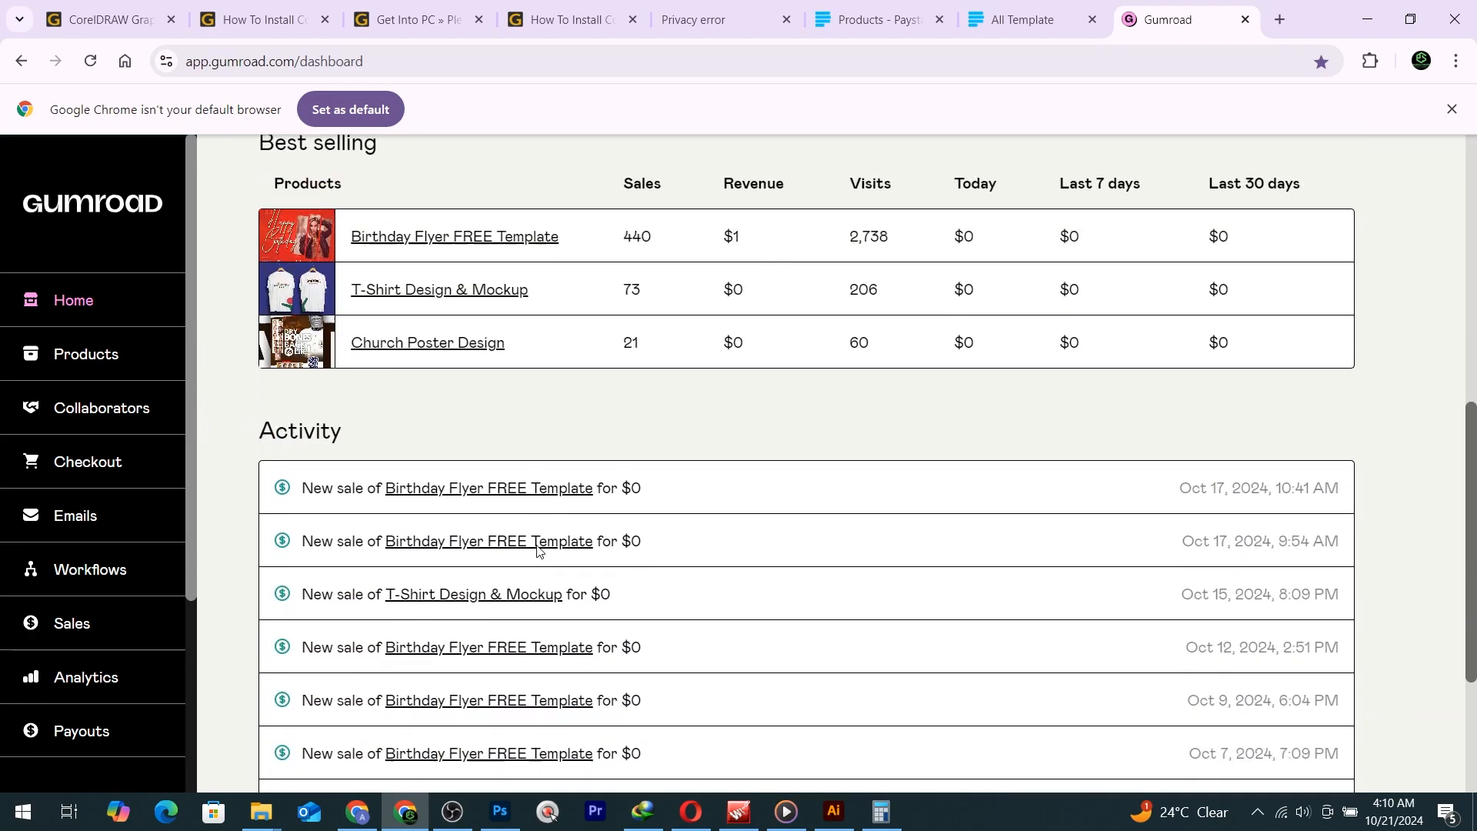
pyautogui.scroll(5, 462, 531)
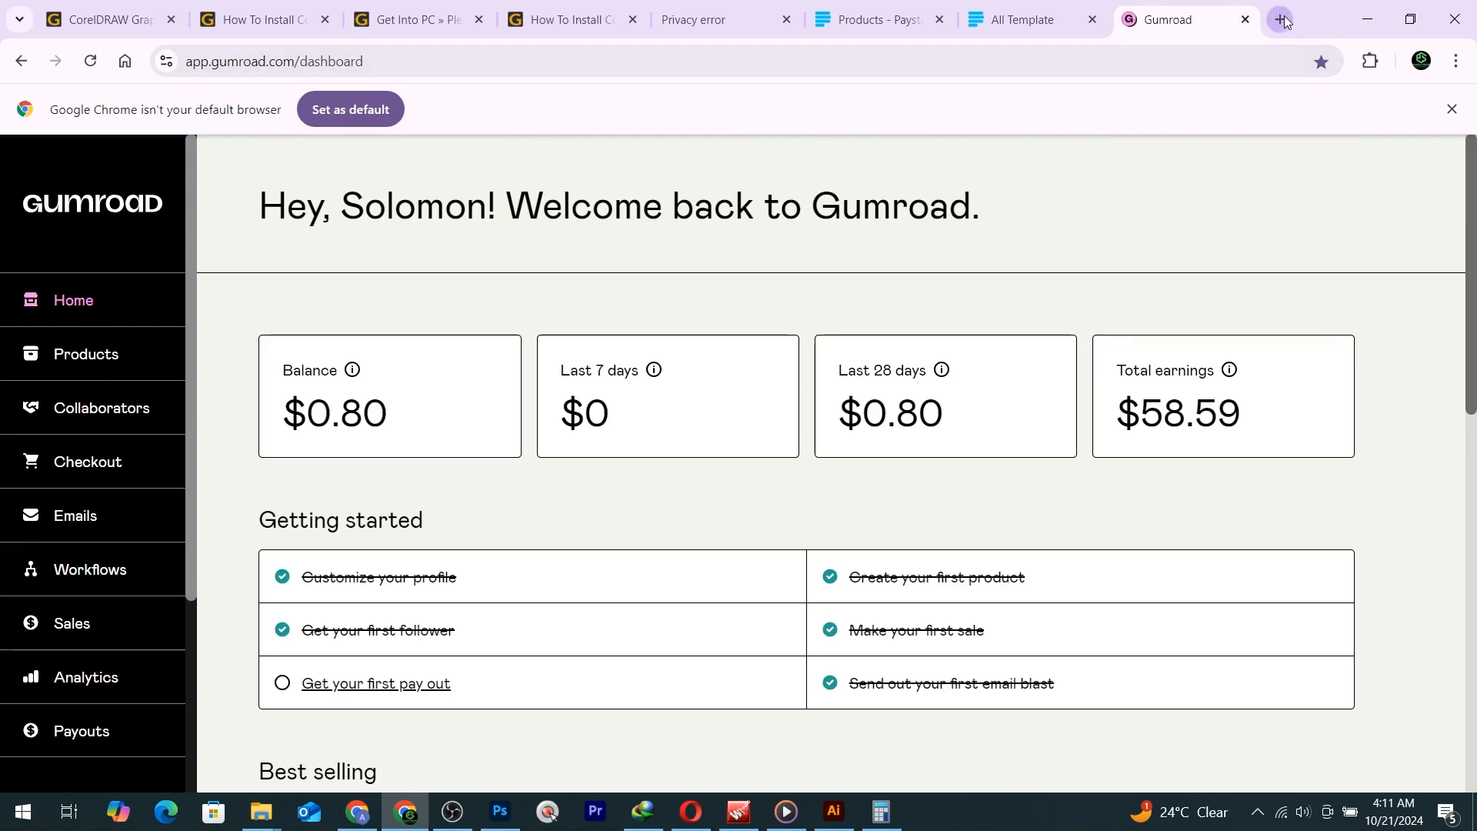
pyautogui.click(1281, 19)
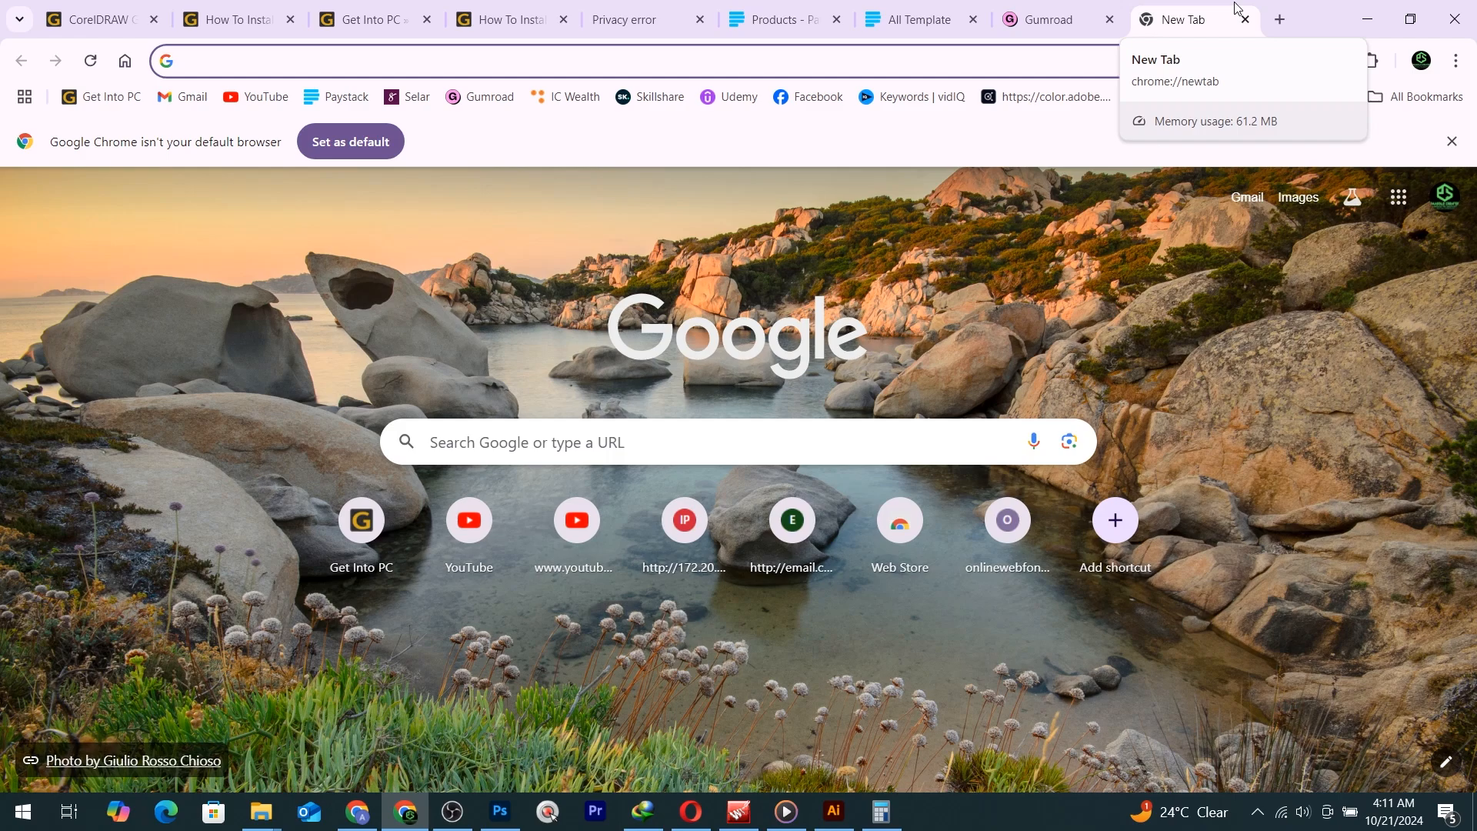
pyautogui.click(1018, 6)
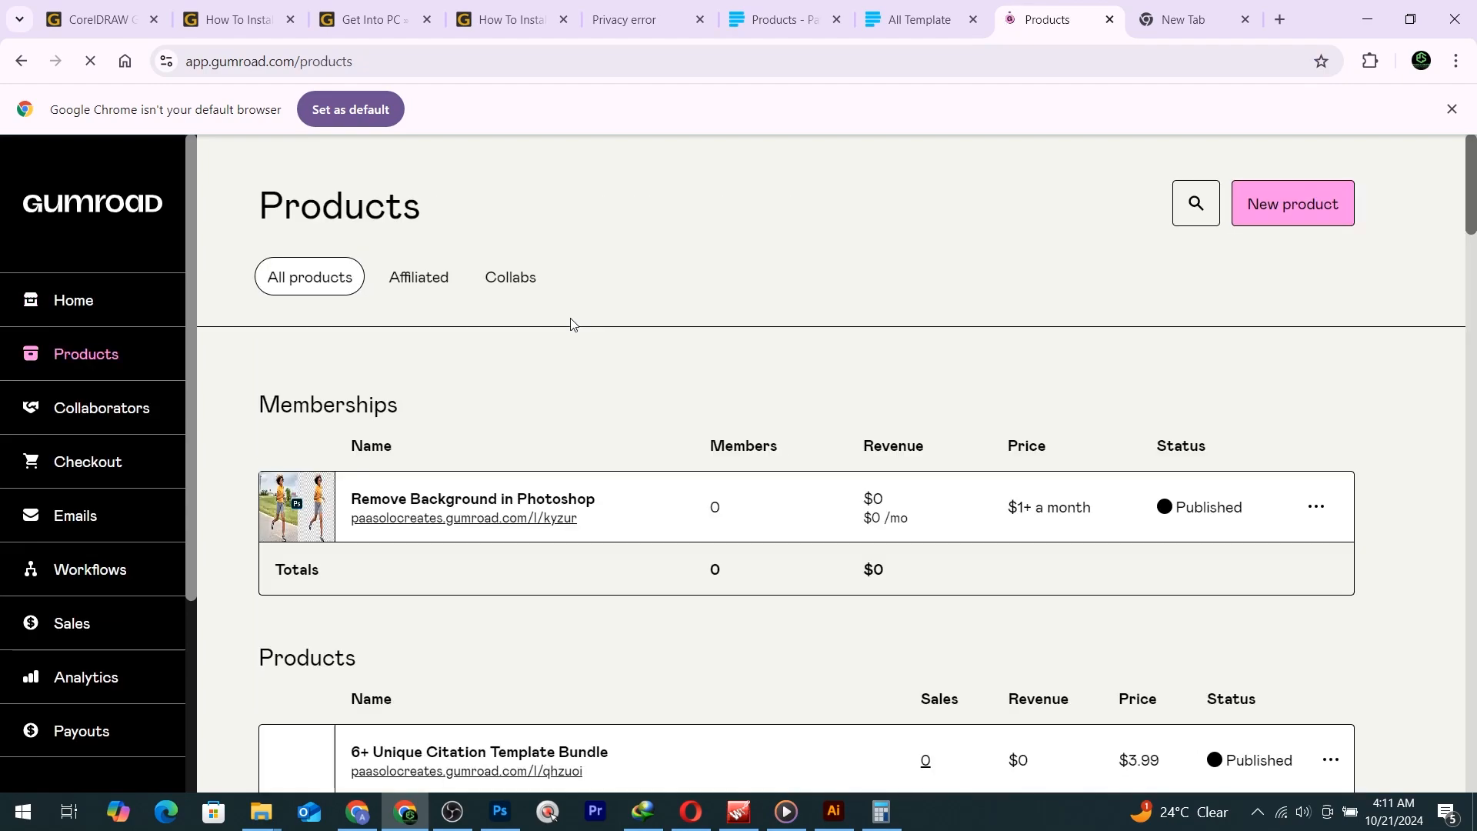
# Copy the 6+ Unique Citation Template Bundle's product link and switch to the empty tab.
pyautogui.scroll(-2, 393, 656)
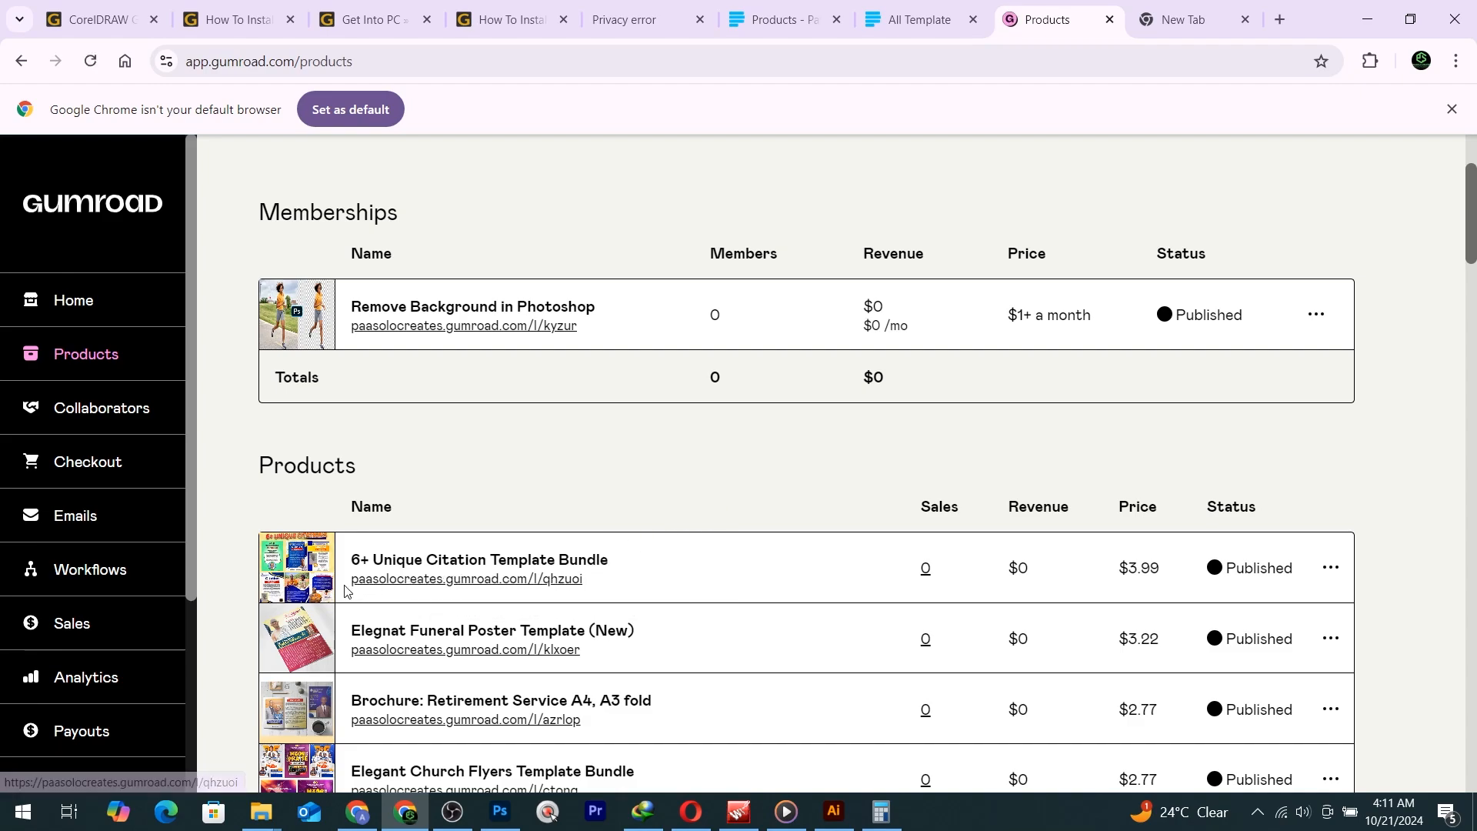
pyautogui.moveTo(352, 583); pyautogui.dragTo(560, 595)
pyautogui.rightClick(560, 583)
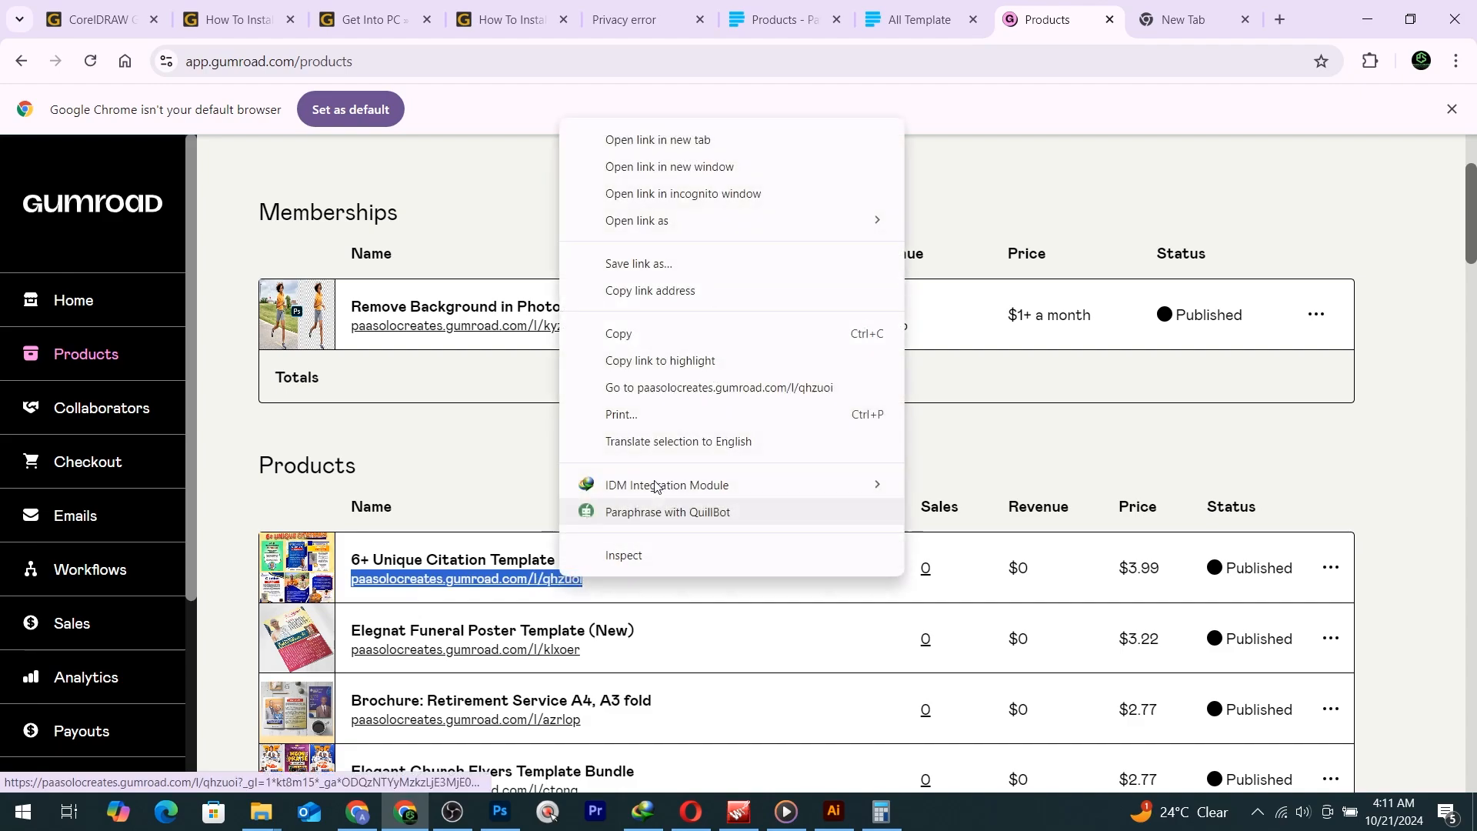
pyautogui.click(652, 336)
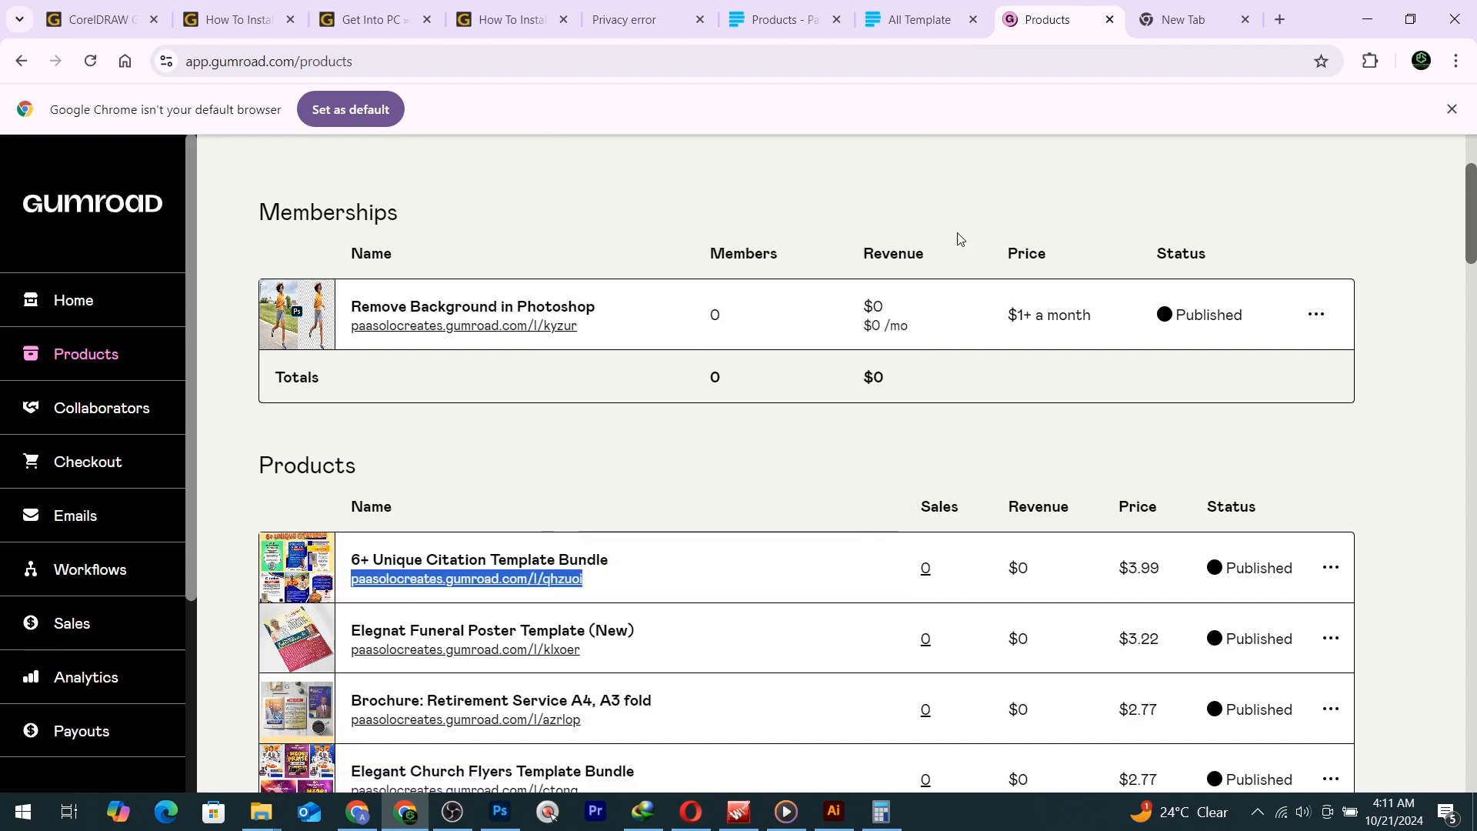
pyautogui.hotkey('ctrl', 'Tab')
# Paste the copied link to open the citation bundle's public product page and browse it.
pyautogui.click(877, 69)
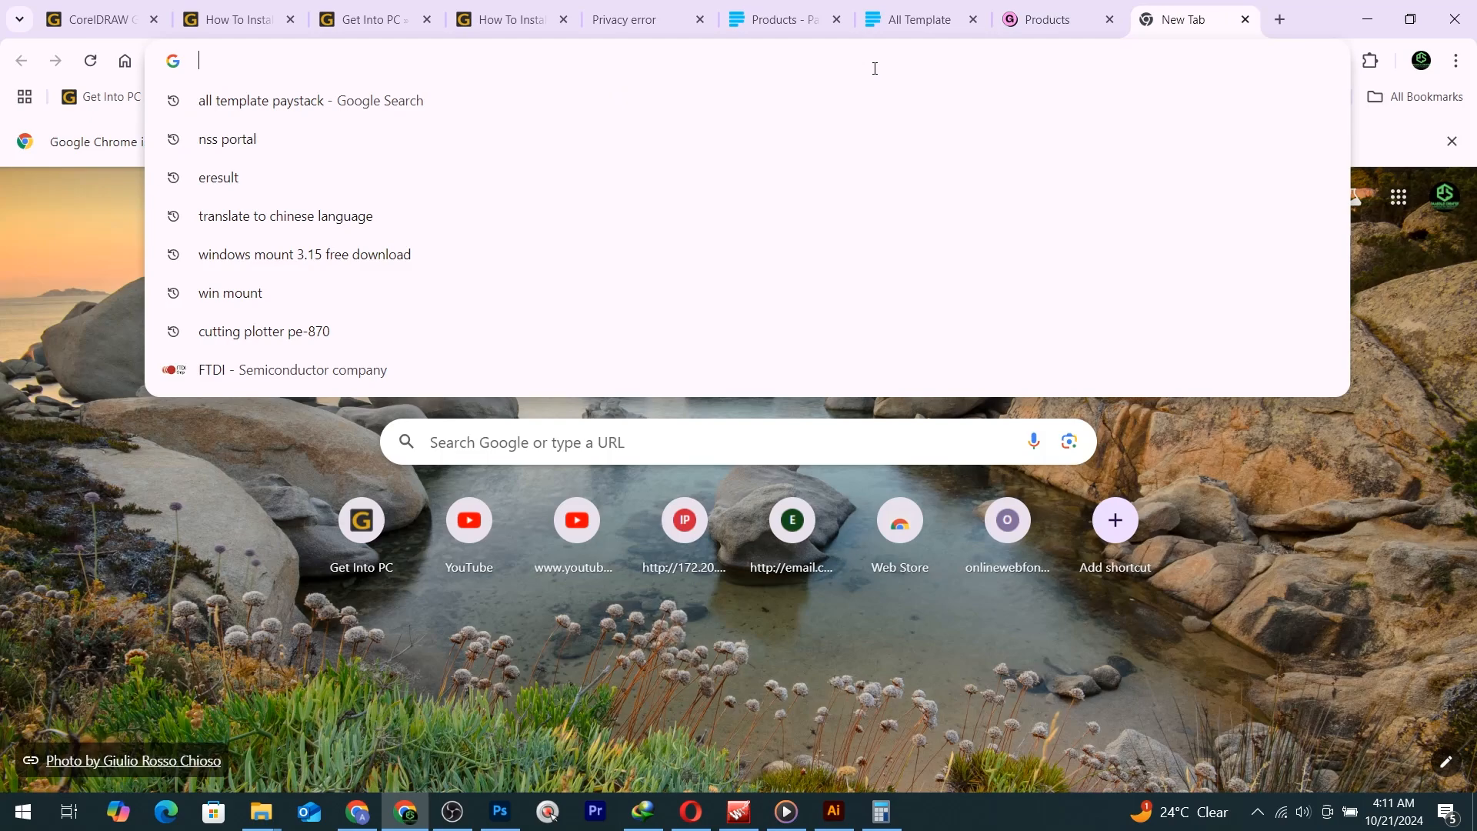
pyautogui.hotkey('ctrl', 'v')
pyautogui.moveTo(448, 78); pyautogui.dragTo(504, 80)
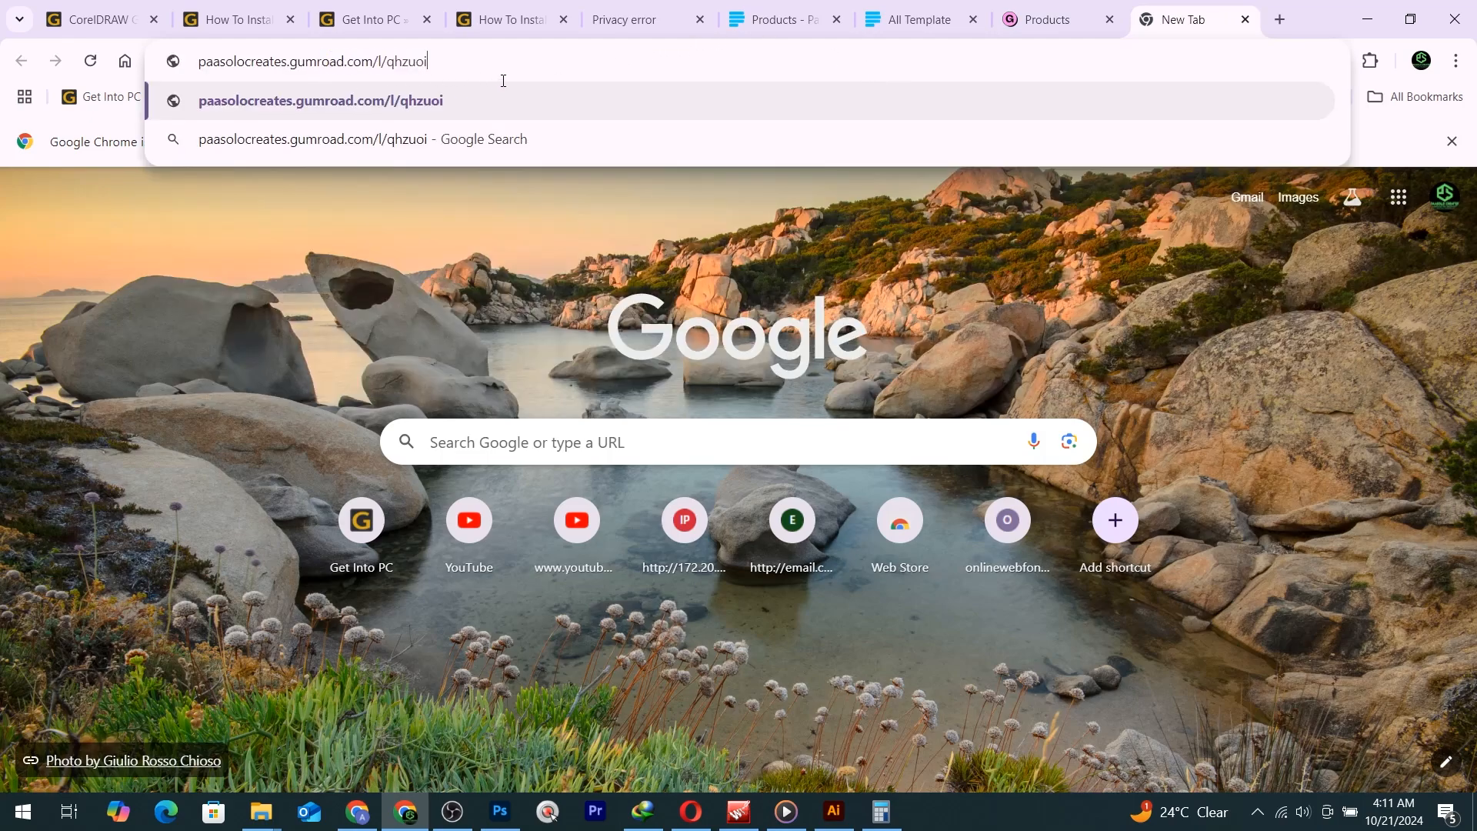
pyautogui.press('Return')
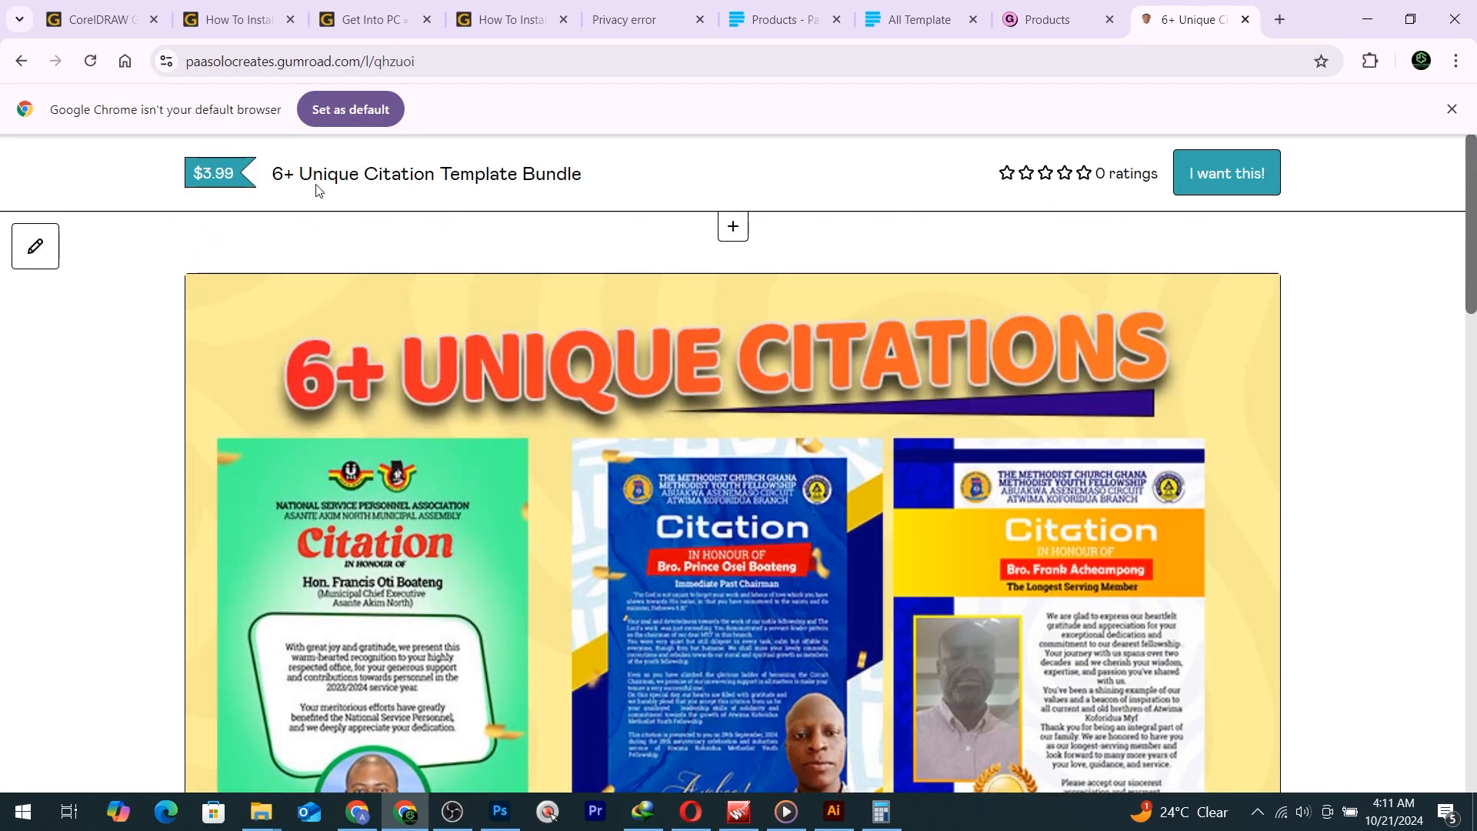
pyautogui.scroll(-10, 640, 225)
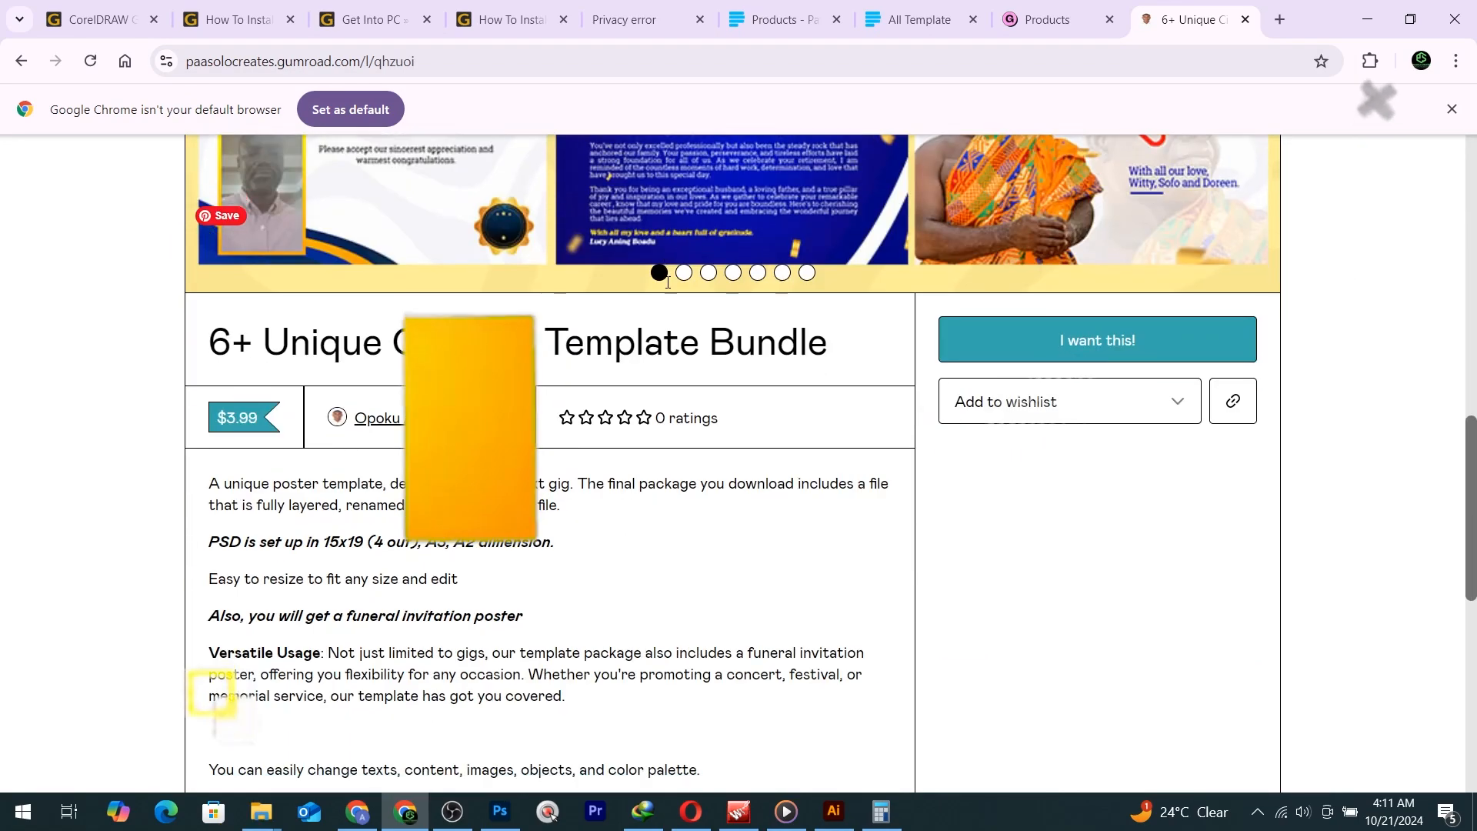
pyautogui.scroll(10, 669, 283)
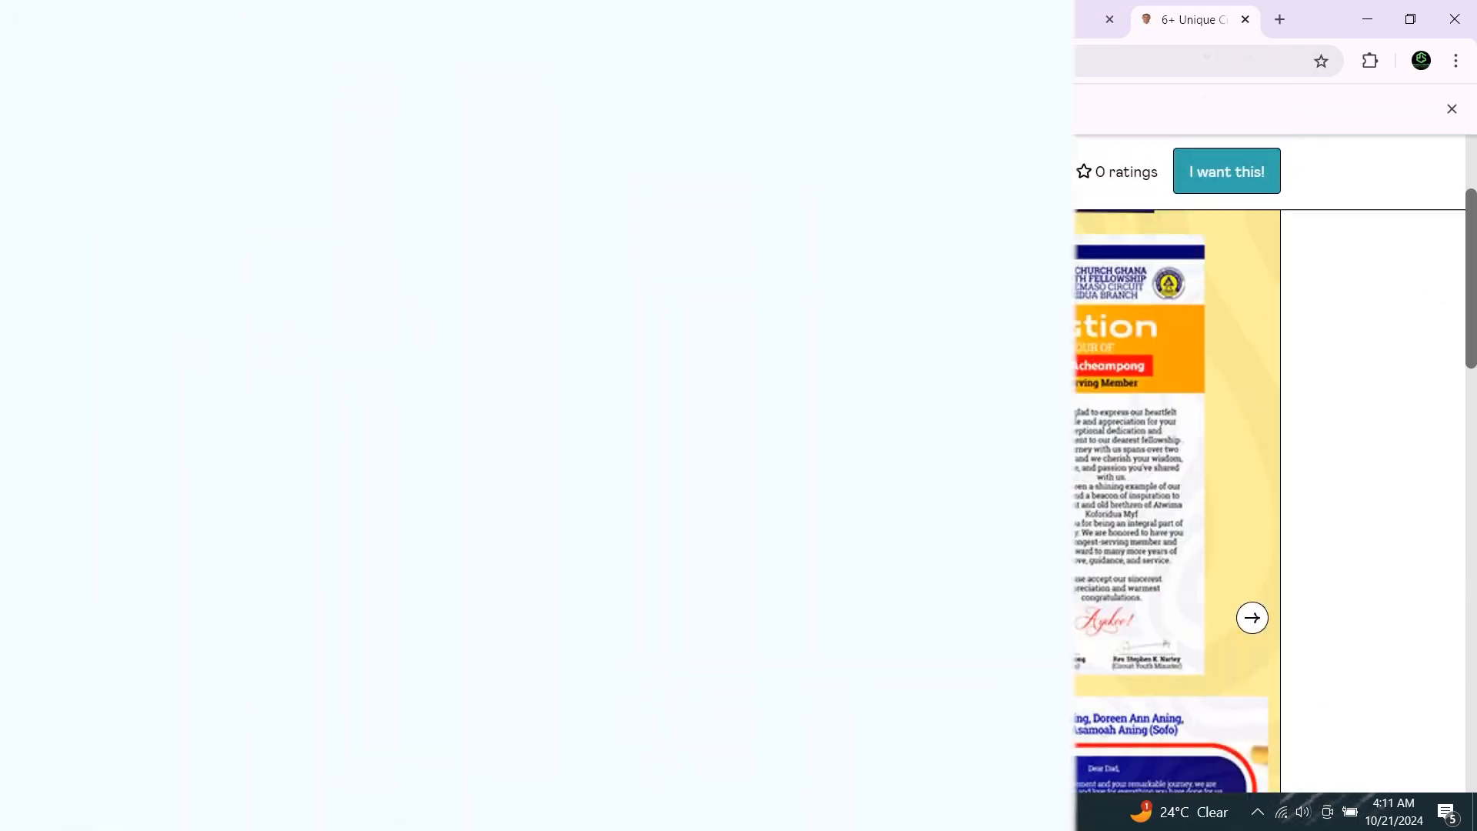
pyautogui.scroll(-6, 940, 329)
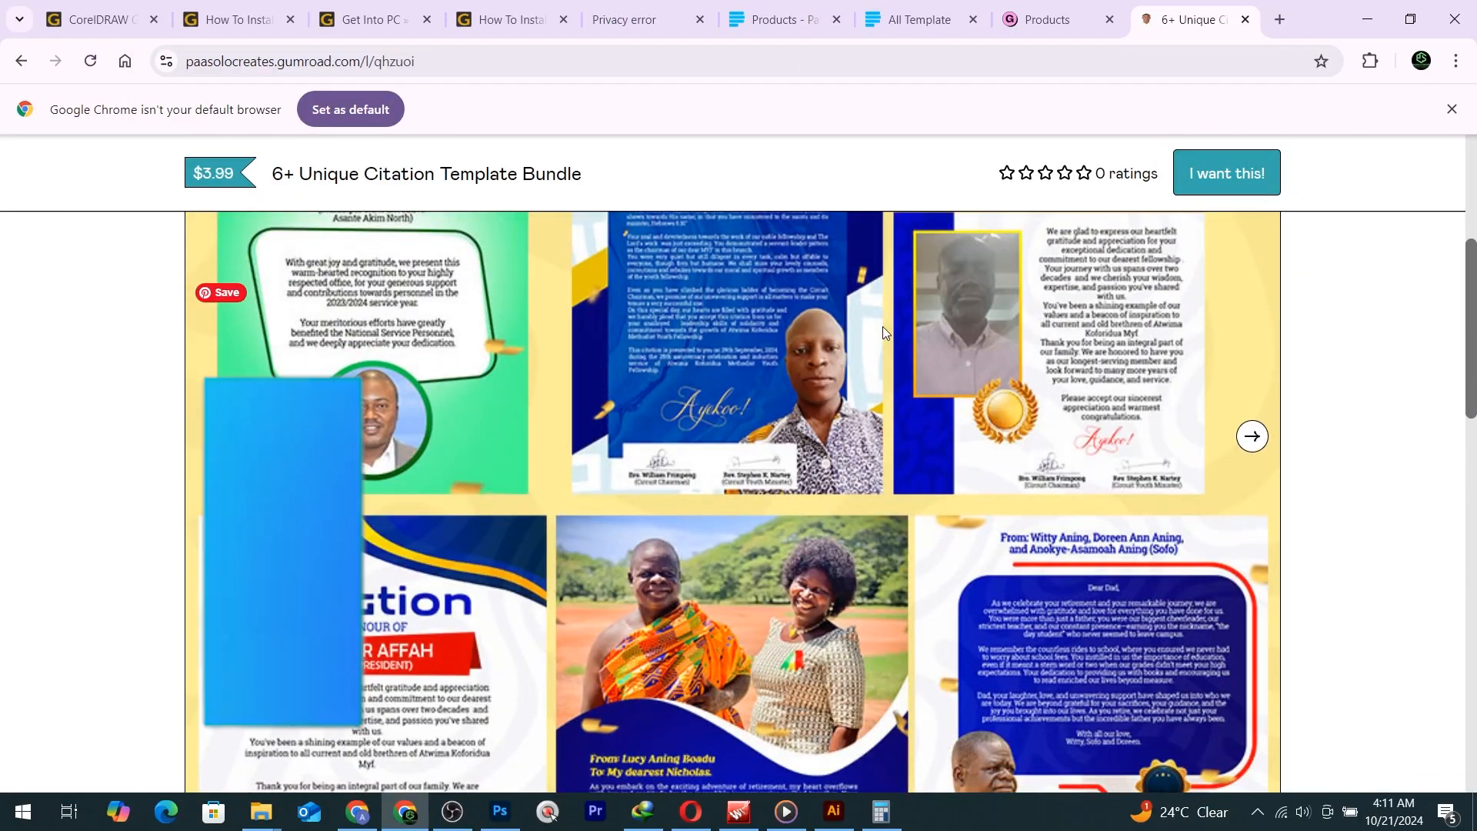
pyautogui.scroll(-13, 939, 338)
pyautogui.scroll(6, 940, 339)
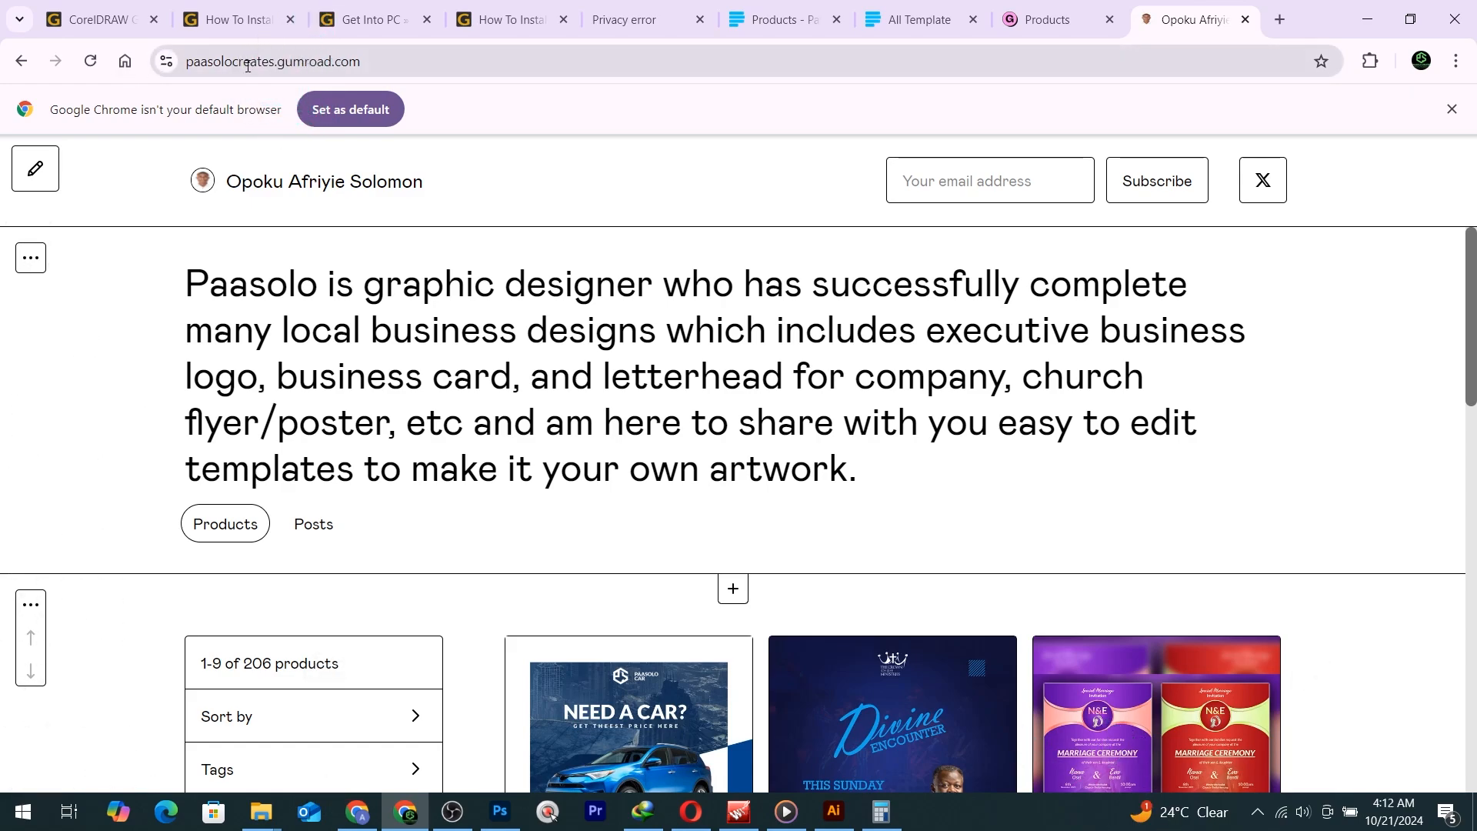
# Browse the seller's Gumroad storefront, then switch to the All Template store and back to Photoshop.
pyautogui.click(356, 63)
pyautogui.scroll(-10, 655, 438)
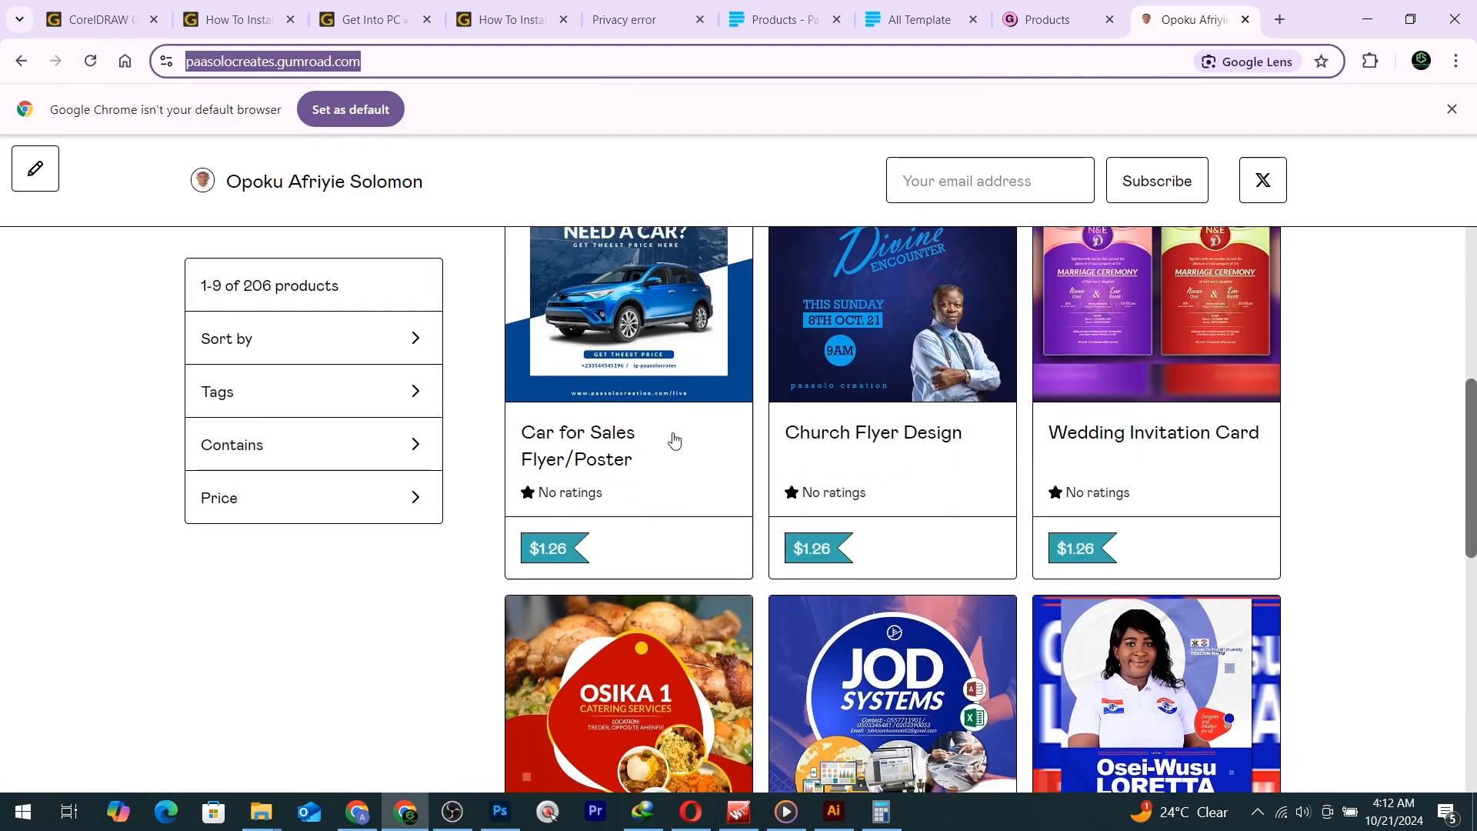
pyautogui.scroll(-5, 684, 440)
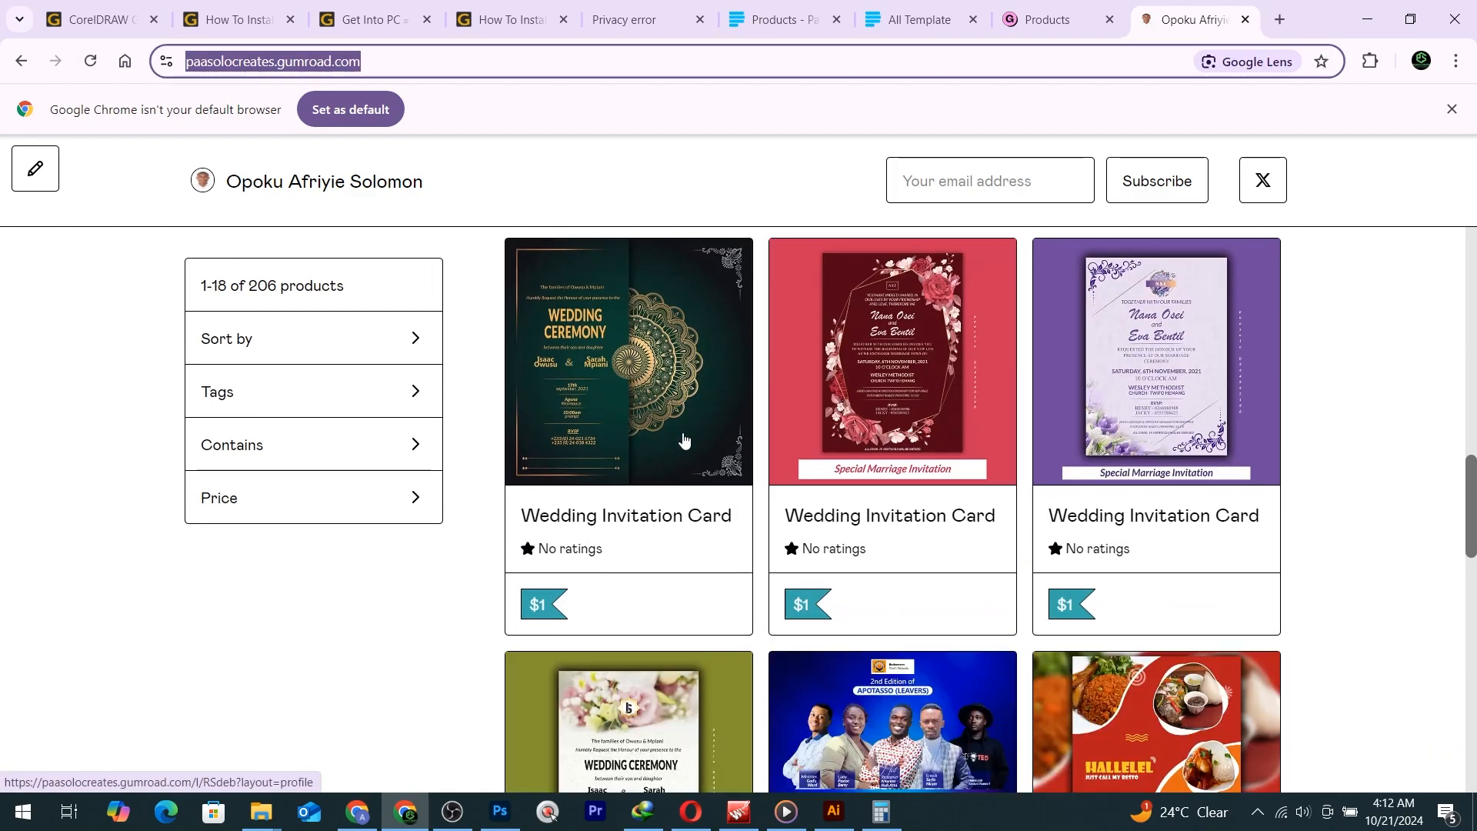
pyautogui.scroll(-5, 684, 439)
pyautogui.scroll(5, 681, 439)
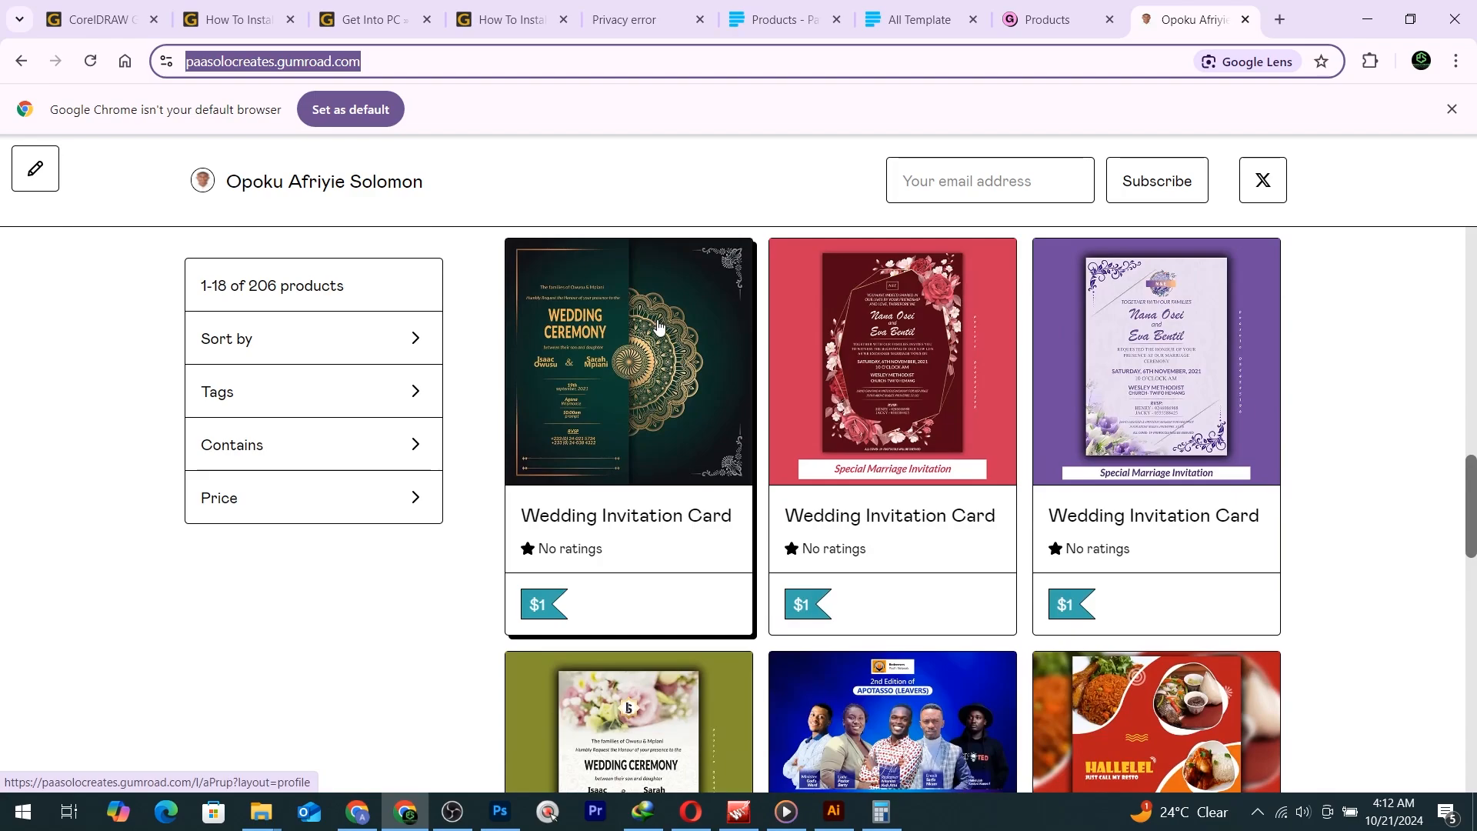
pyautogui.scroll(-5, 651, 373)
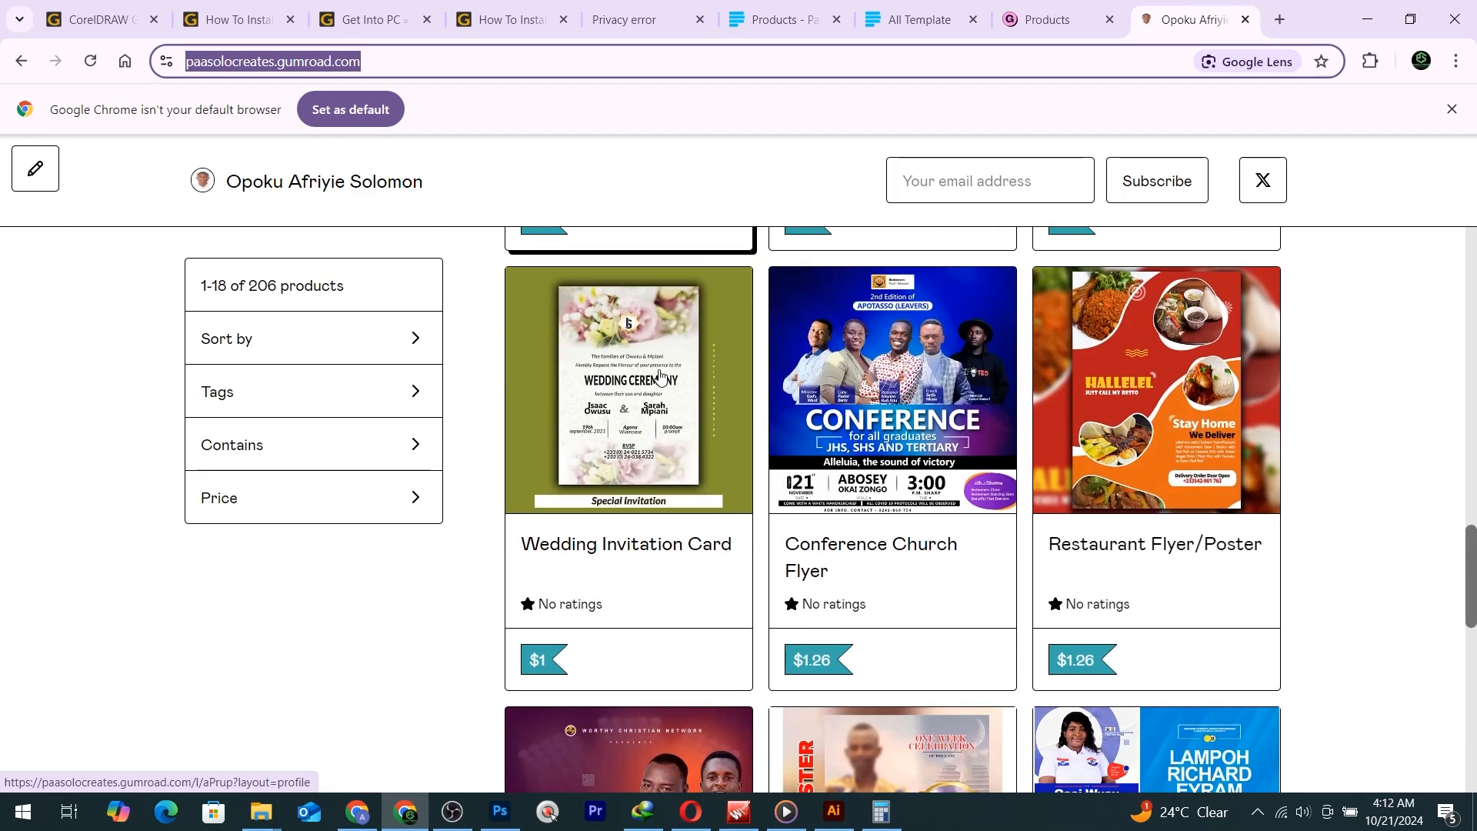
pyautogui.scroll(-5, 977, 413)
pyautogui.scroll(-8, 981, 413)
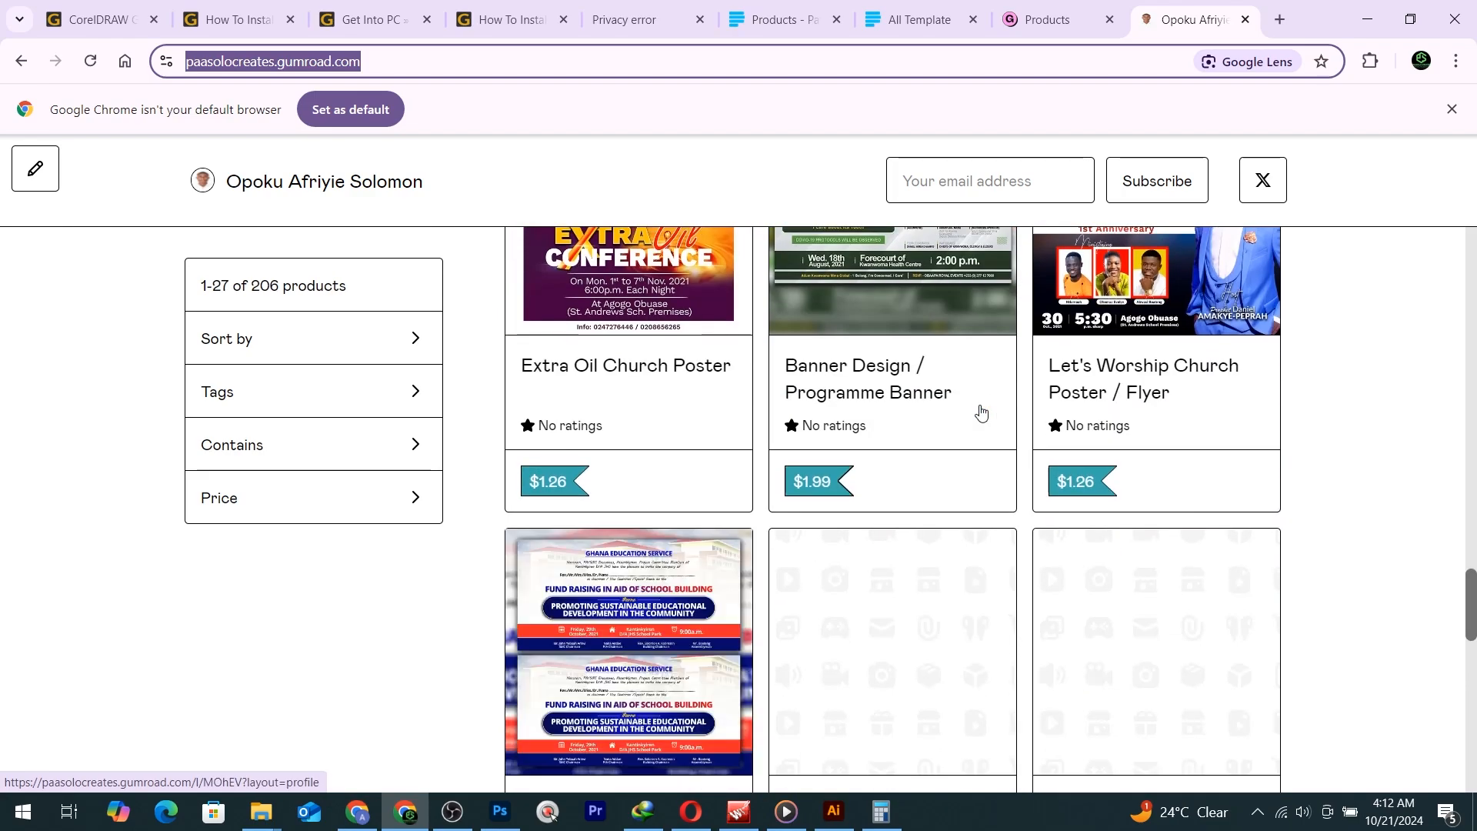
pyautogui.scroll(3, 981, 413)
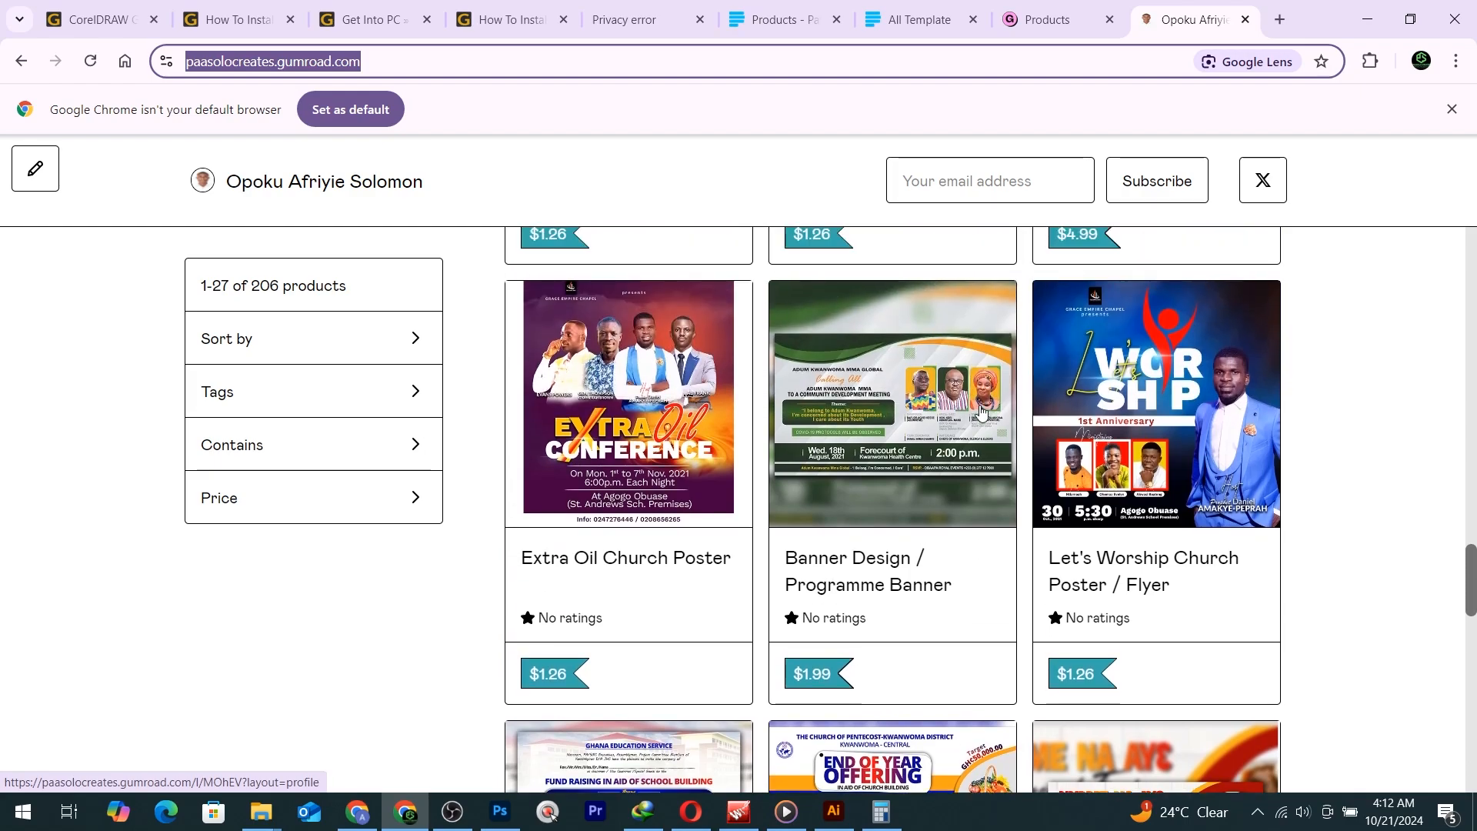
pyautogui.scroll(-15, 981, 413)
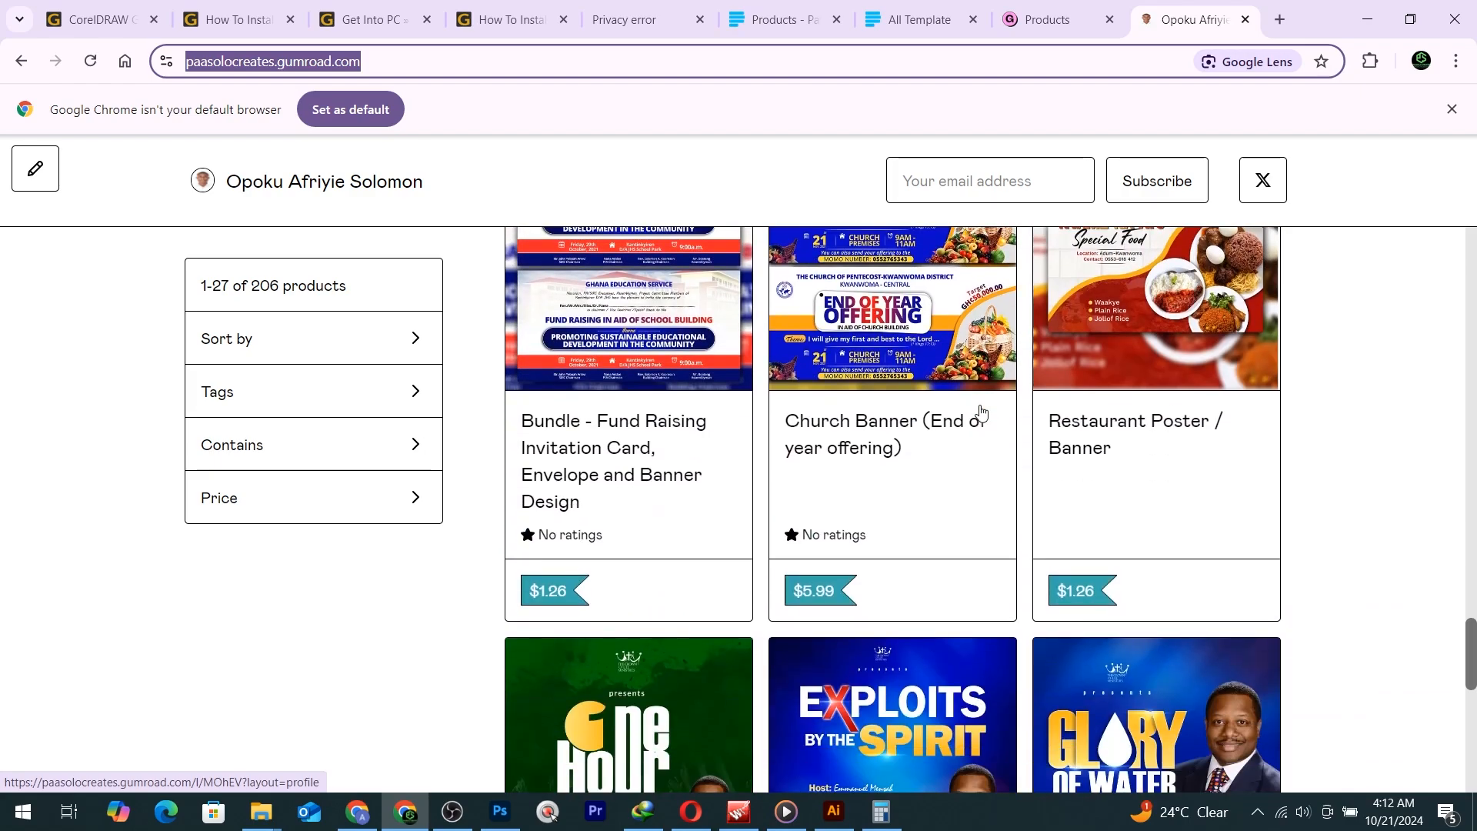
pyautogui.scroll(-3, 981, 413)
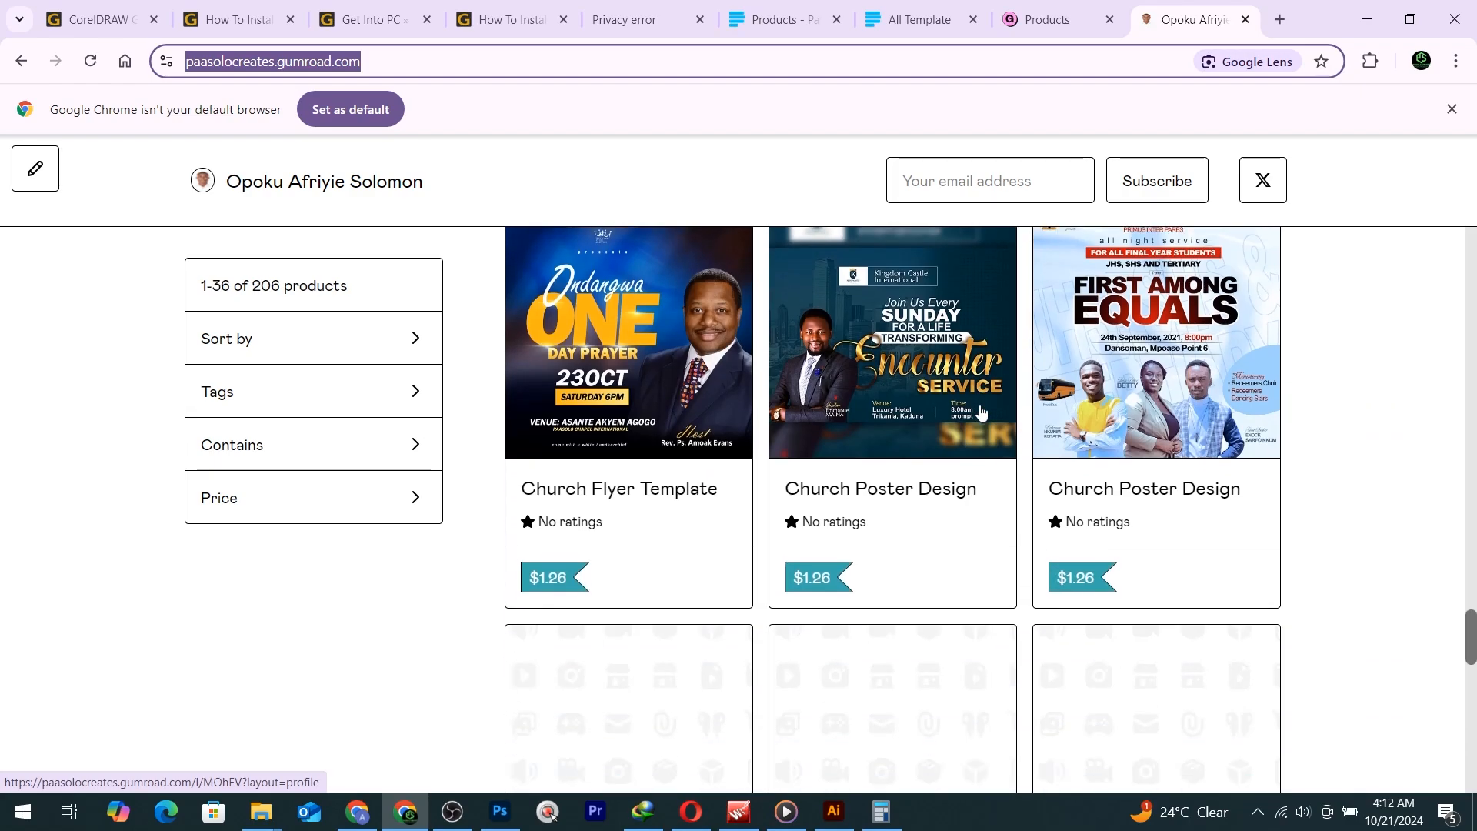
pyautogui.scroll(-2, 981, 413)
pyautogui.scroll(-12, 981, 413)
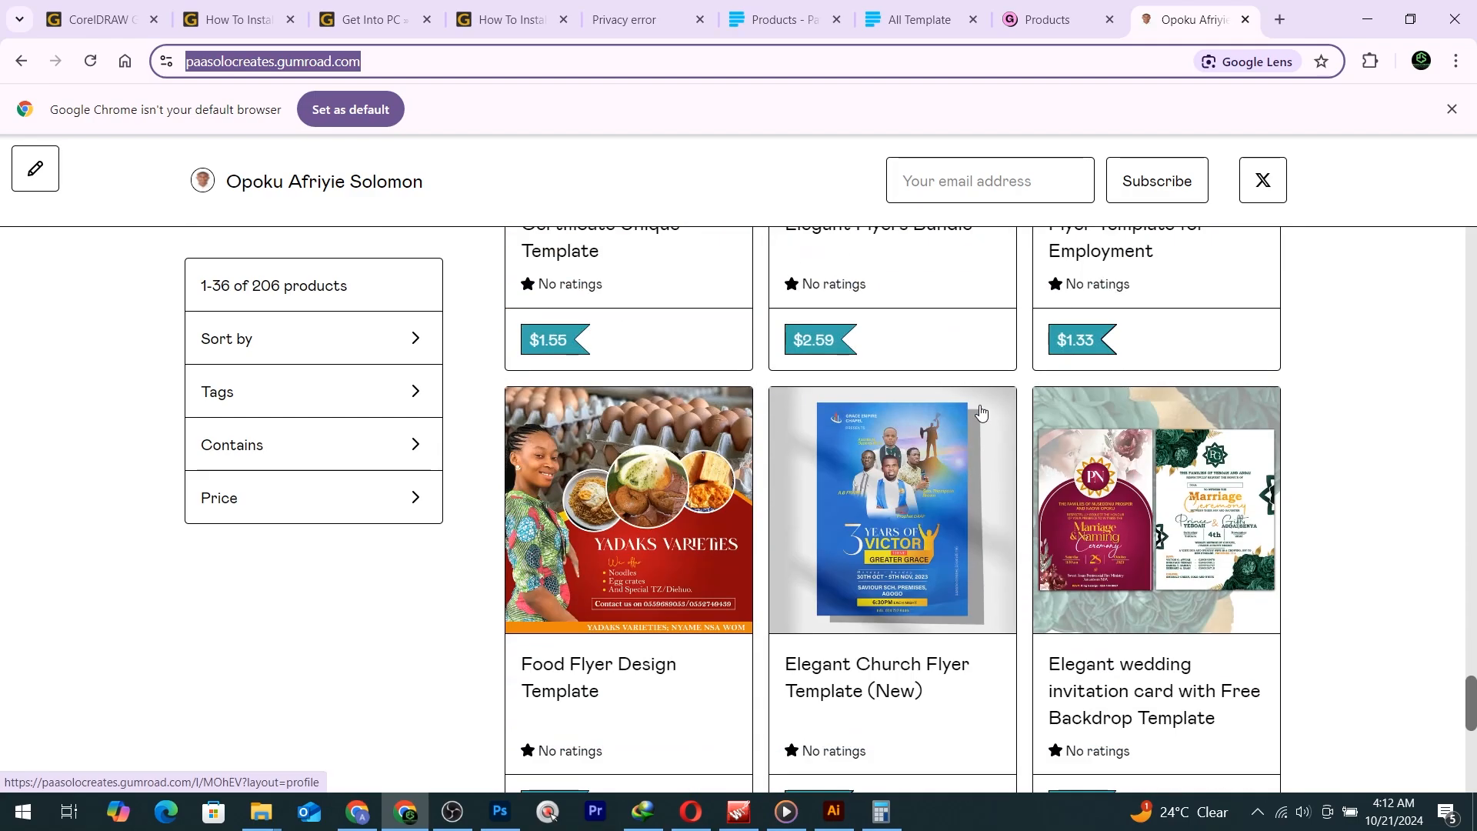
pyautogui.scroll(3, 981, 413)
pyautogui.scroll(-3, 981, 413)
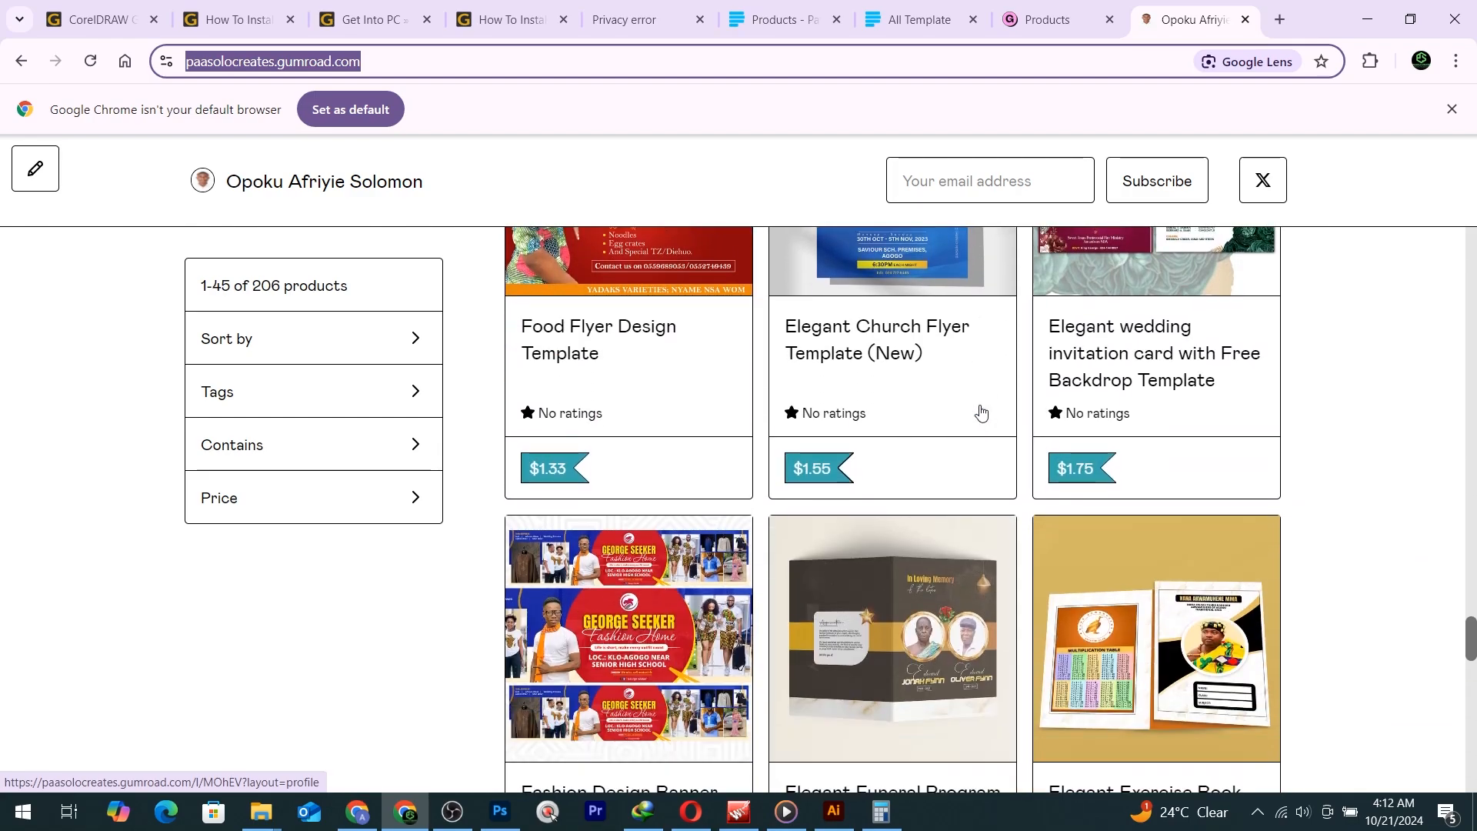
pyautogui.scroll(2, 981, 413)
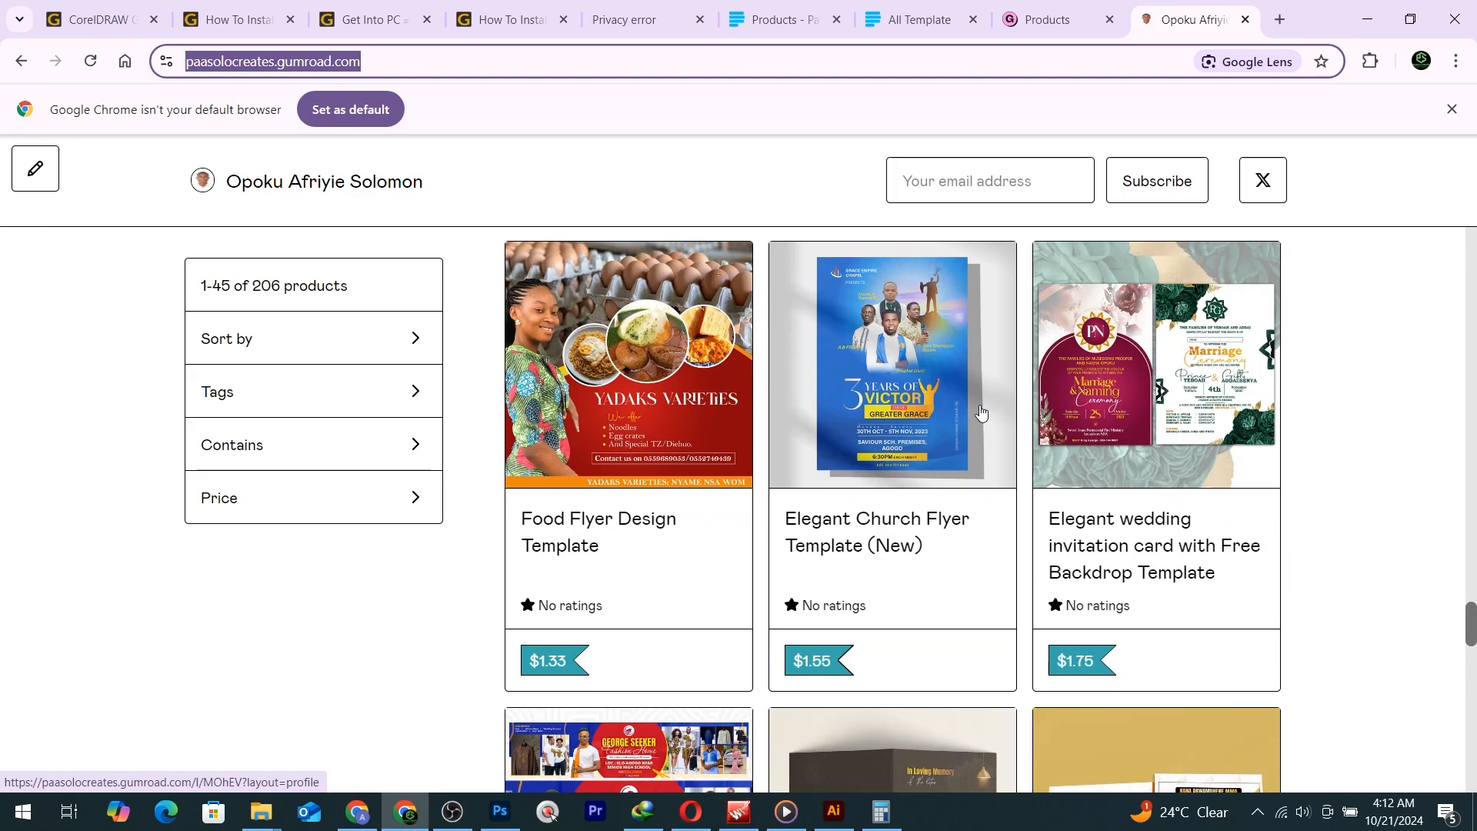
pyautogui.scroll(-3, 981, 413)
pyautogui.scroll(-3, 981, 413)
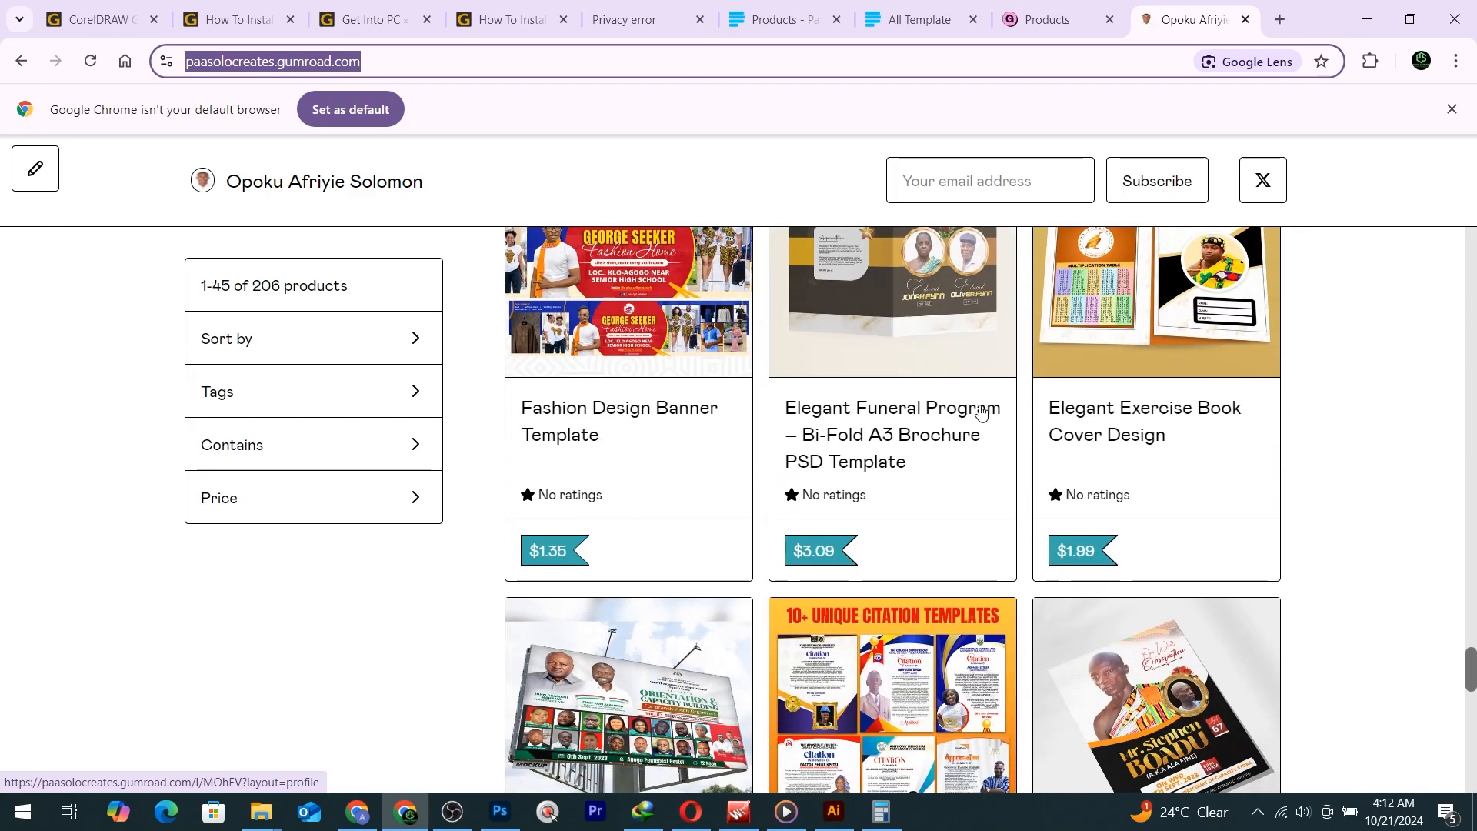
pyautogui.scroll(-3, 979, 412)
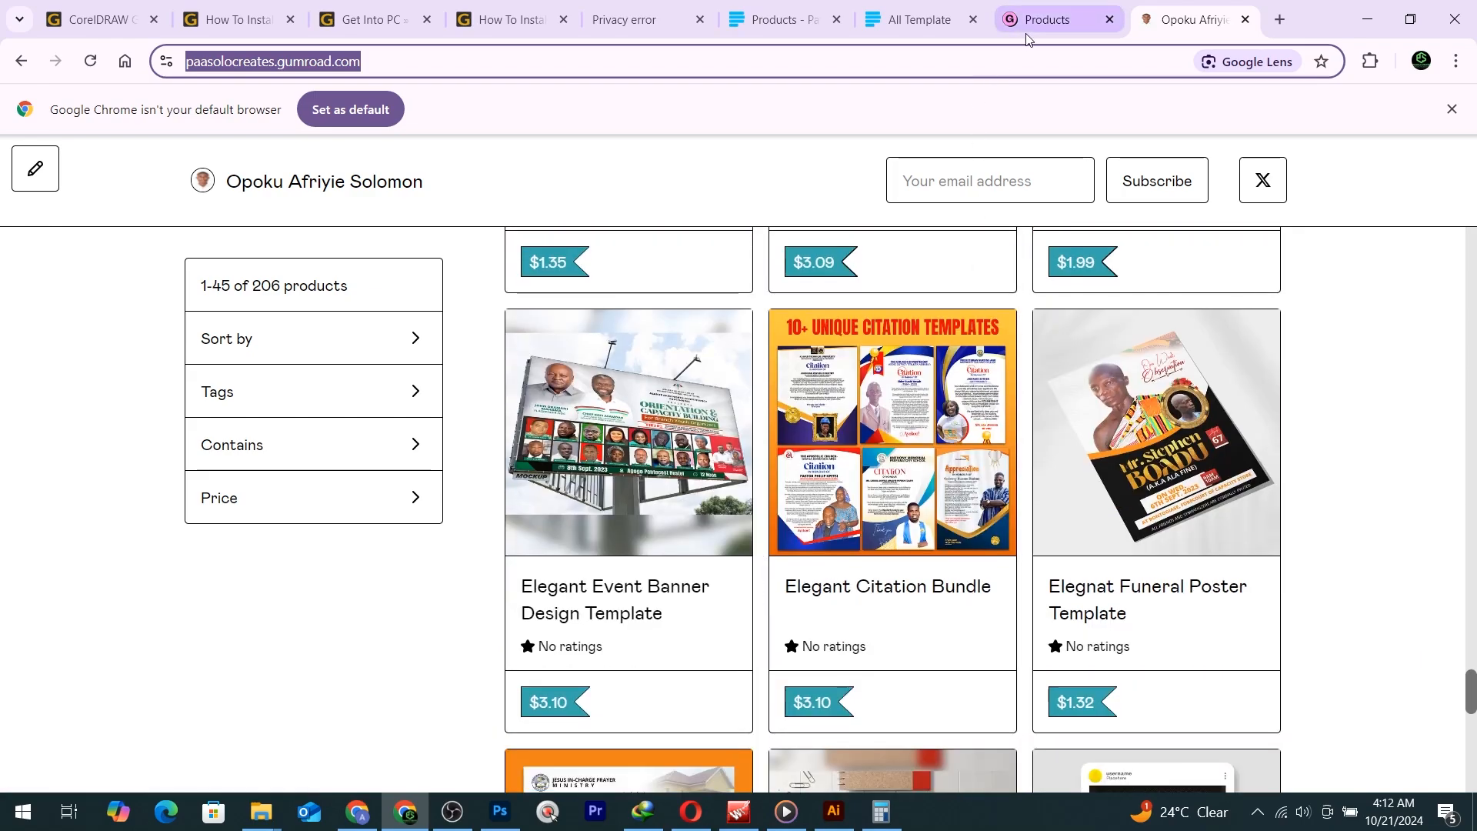
pyautogui.click(888, 21)
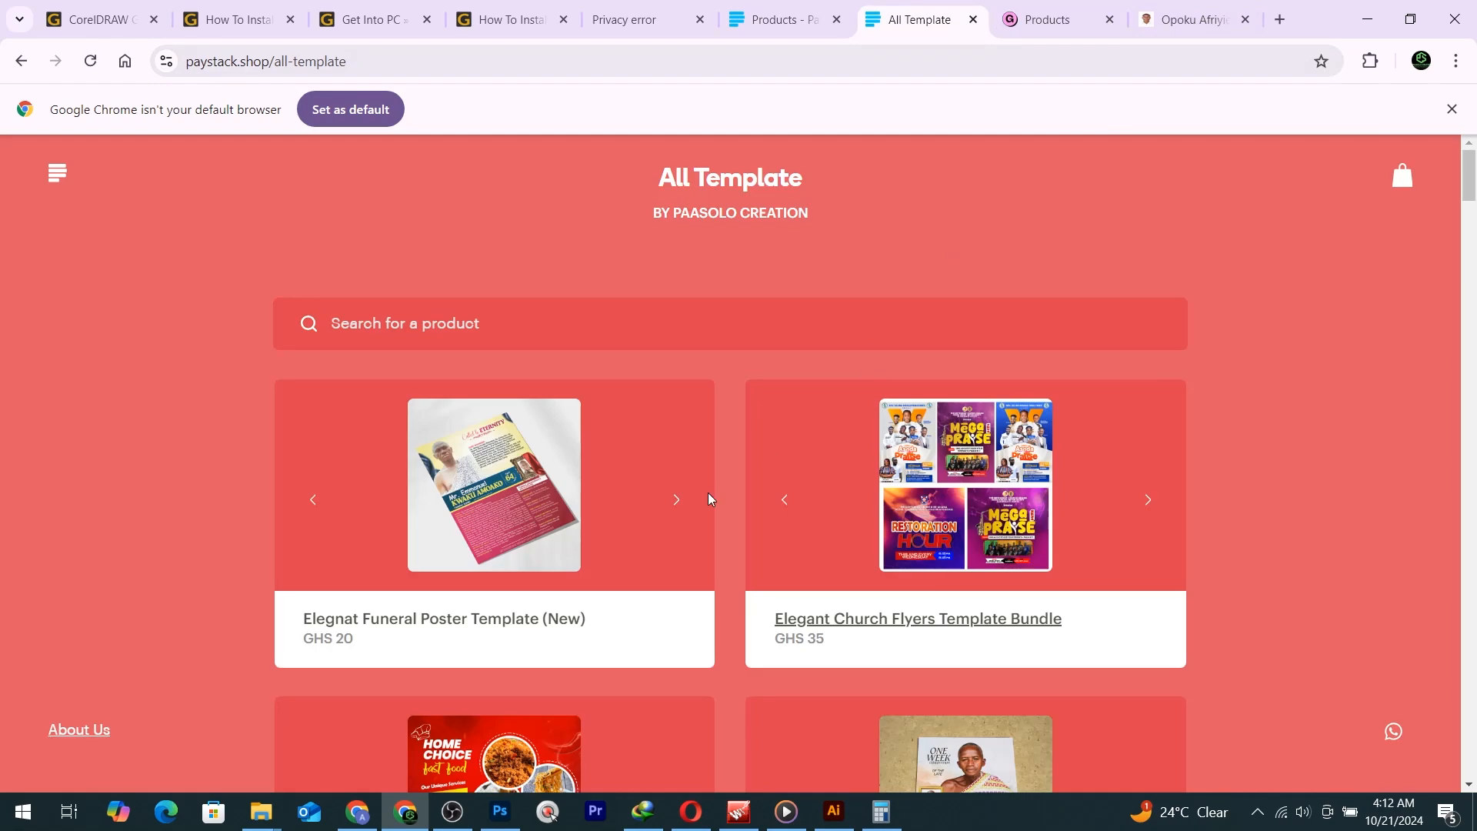
pyautogui.click(500, 811)
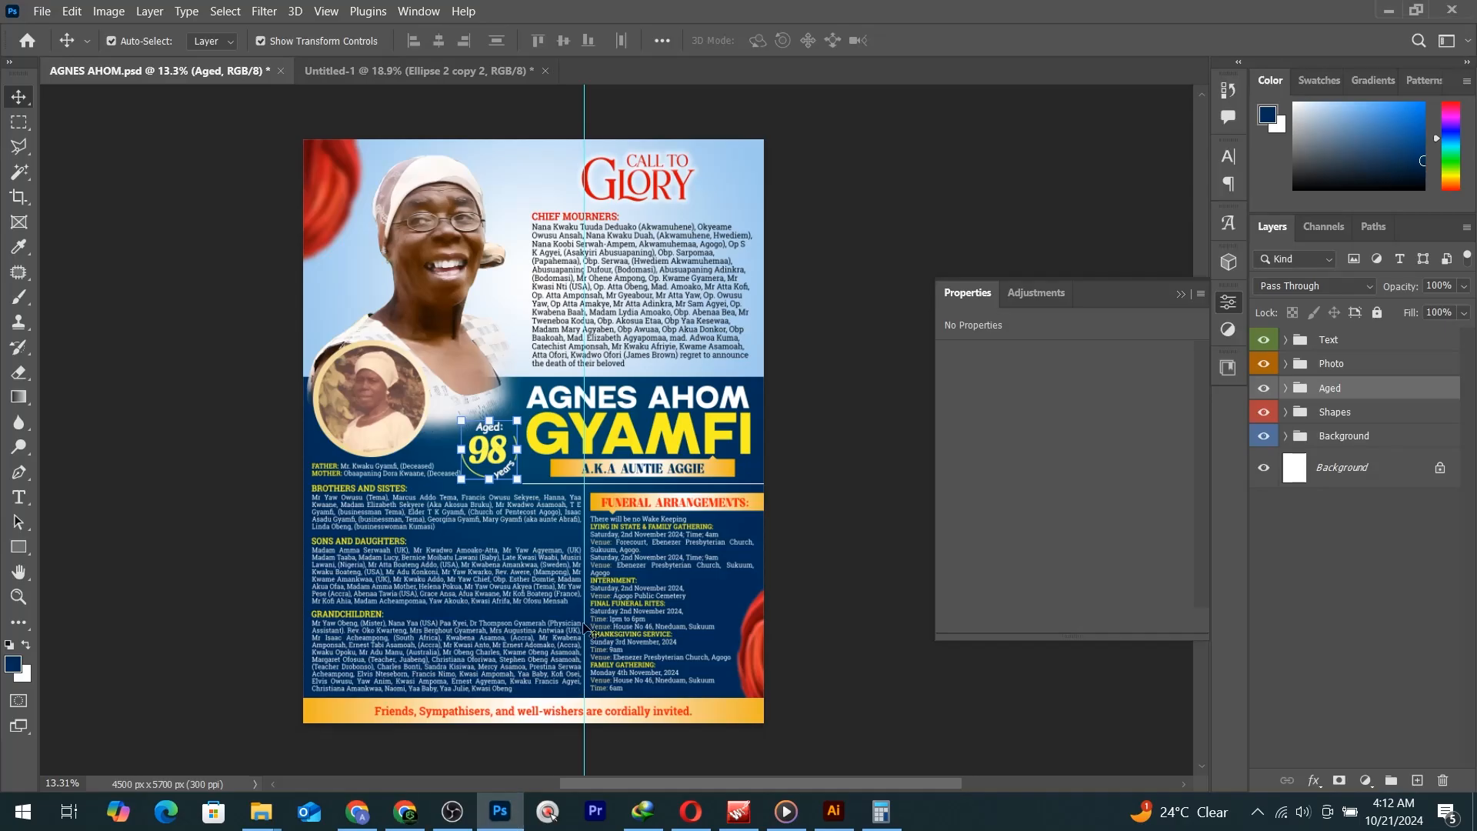
pyautogui.click(375, 72)
pyautogui.scroll(-1, 600, 594)
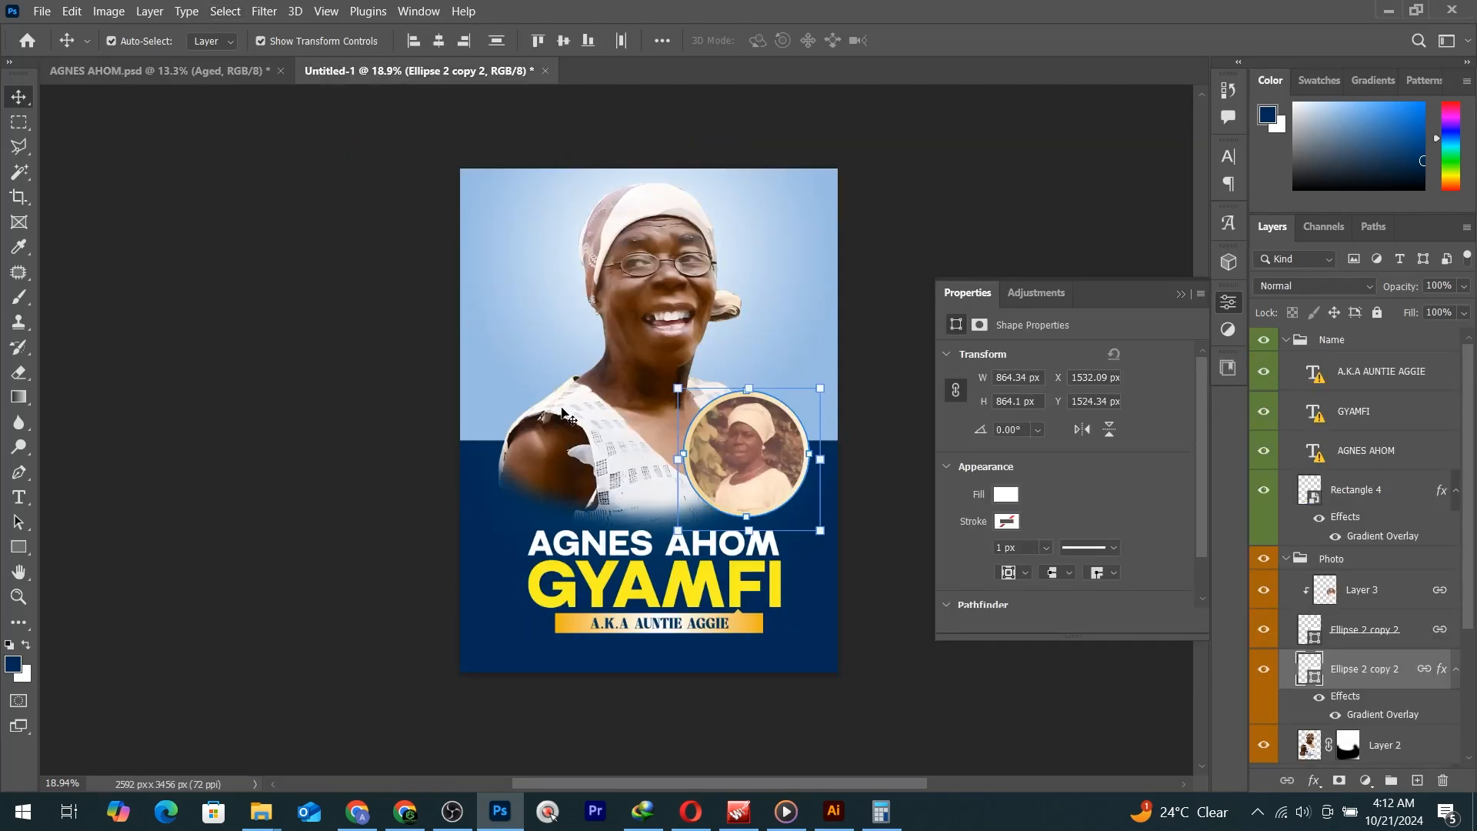
pyautogui.click(243, 80)
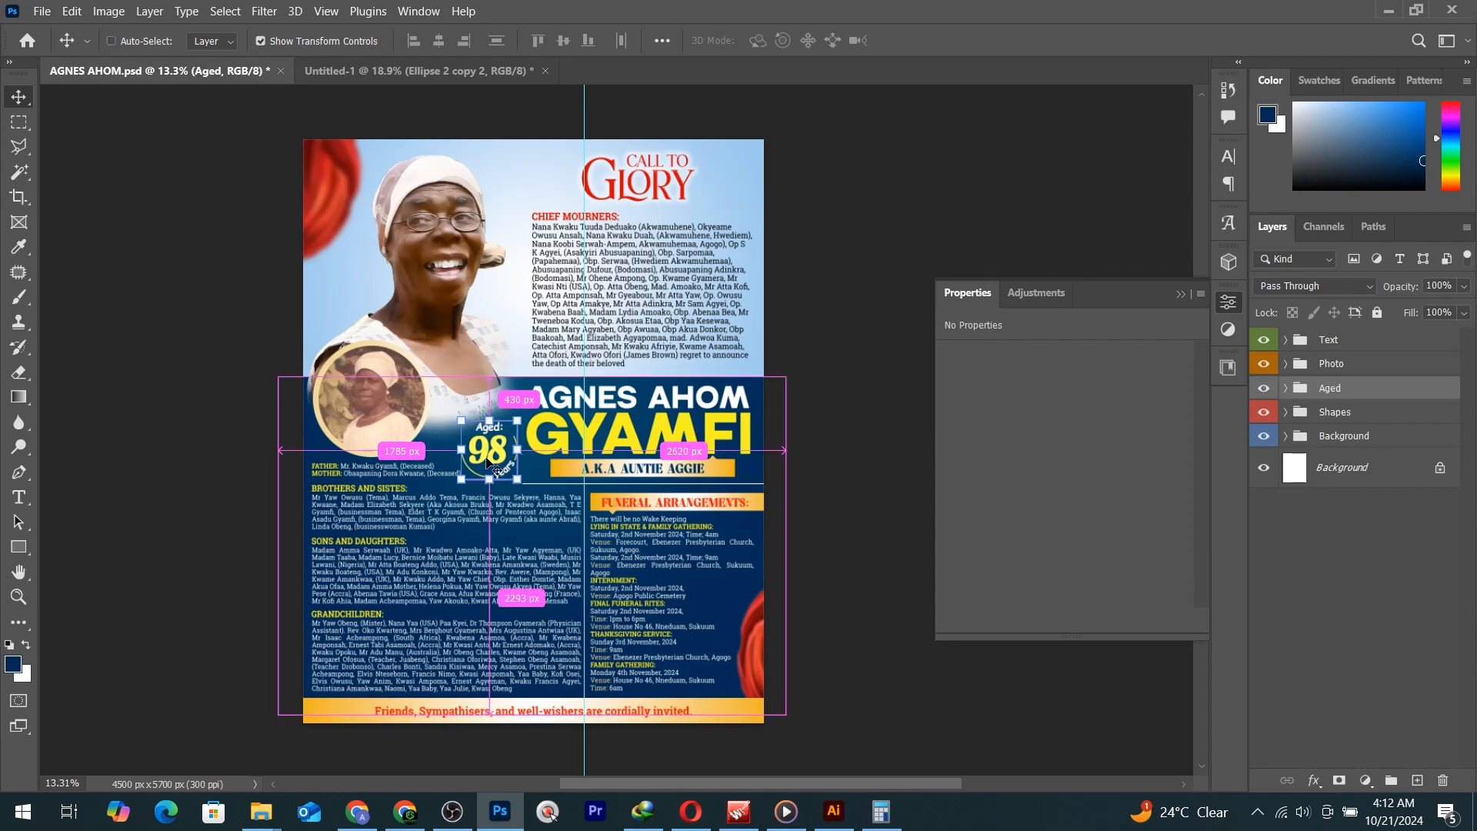
pyautogui.moveTo(482, 450); pyautogui.dragTo(675, 504)
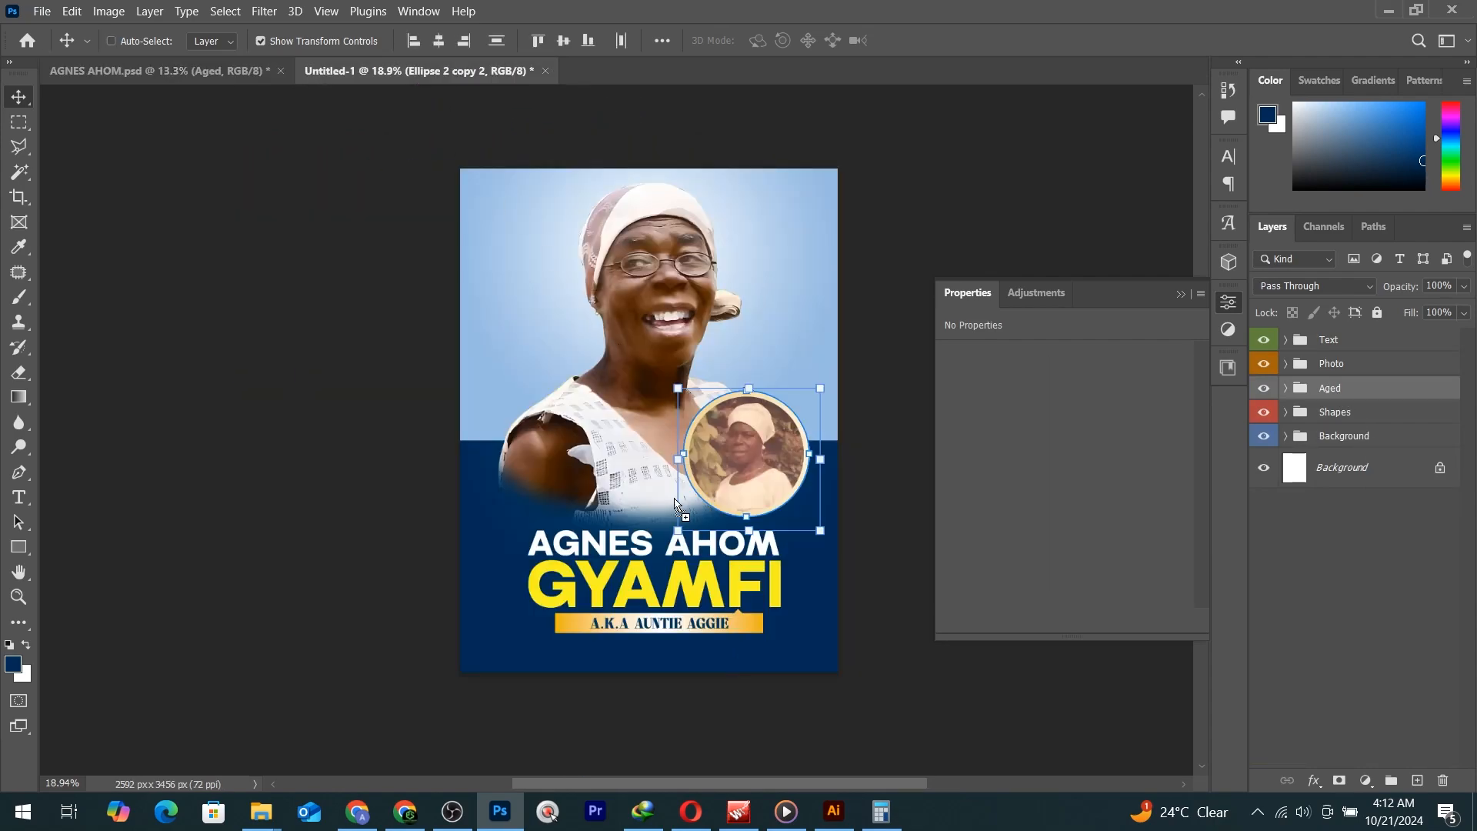
pyautogui.moveTo(527, 517); pyautogui.dragTo(527, 515)
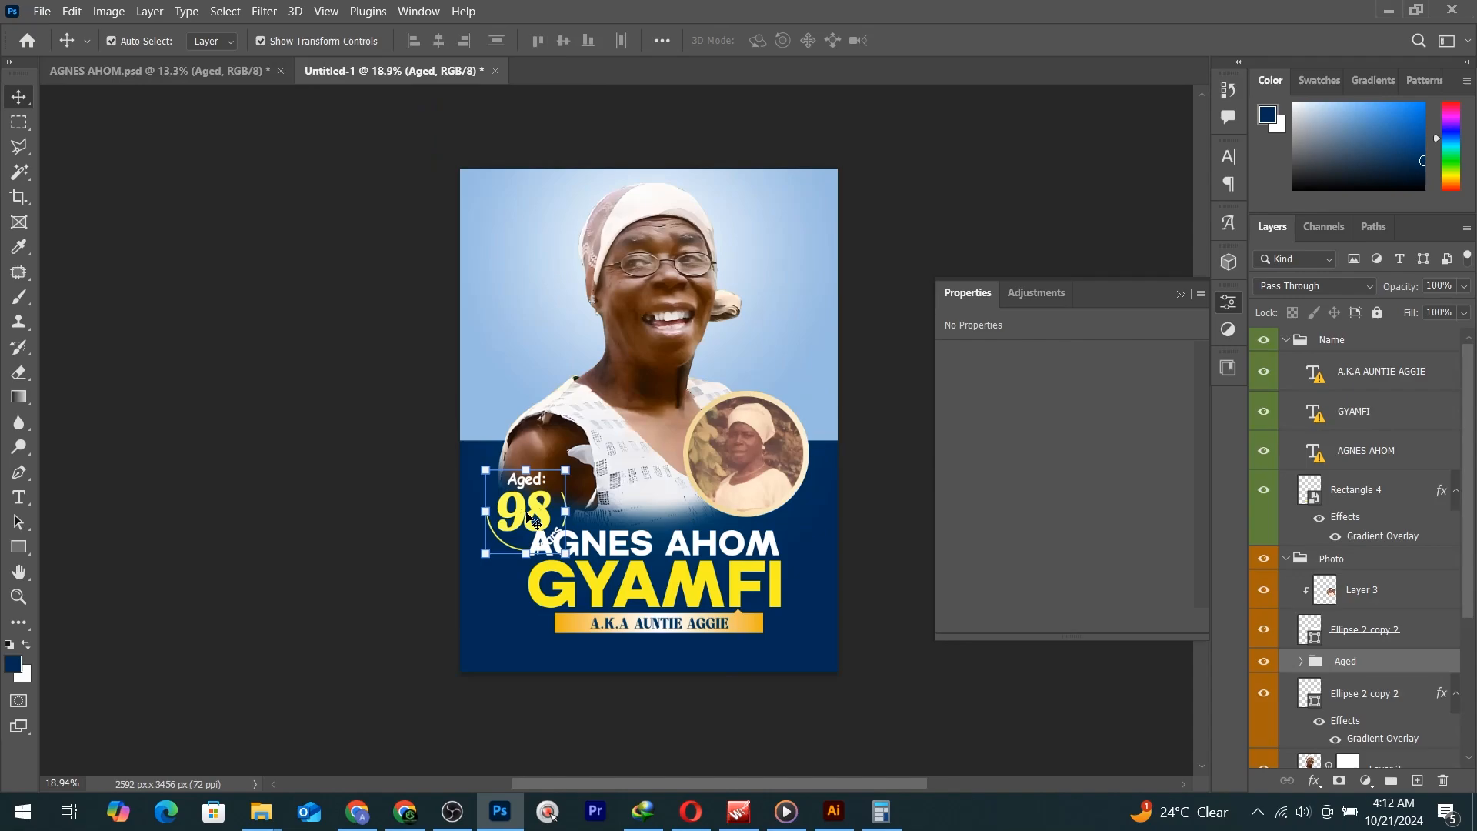
pyautogui.scroll(3, 527, 514)
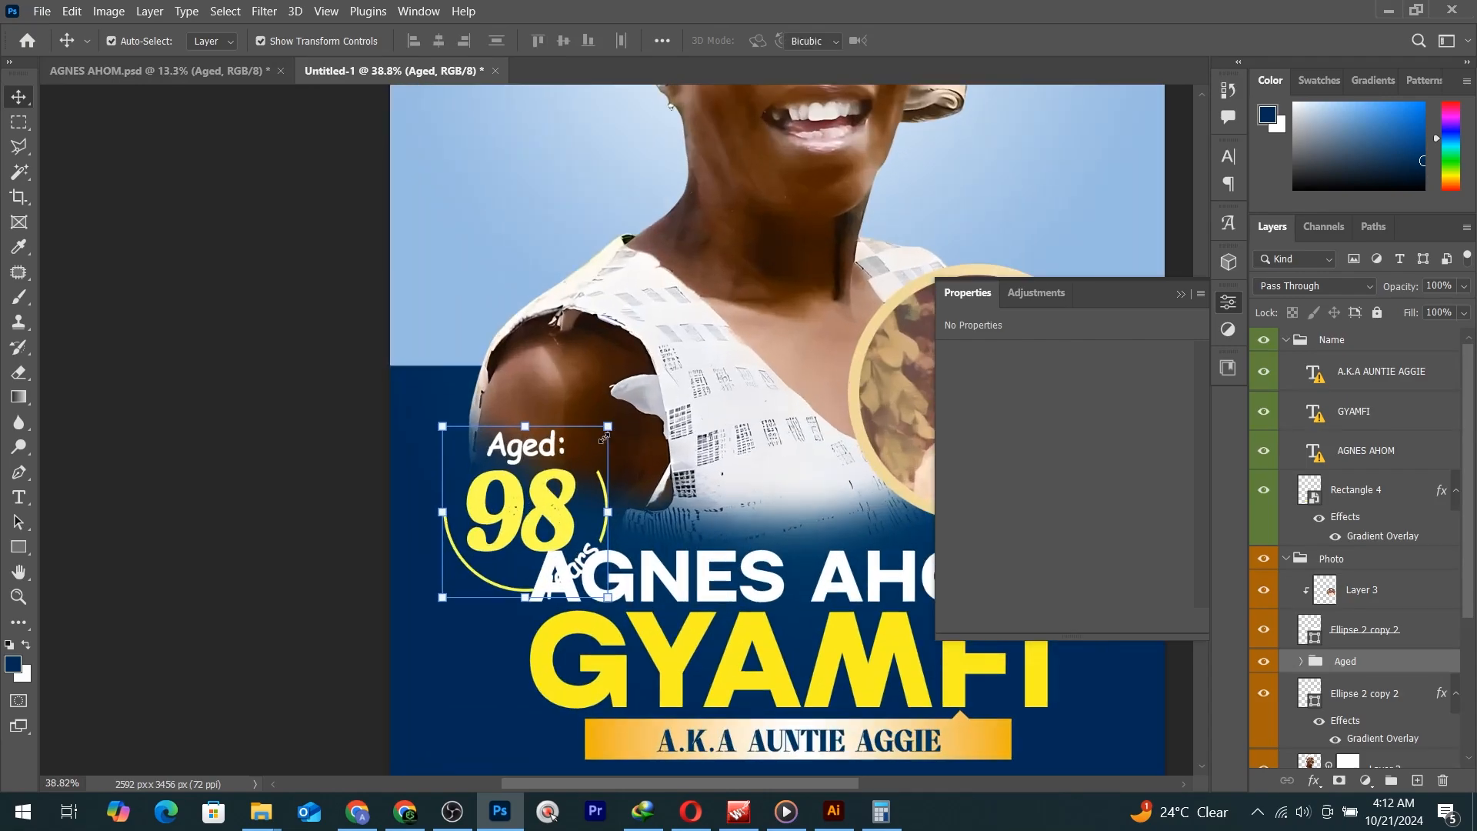
pyautogui.moveTo(604, 438); pyautogui.dragTo(569, 476)
pyautogui.moveTo(464, 516); pyautogui.dragTo(469, 458)
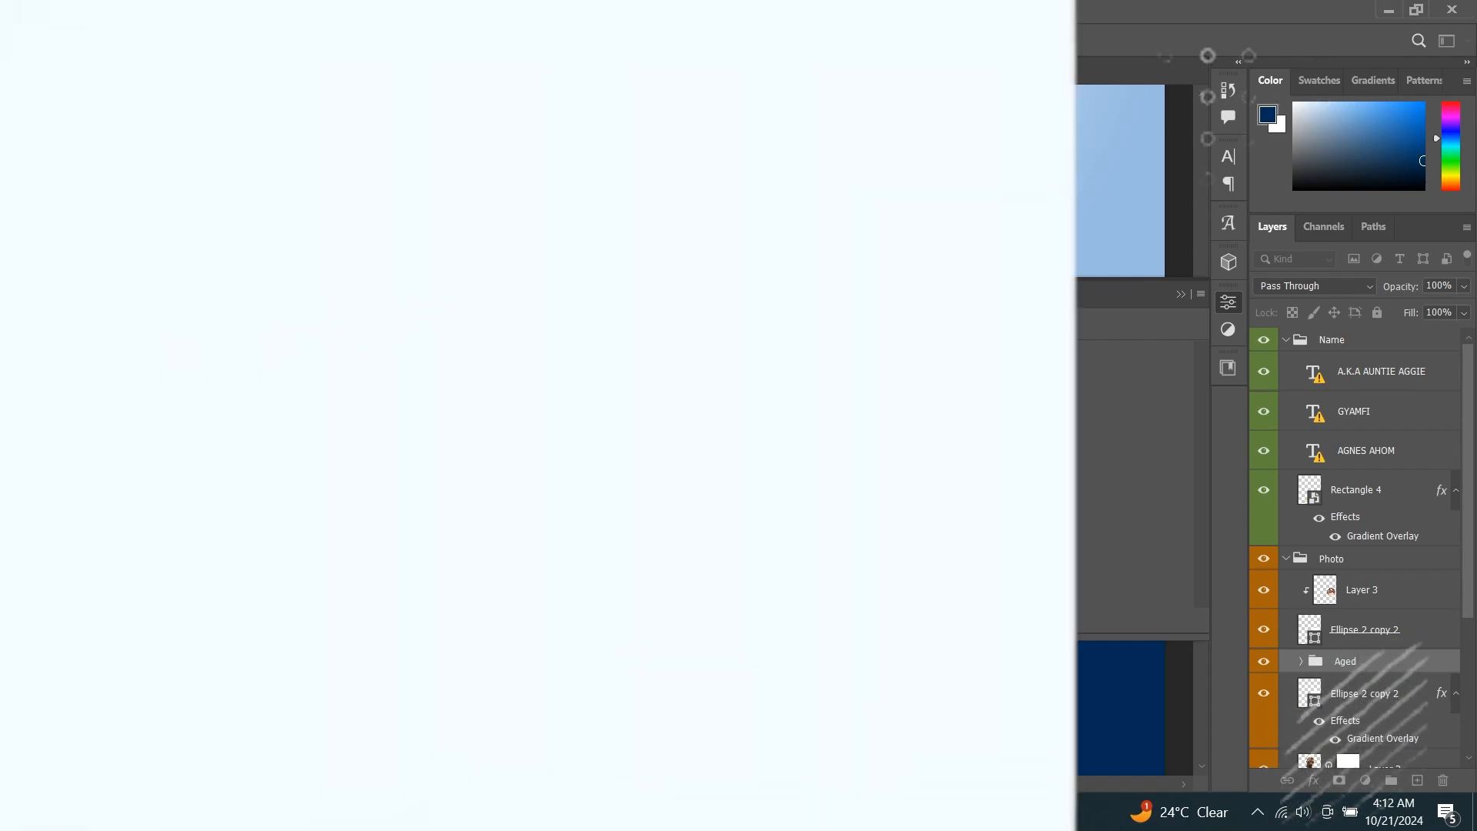
# Paint black at 100% on Layer 2's mask to fade the photo around the Aged 98 badge.
pyautogui.hotkey('ctrl', '0')
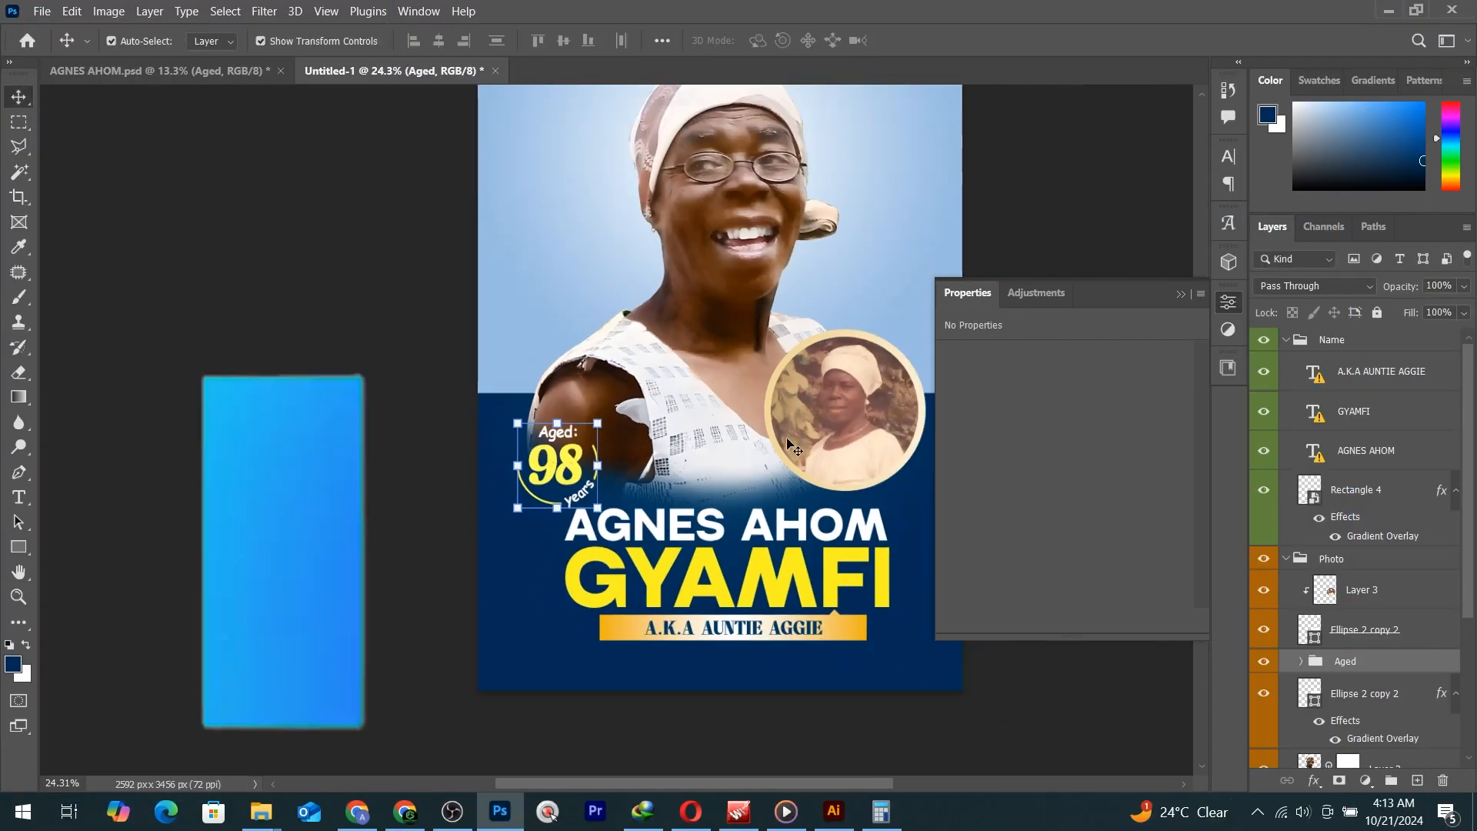
pyautogui.click(1352, 750)
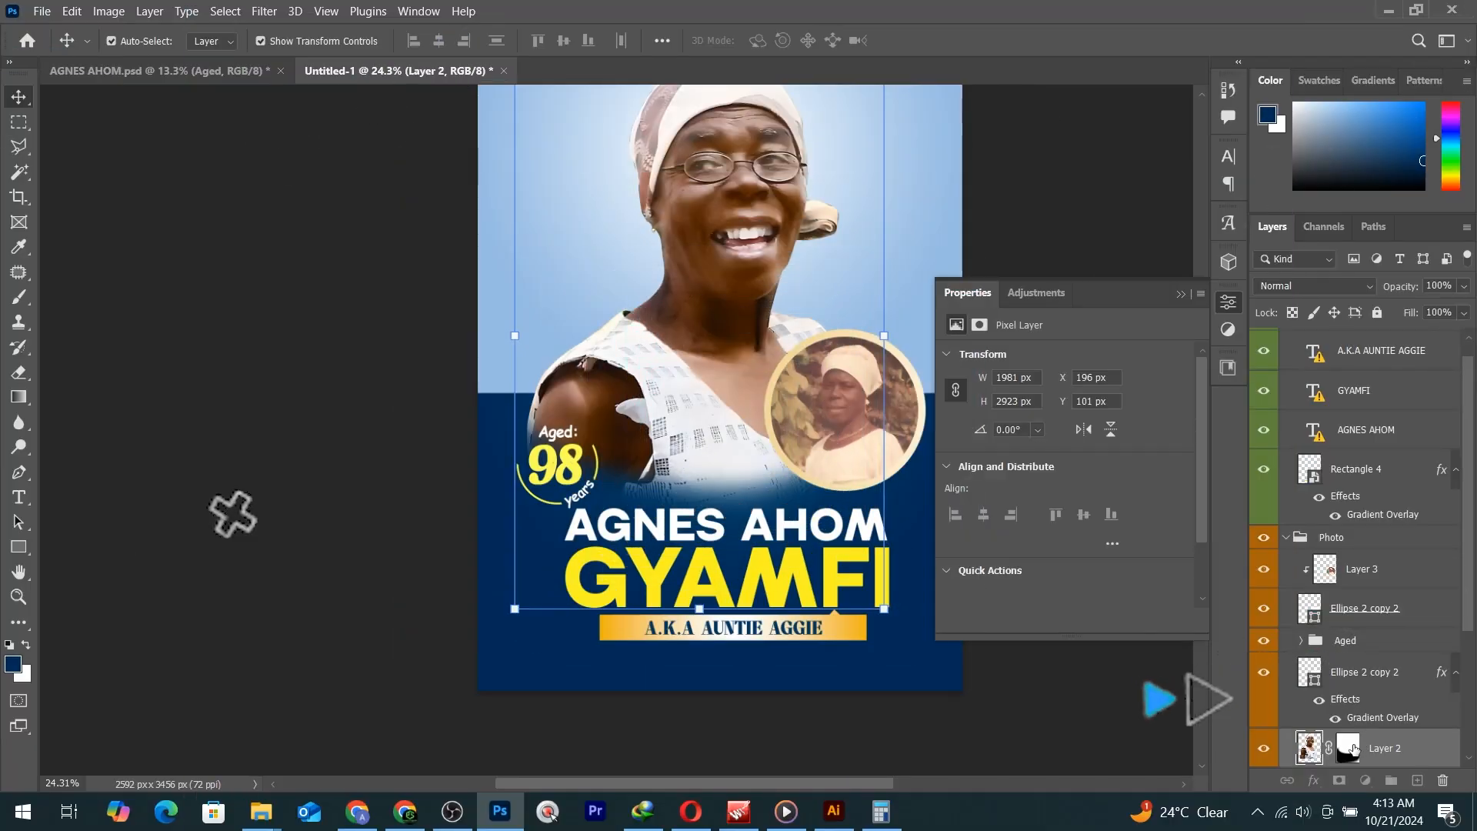
pyautogui.click(1348, 748)
pyautogui.press('b')
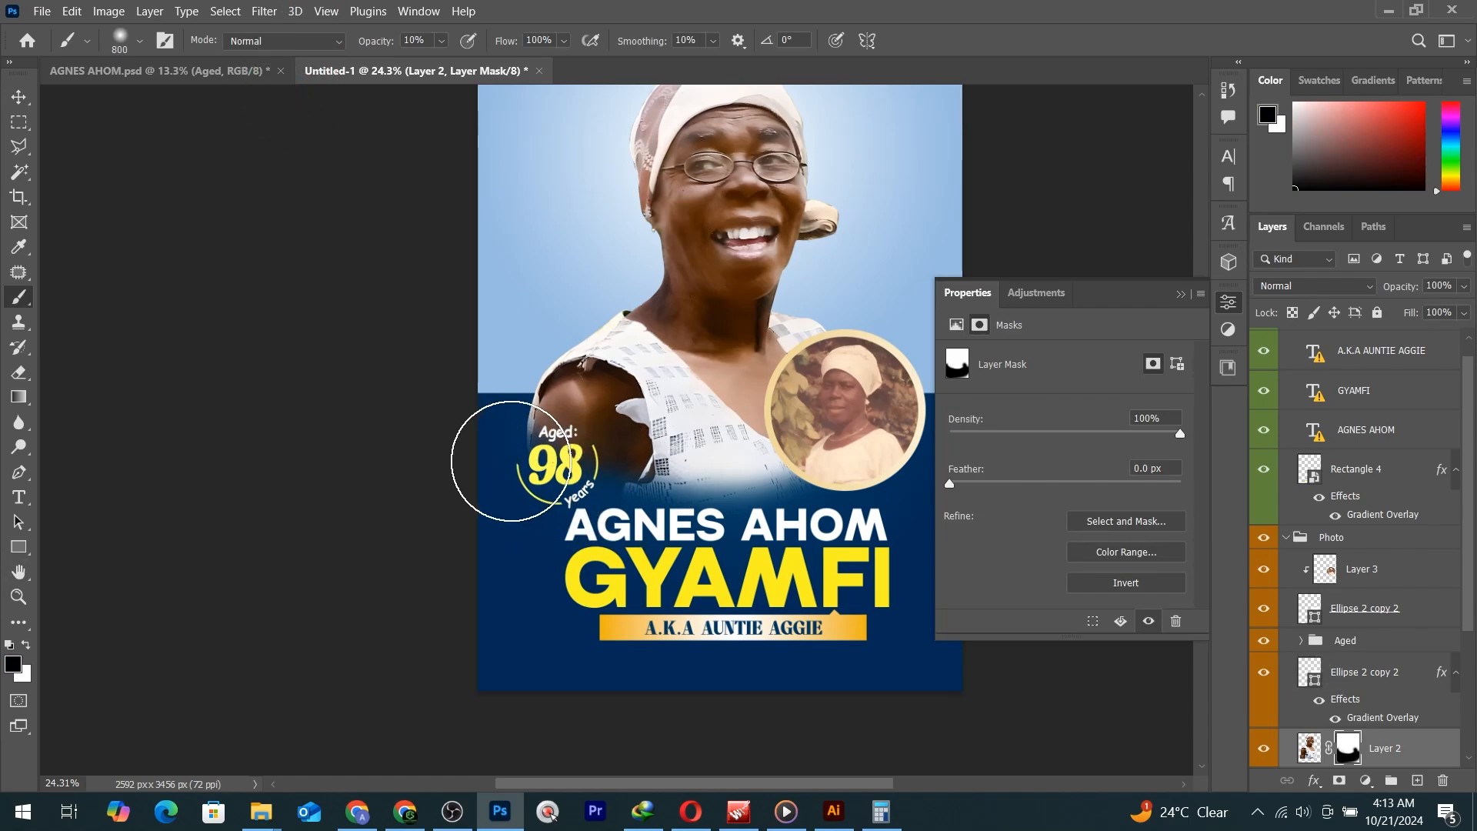
pyautogui.press('x')
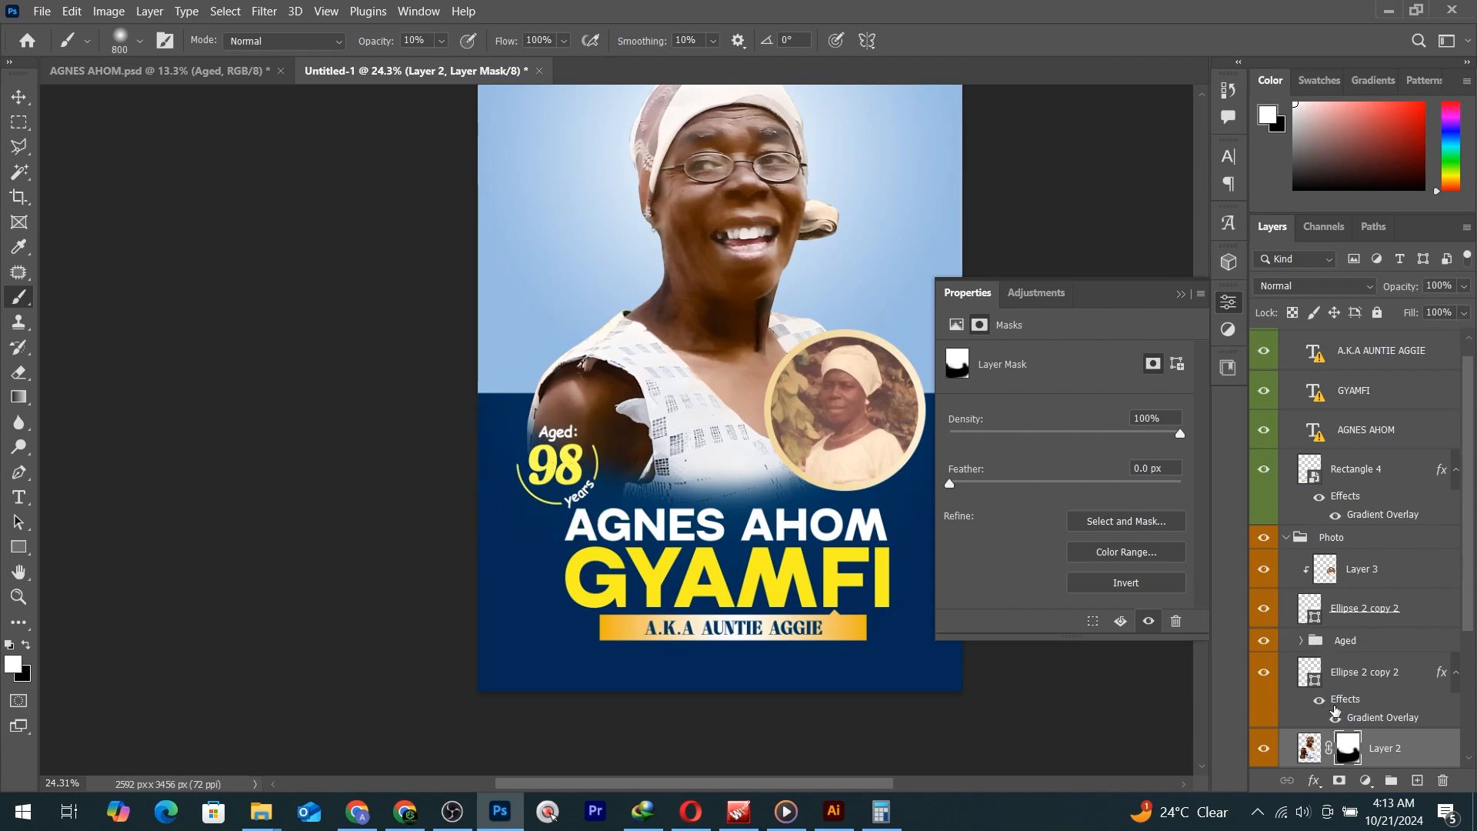
pyautogui.scroll(-2, 1335, 712)
pyautogui.press('x')
pyautogui.press('0')
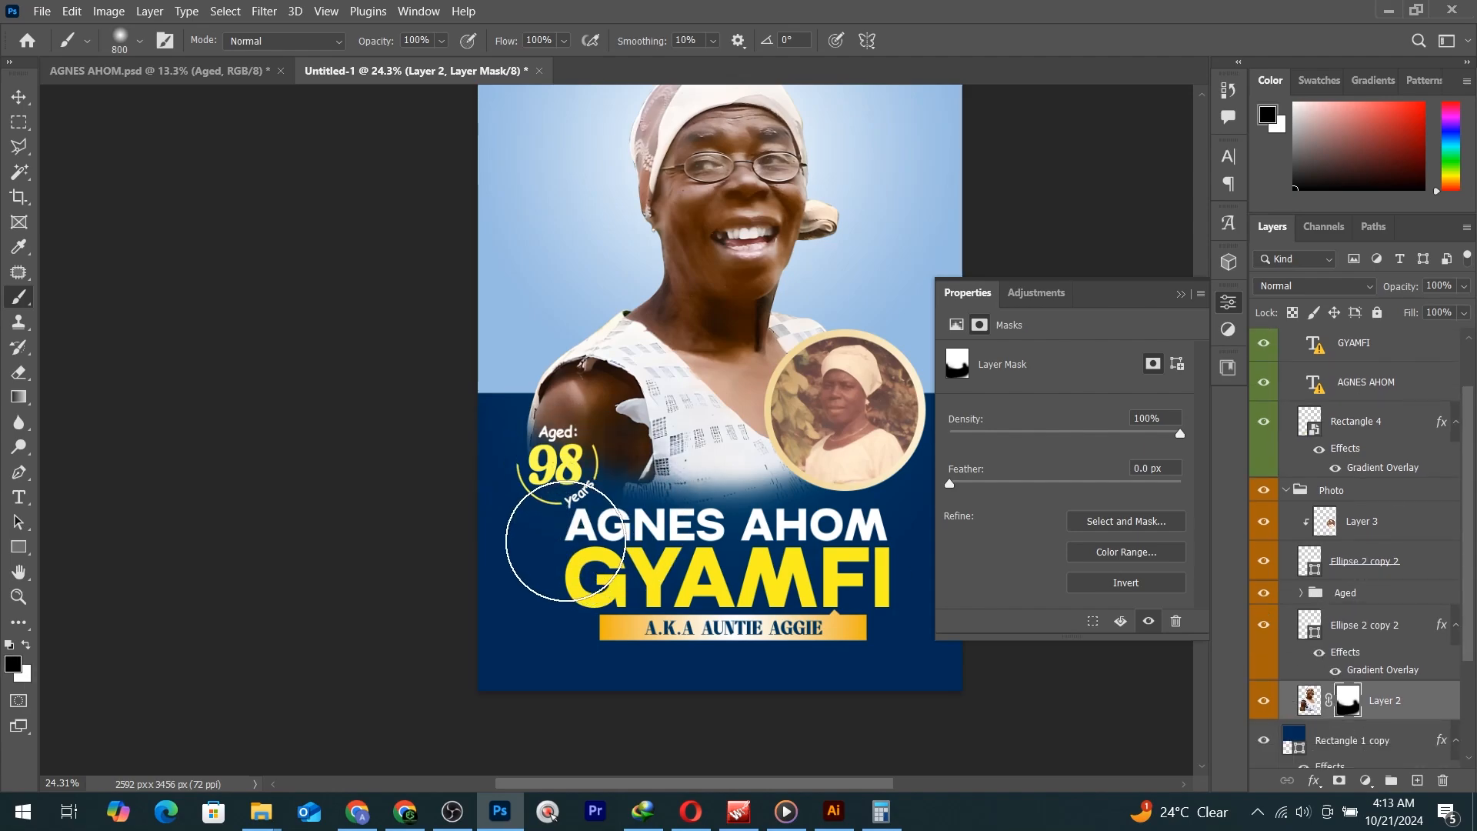
pyautogui.press('[')
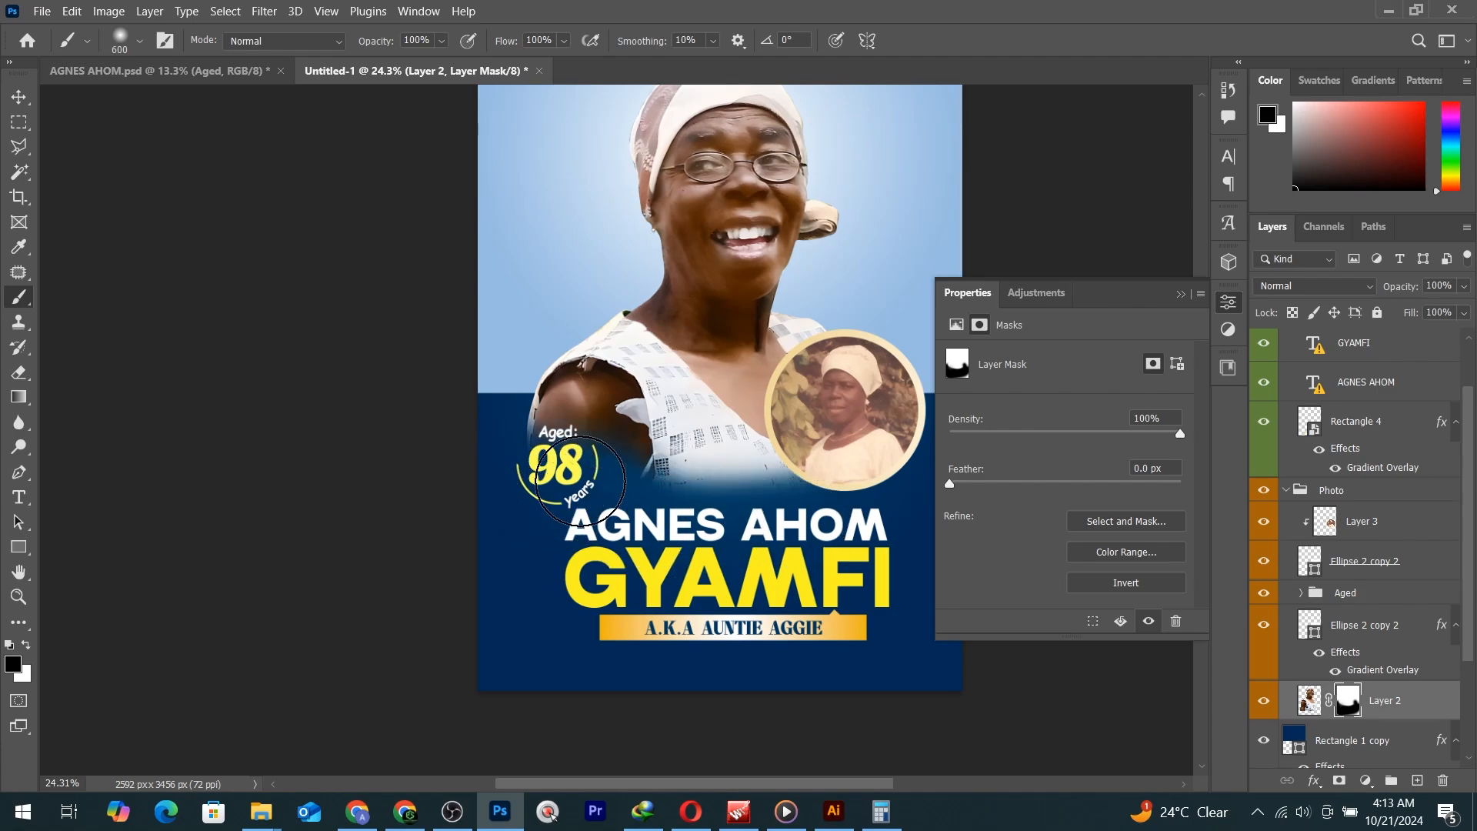
pyautogui.press('v')
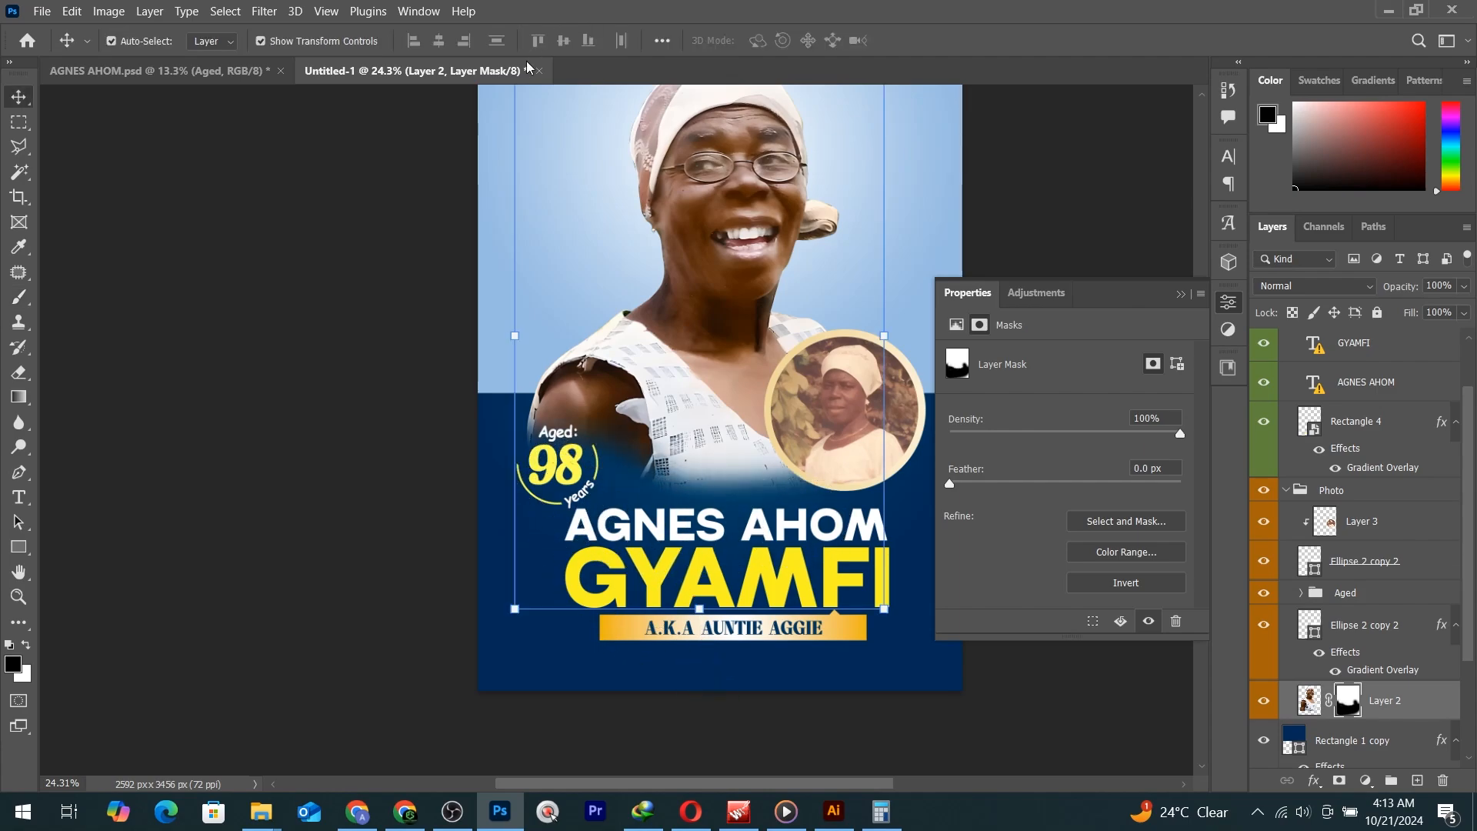
pyautogui.click(201, 72)
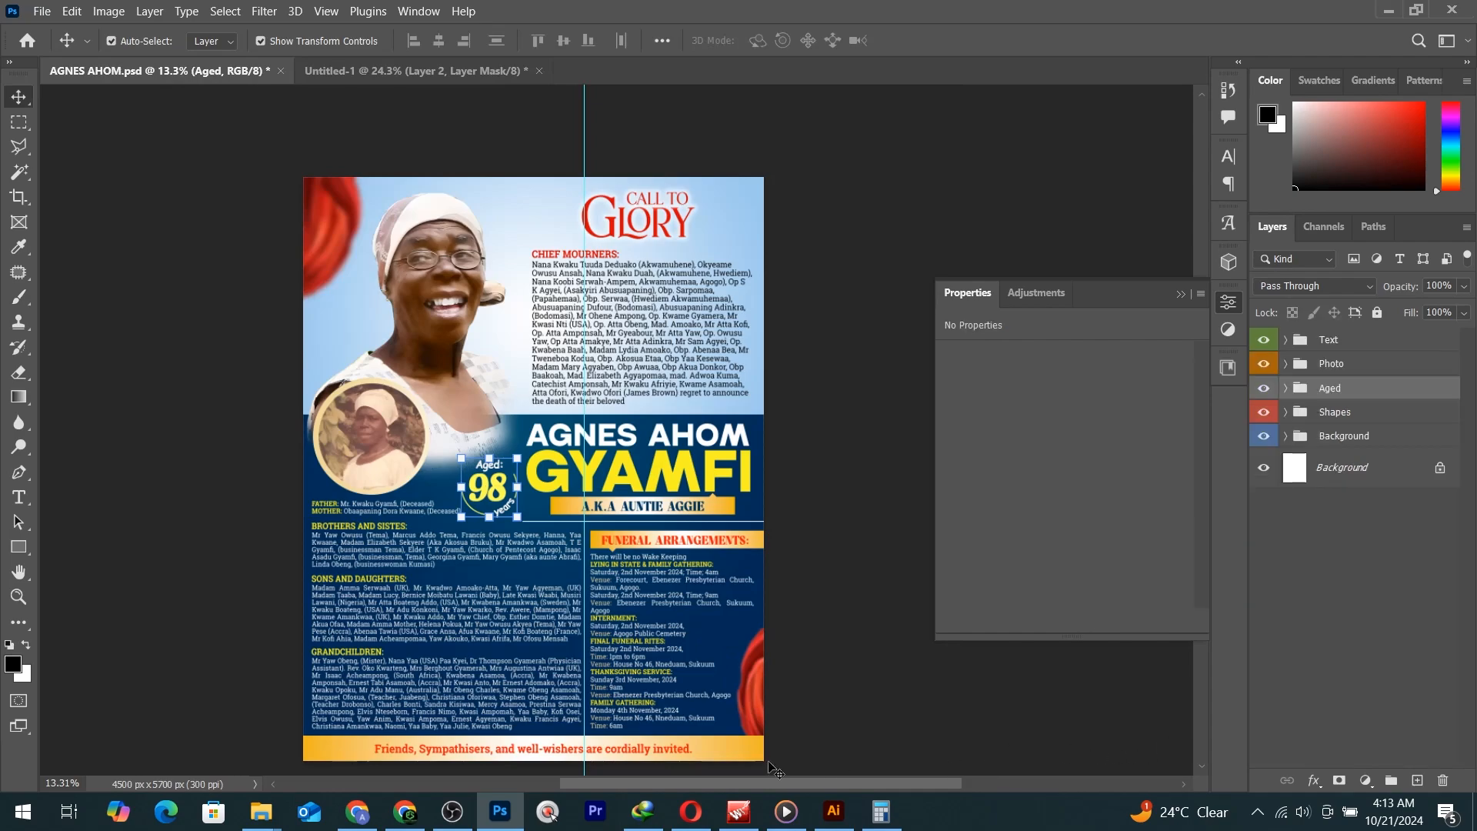
# Copy the gold invitation footer bar and text into Untitled-1, scaled to about 61%, along the bottom.
pyautogui.click(715, 755)
pyautogui.keyDown('shift'); pyautogui.click(648, 751); pyautogui.keyUp('shift')
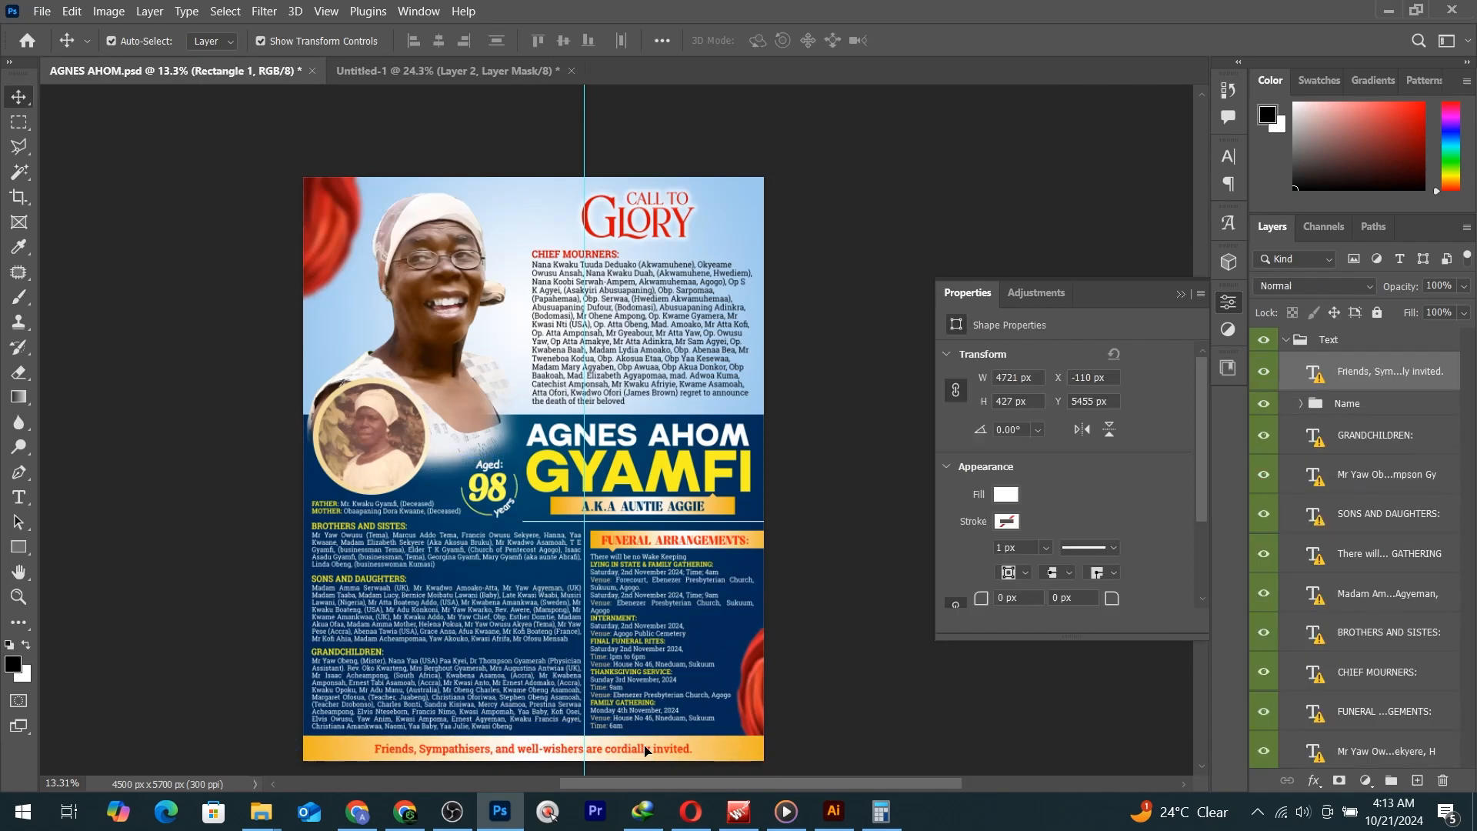
pyautogui.moveTo(677, 591); pyautogui.dragTo(717, 657)
pyautogui.moveTo(743, 719); pyautogui.dragTo(758, 591)
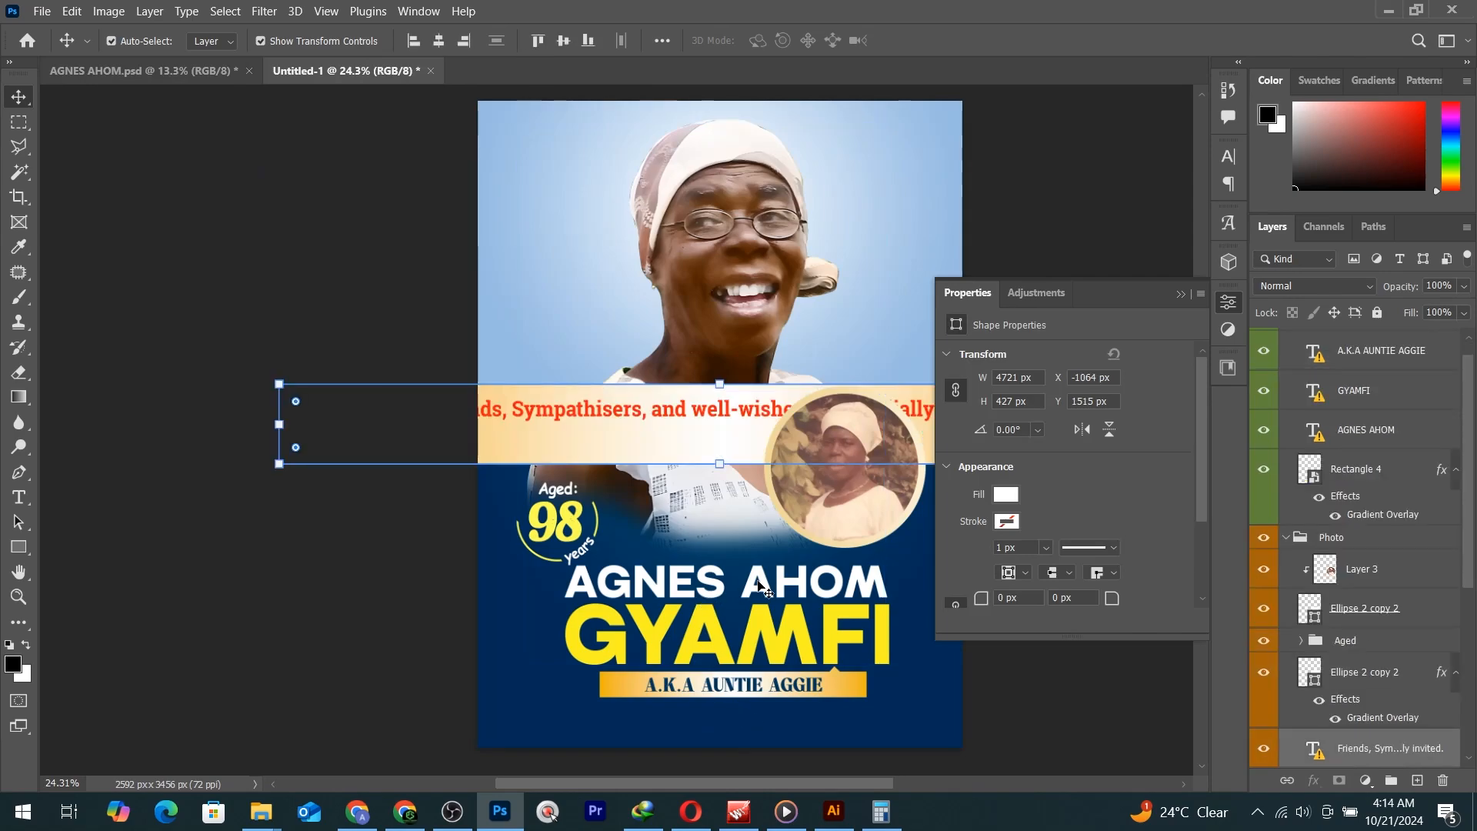
pyautogui.click(726, 385)
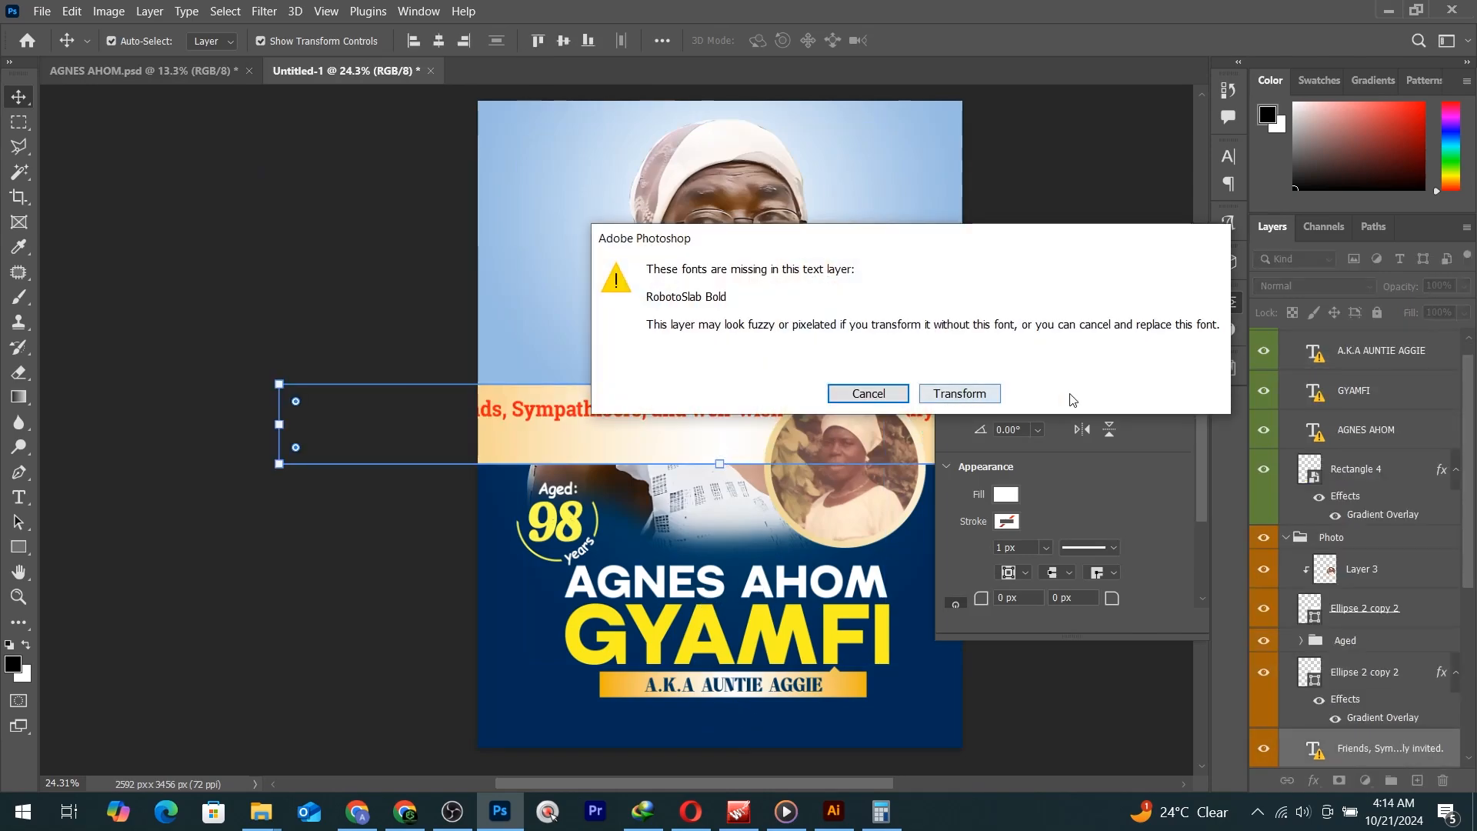
pyautogui.click(933, 394)
pyautogui.moveTo(720, 384); pyautogui.dragTo(746, 745)
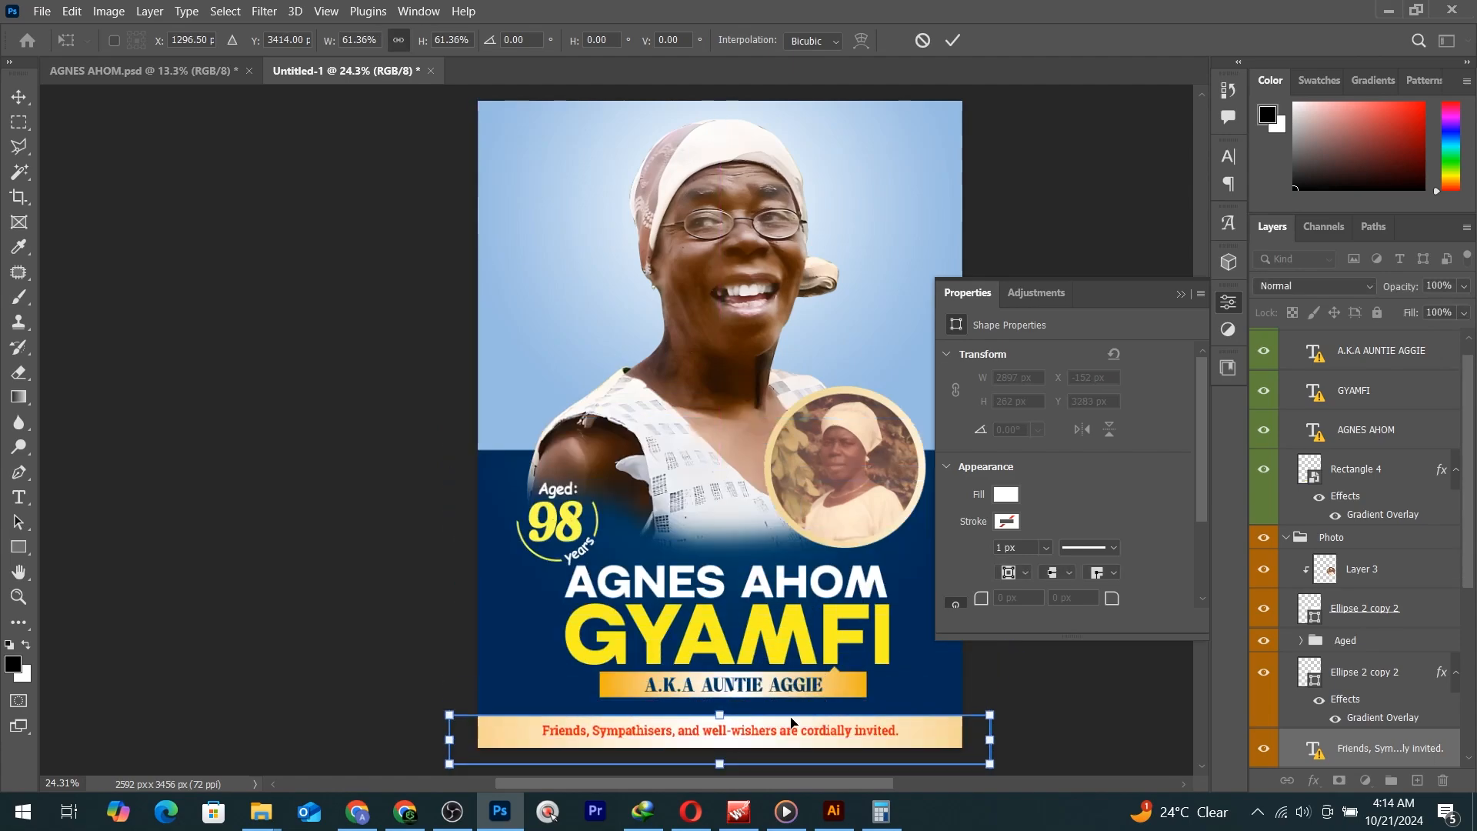
pyautogui.press('Return')
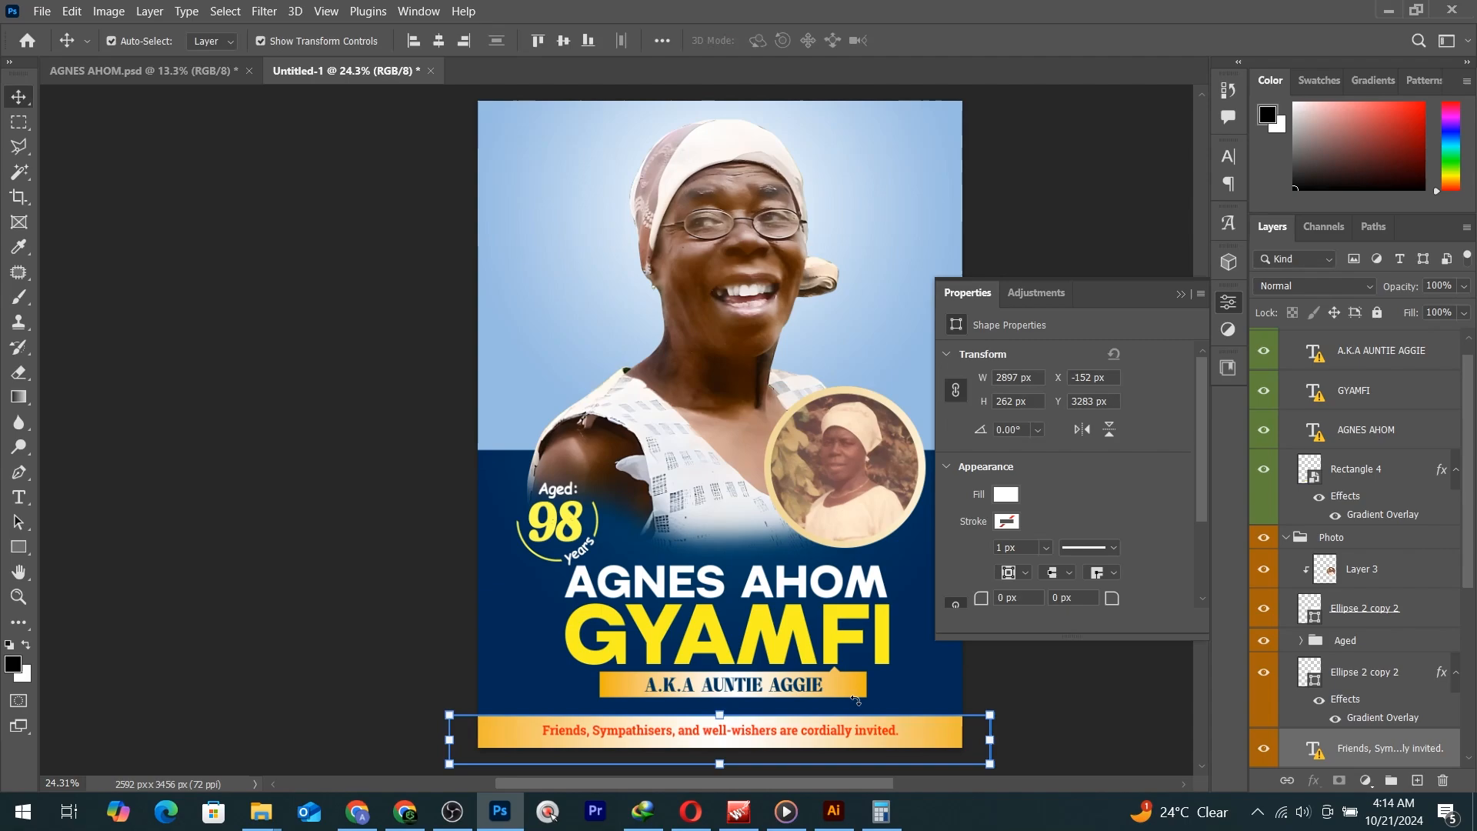
pyautogui.scroll(-1, 664, 601)
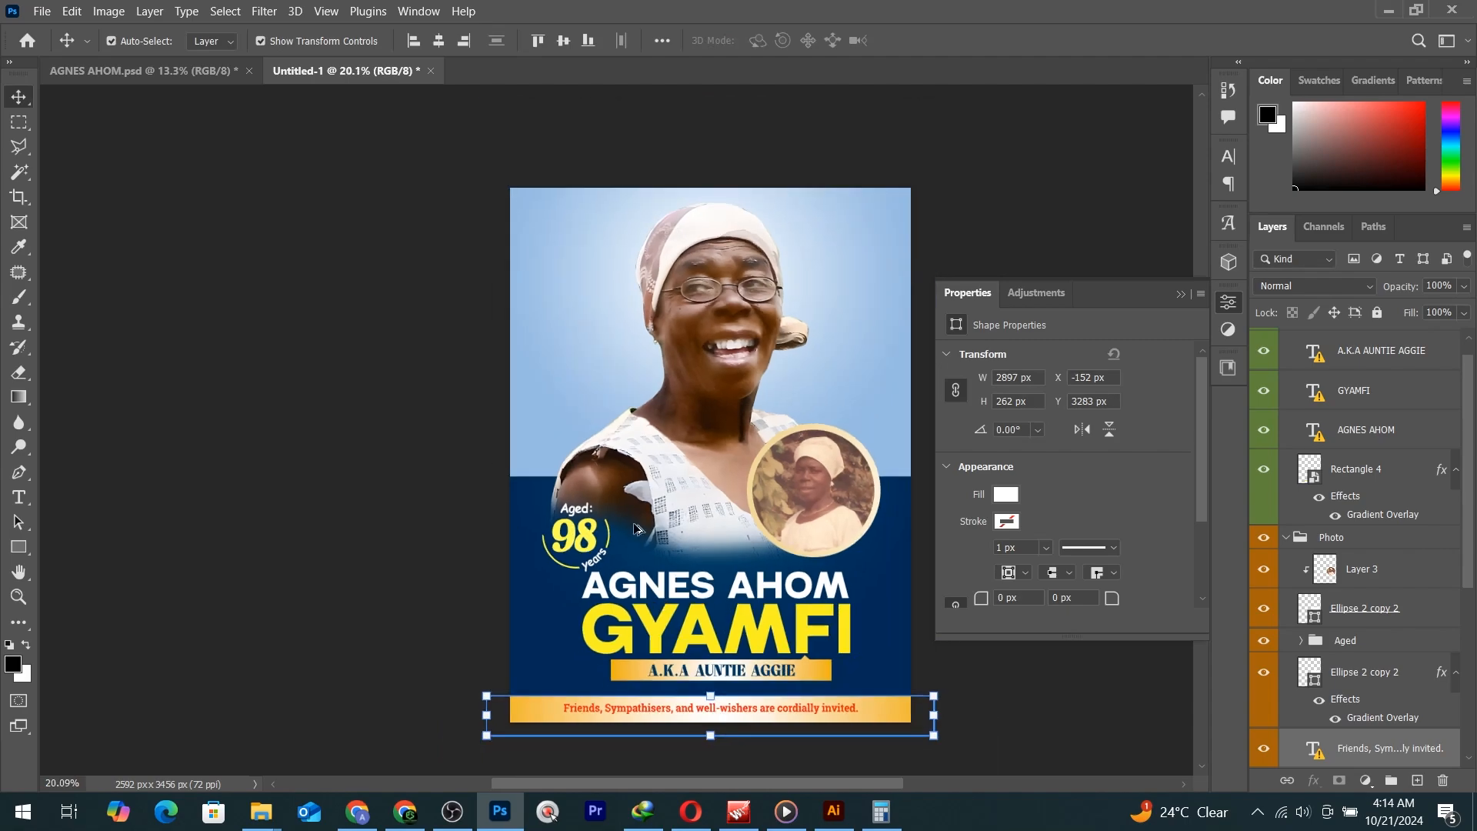
pyautogui.click(143, 68)
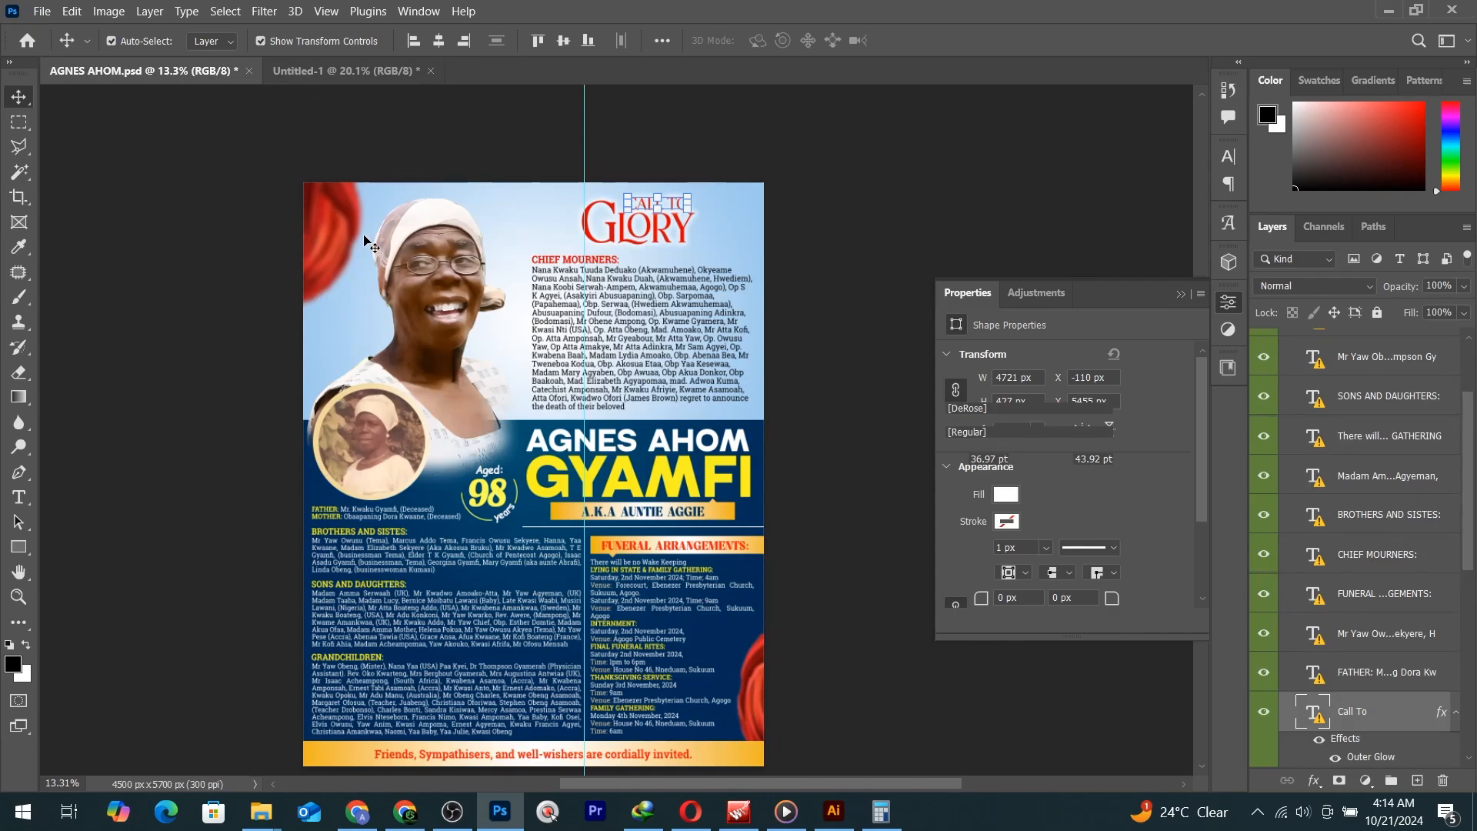
pyautogui.click(287, 70)
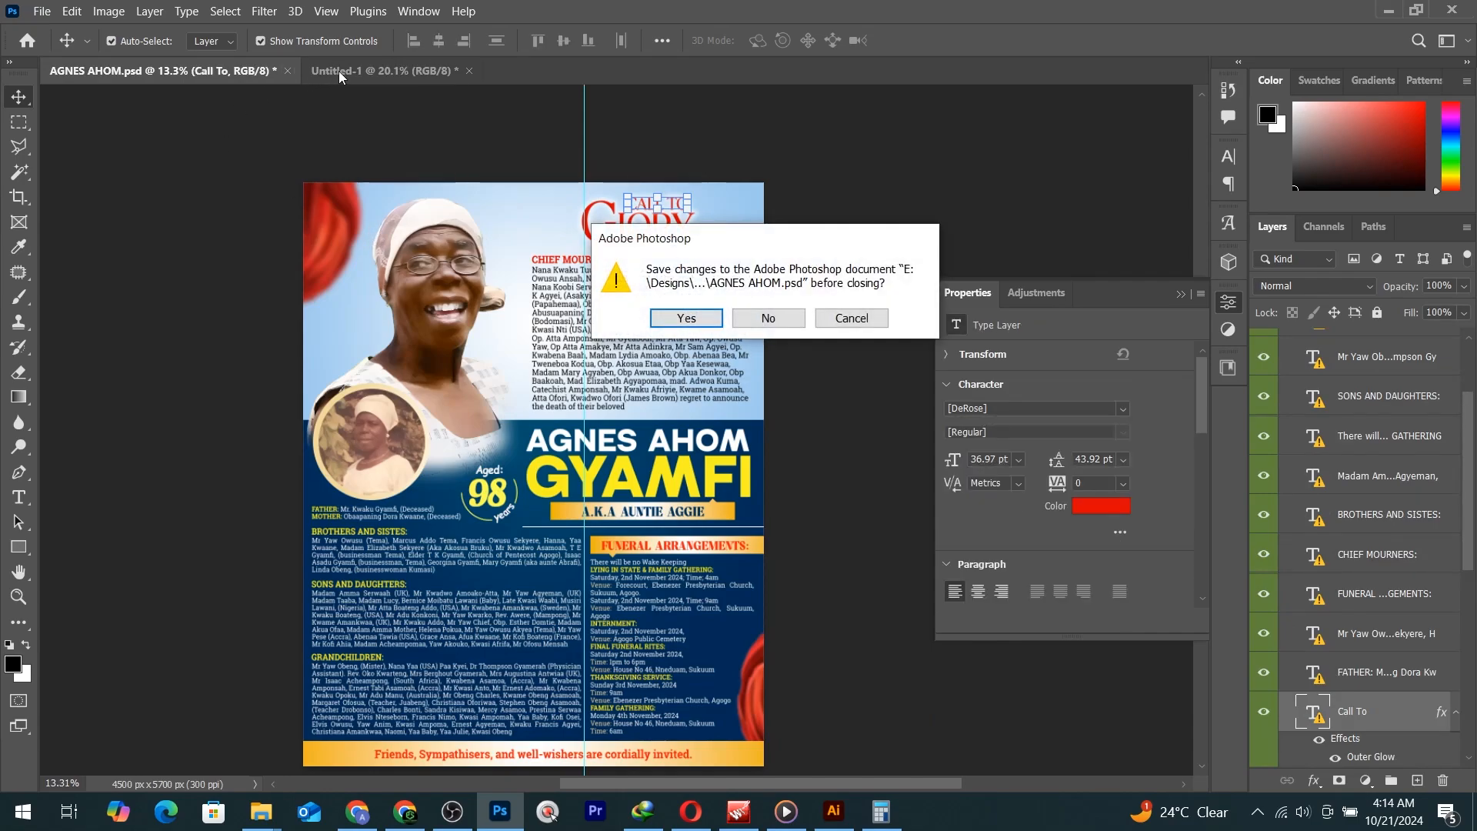
pyautogui.click(844, 321)
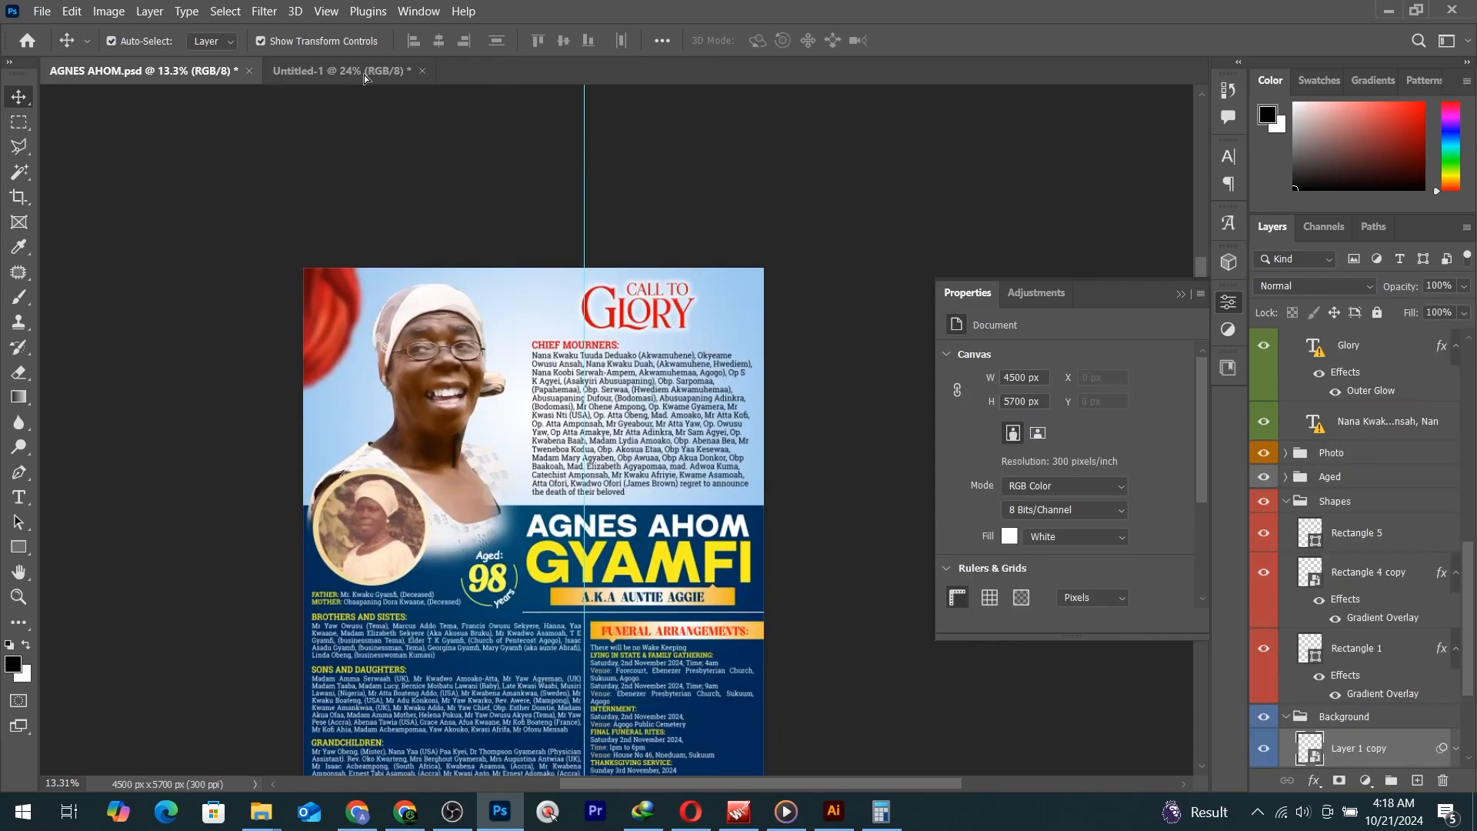
pyautogui.click(363, 76)
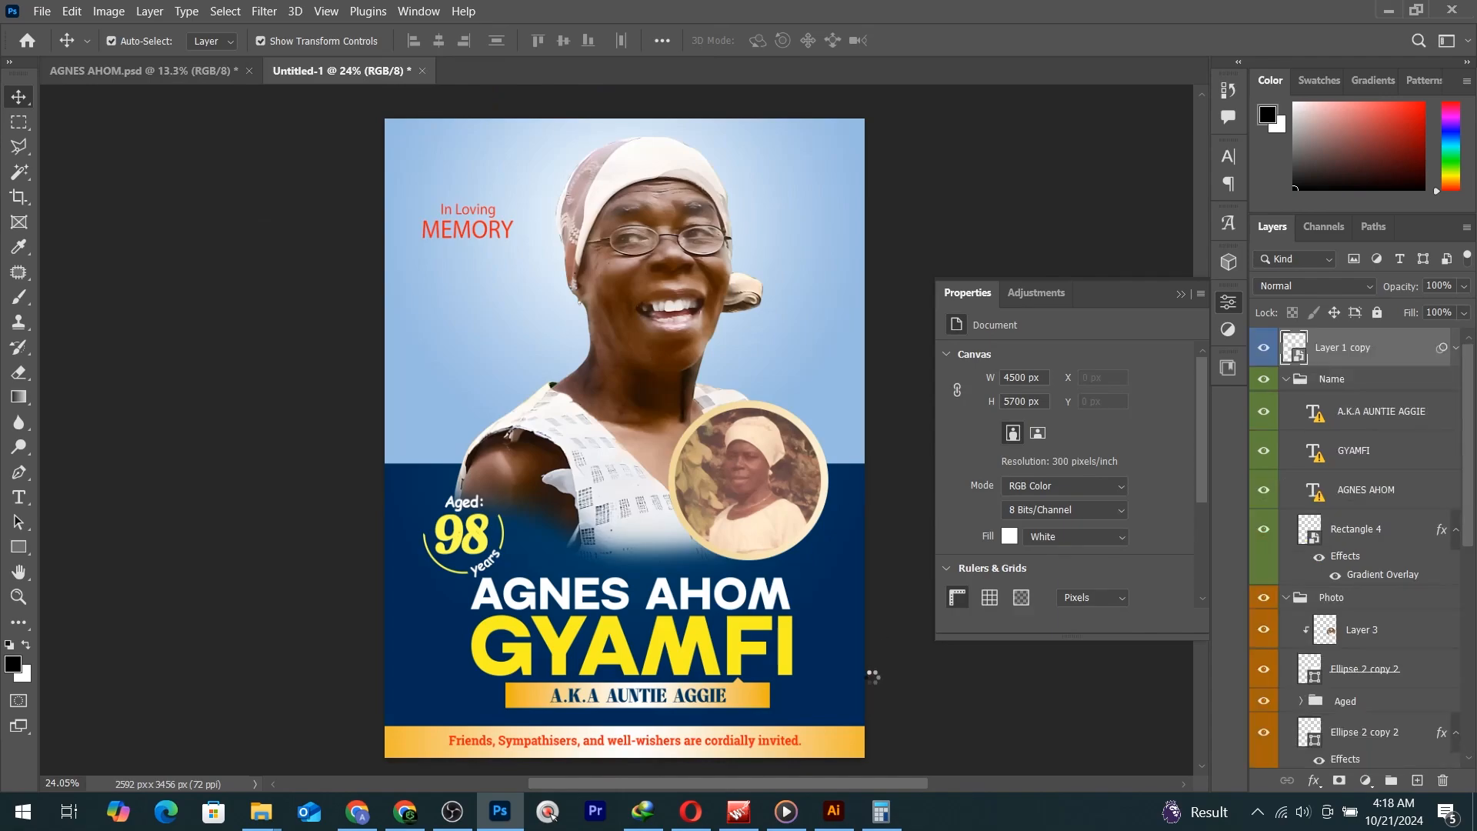
pyautogui.moveTo(873, 677); pyautogui.dragTo(913, 732)
# Move the second red cloth accent, Layer 4, into Untitled-1's top-left corner.
pyautogui.click(181, 70)
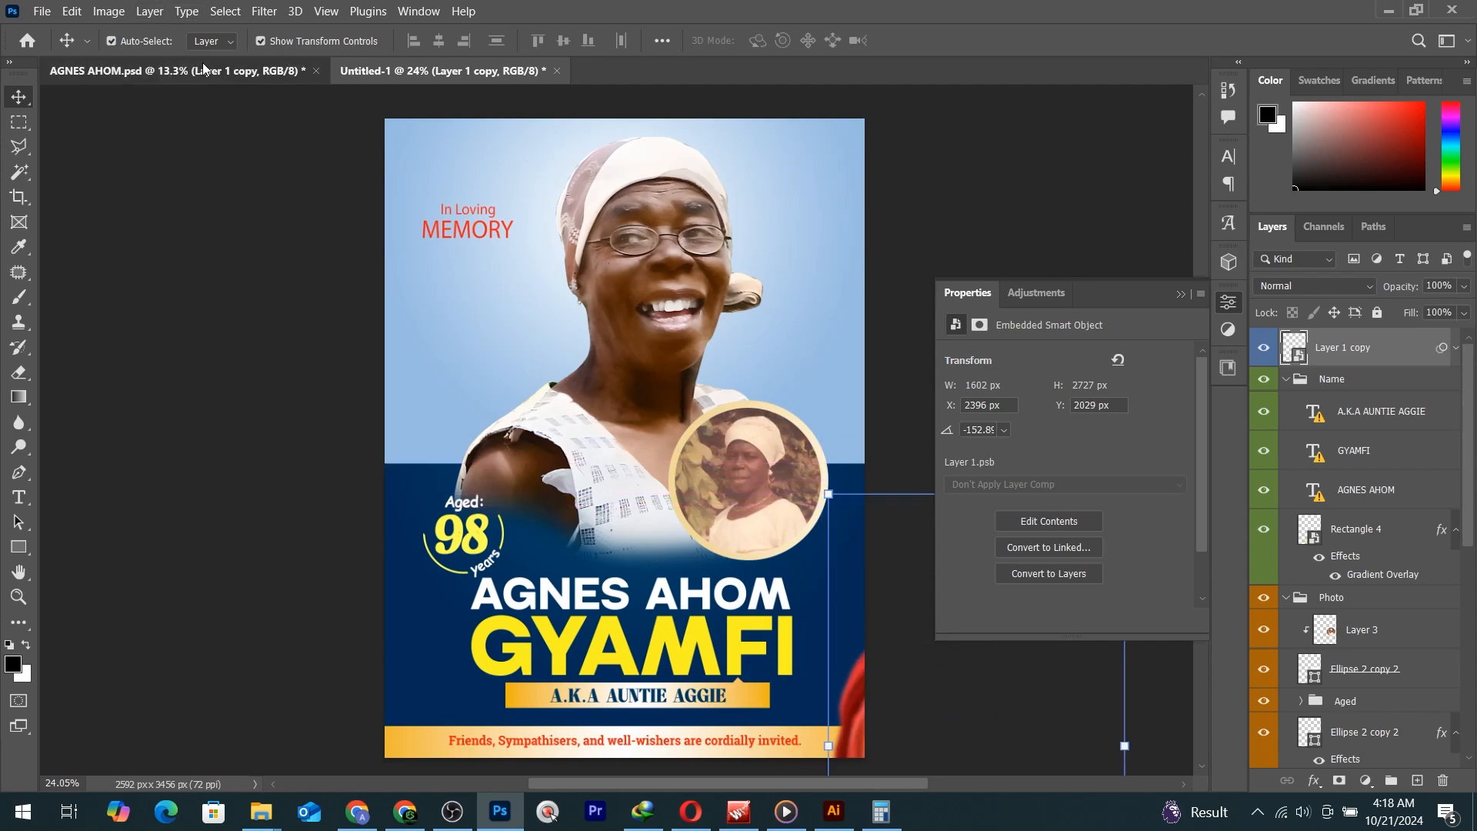
pyautogui.click(413, 70)
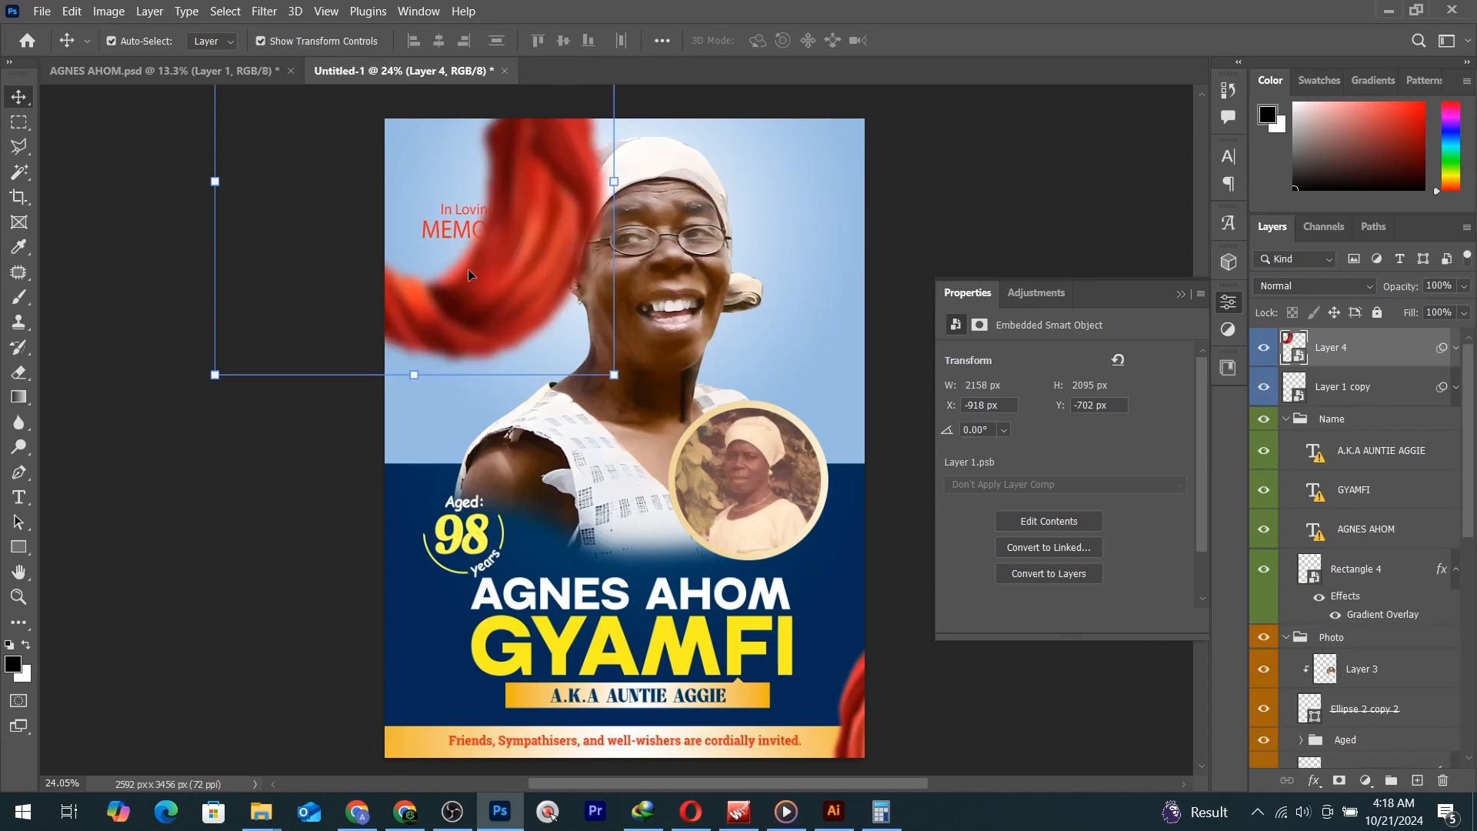
pyautogui.moveTo(518, 291); pyautogui.dragTo(386, 178)
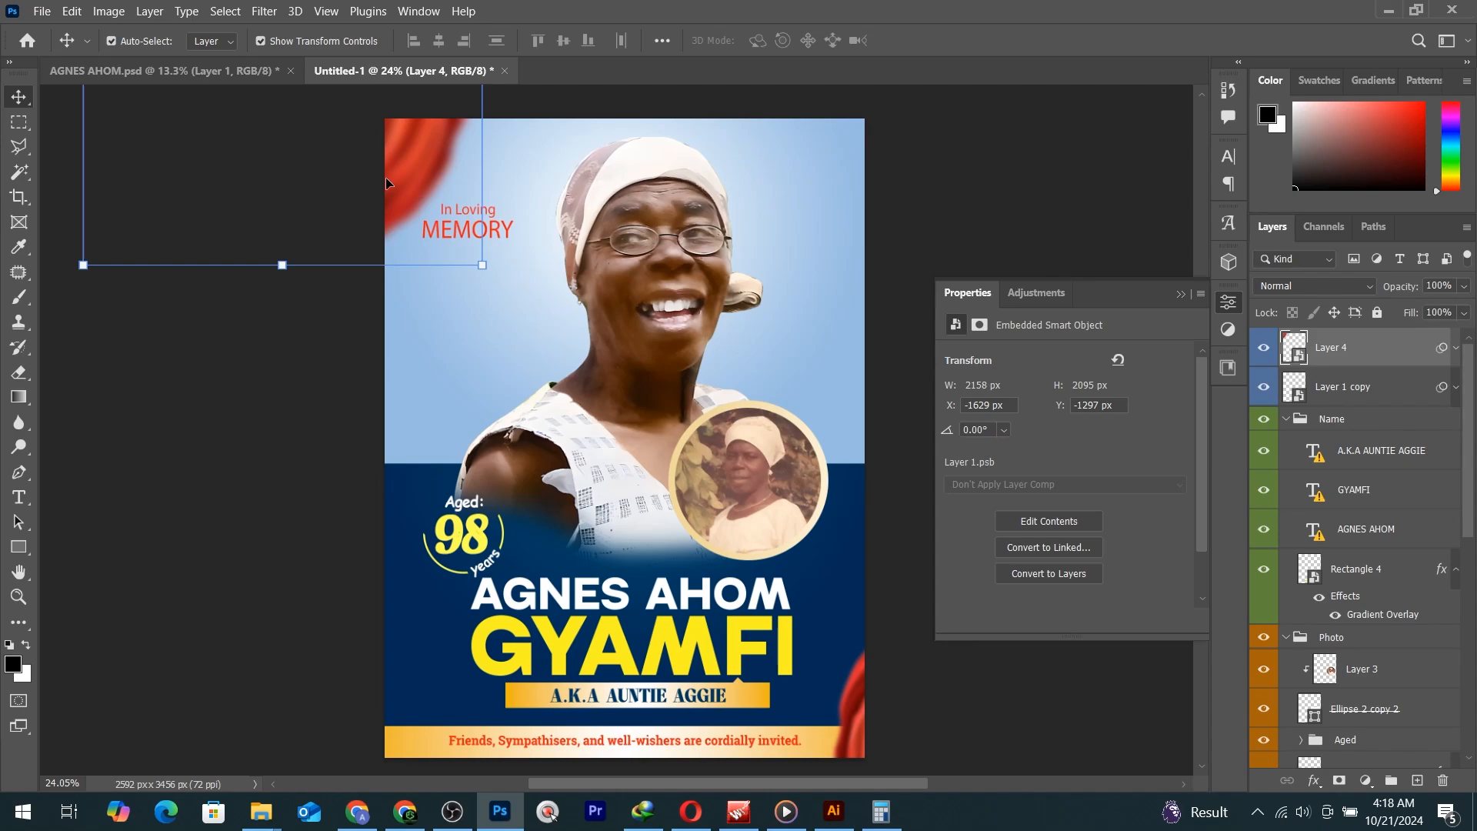
# Recolour the In Loving MEMORY text to the sampled navy (002c58) and enlarge it about 118%.
pyautogui.click(472, 213)
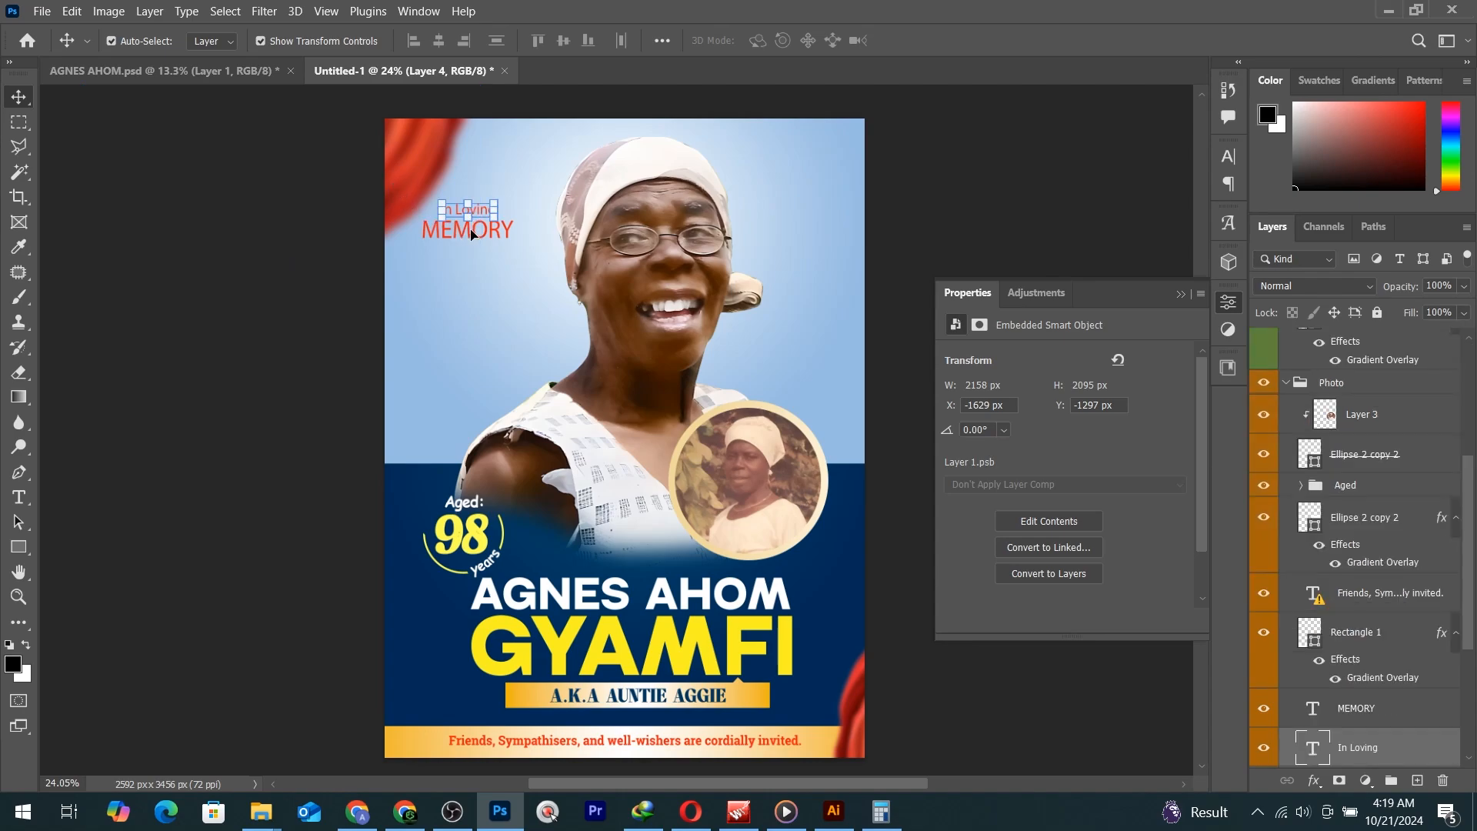
pyautogui.scroll(5, 481, 229)
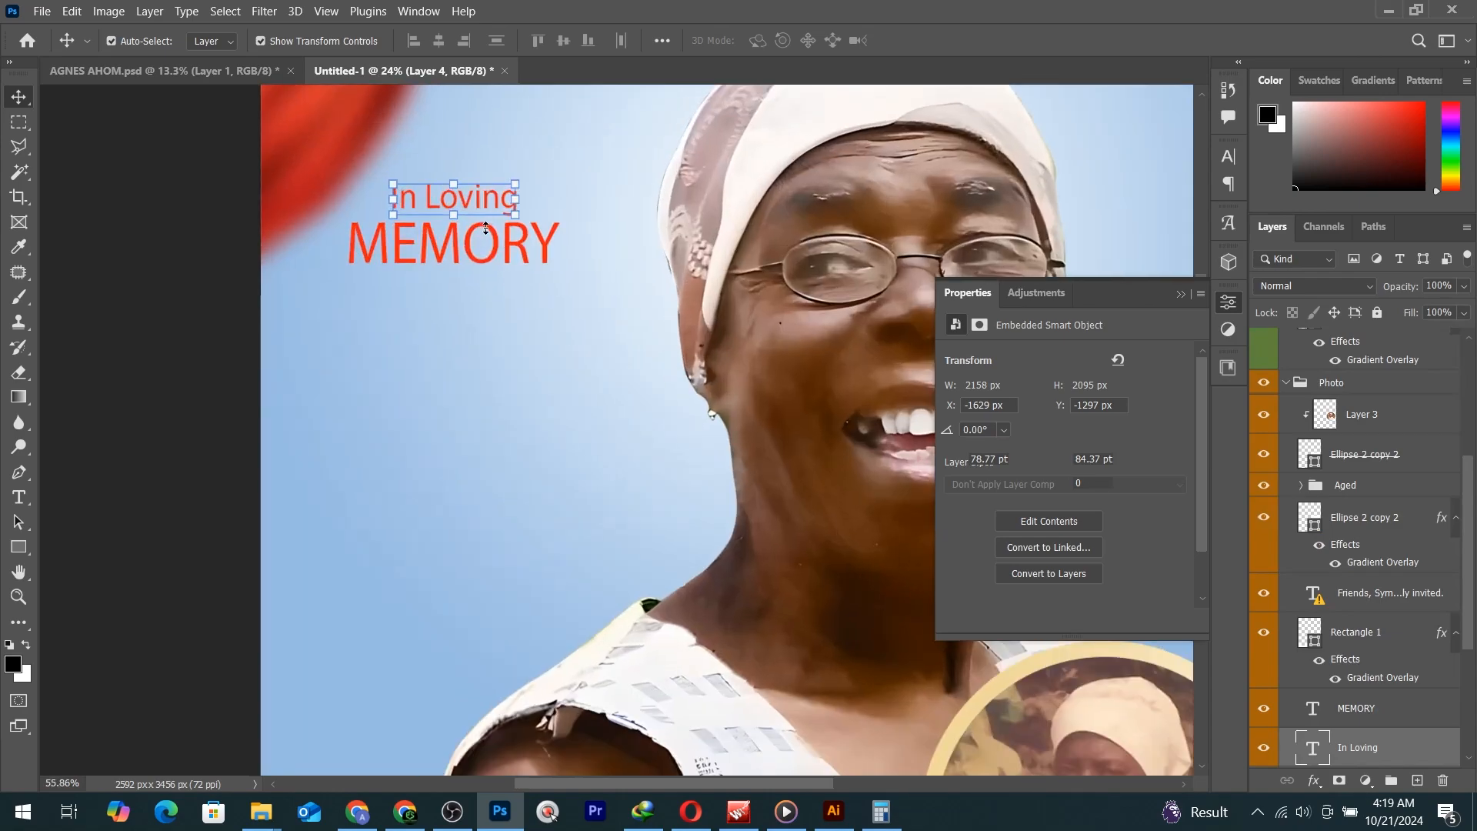
pyautogui.scroll(-4, 496, 270)
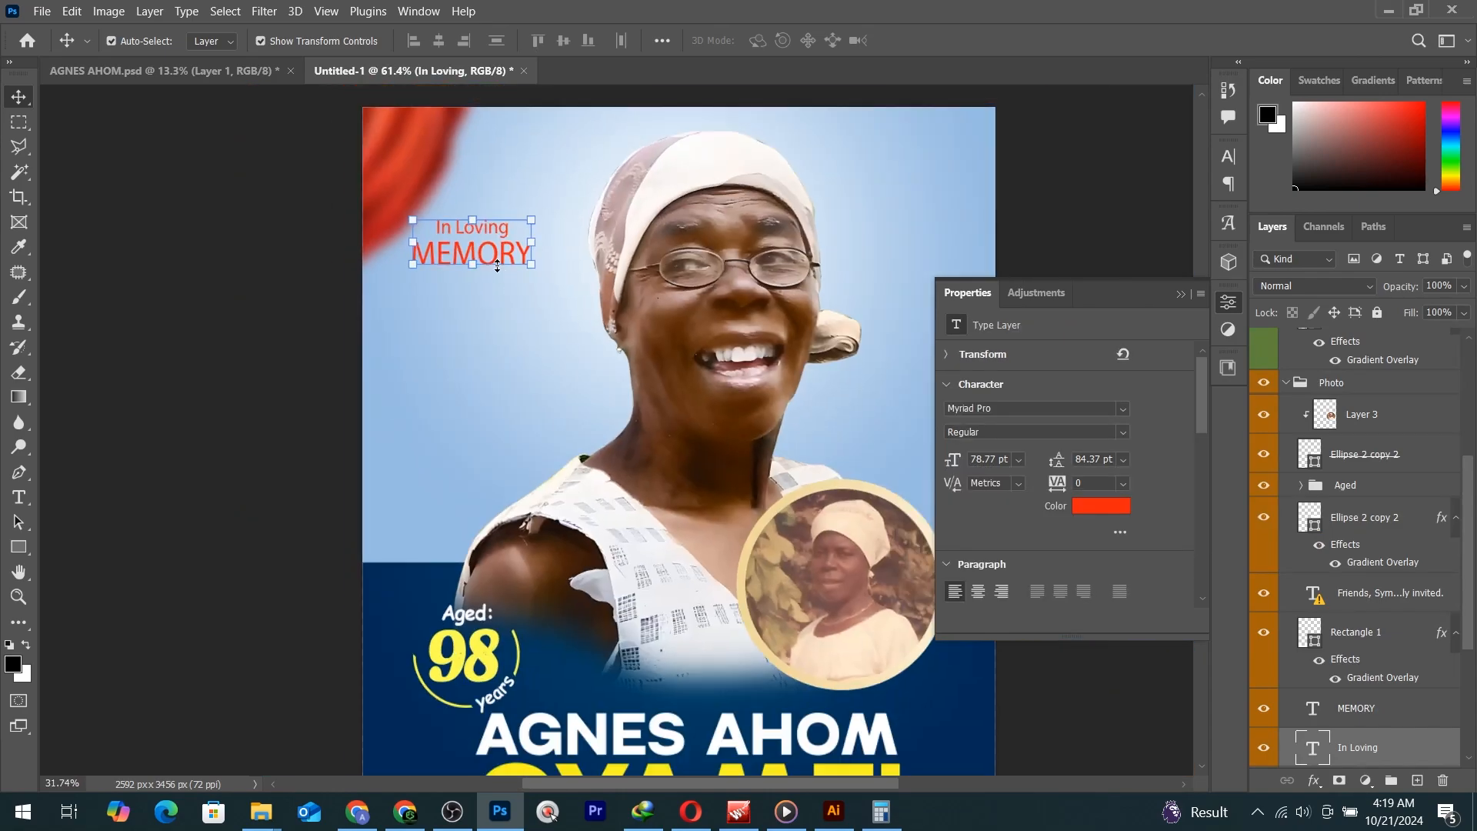
pyautogui.click(1102, 506)
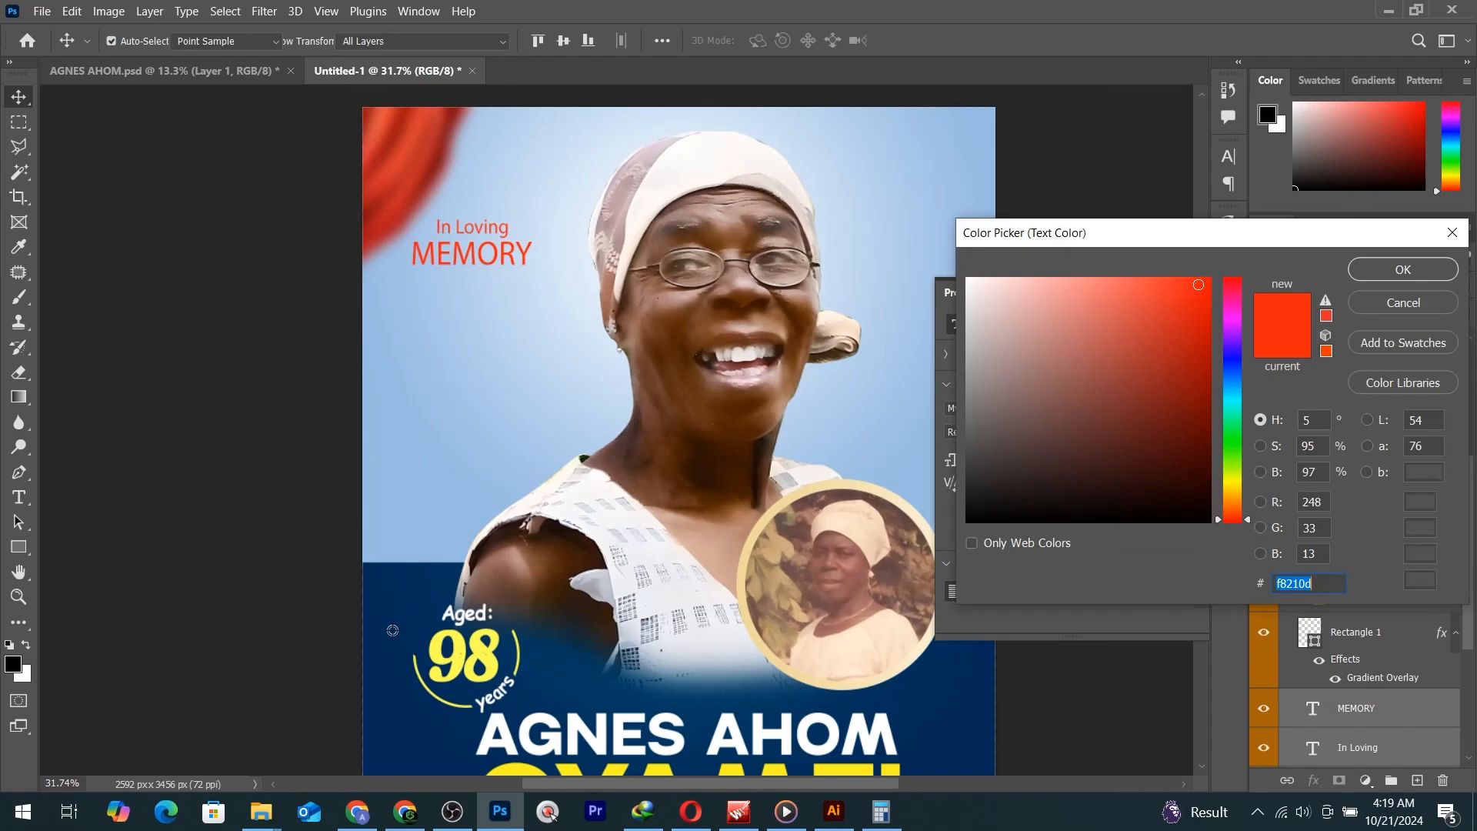
pyautogui.click(405, 584)
pyautogui.click(1362, 269)
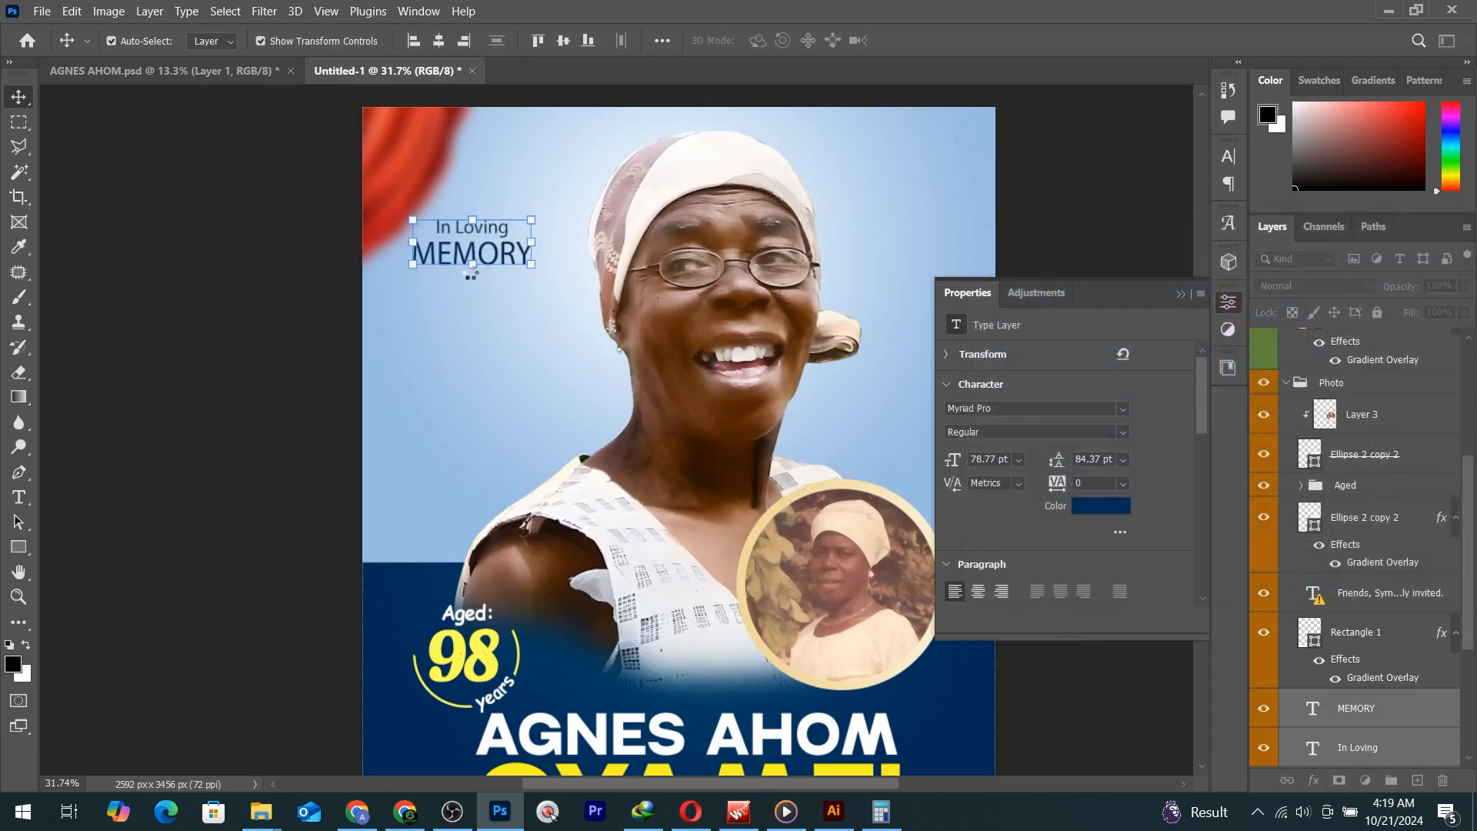
pyautogui.moveTo(473, 266); pyautogui.dragTo(482, 306)
pyautogui.press('Return')
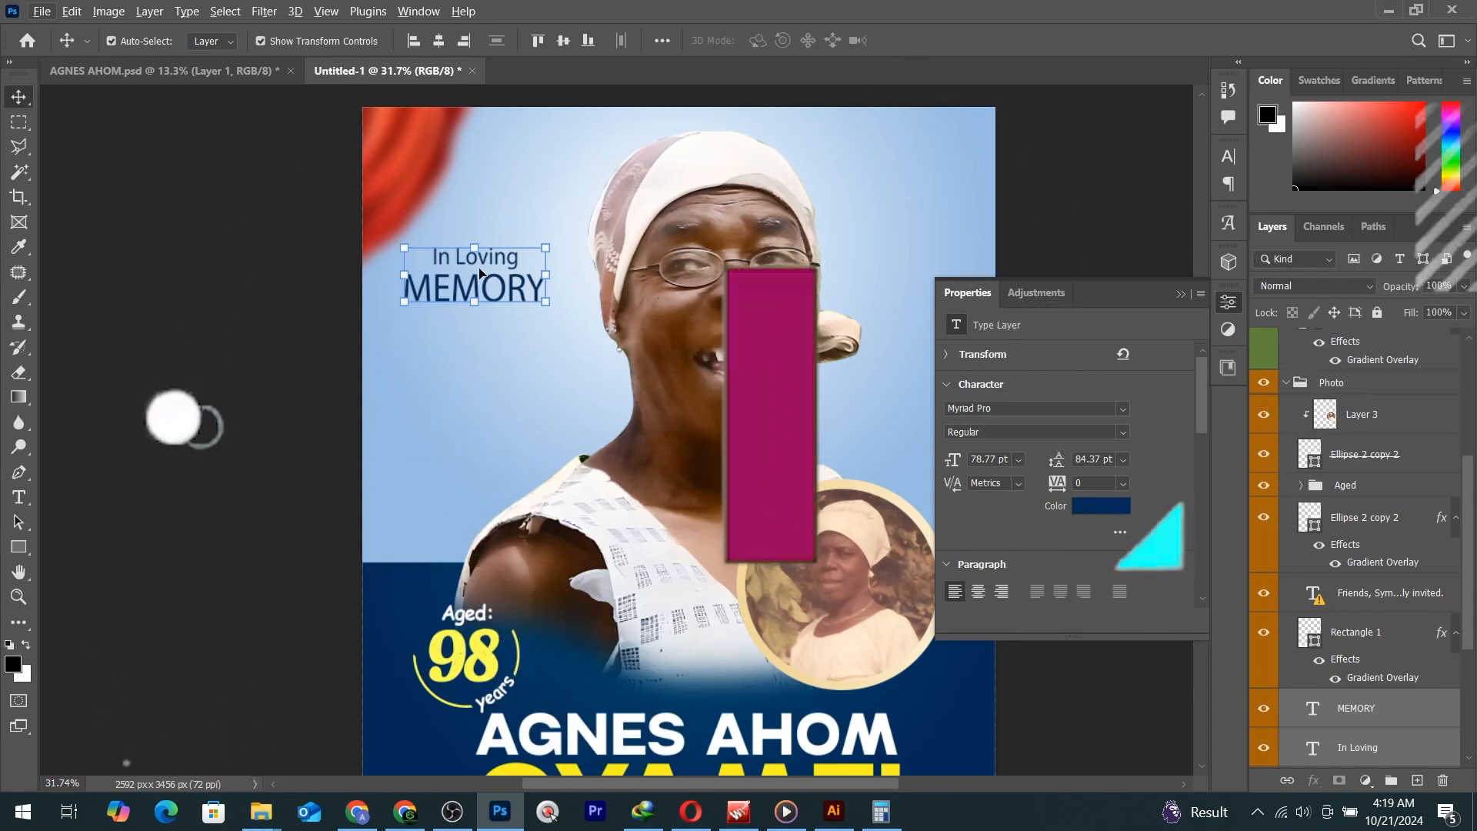
pyautogui.hotkey('ctrl', '0')
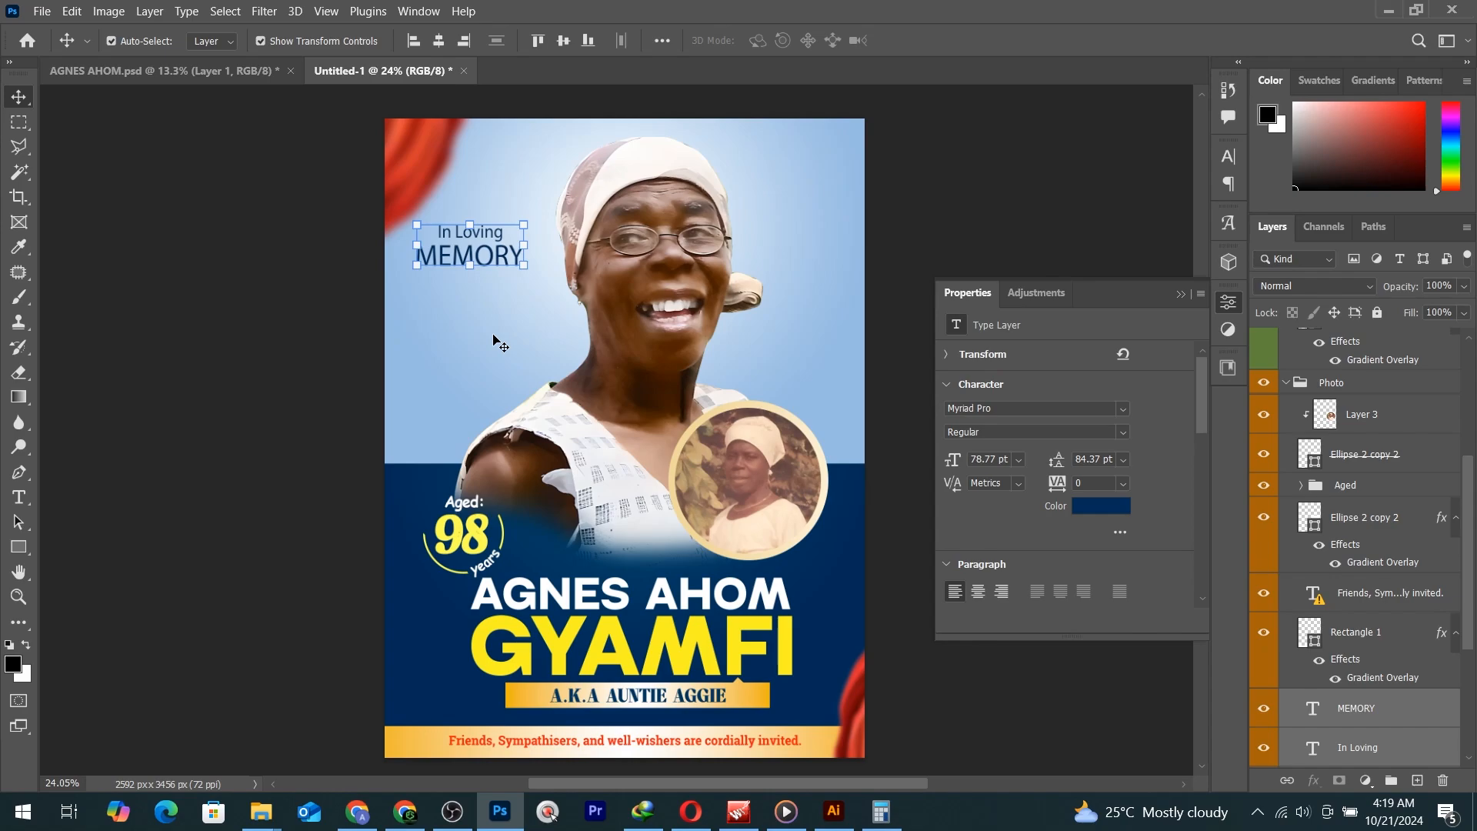
pyautogui.click(406, 812)
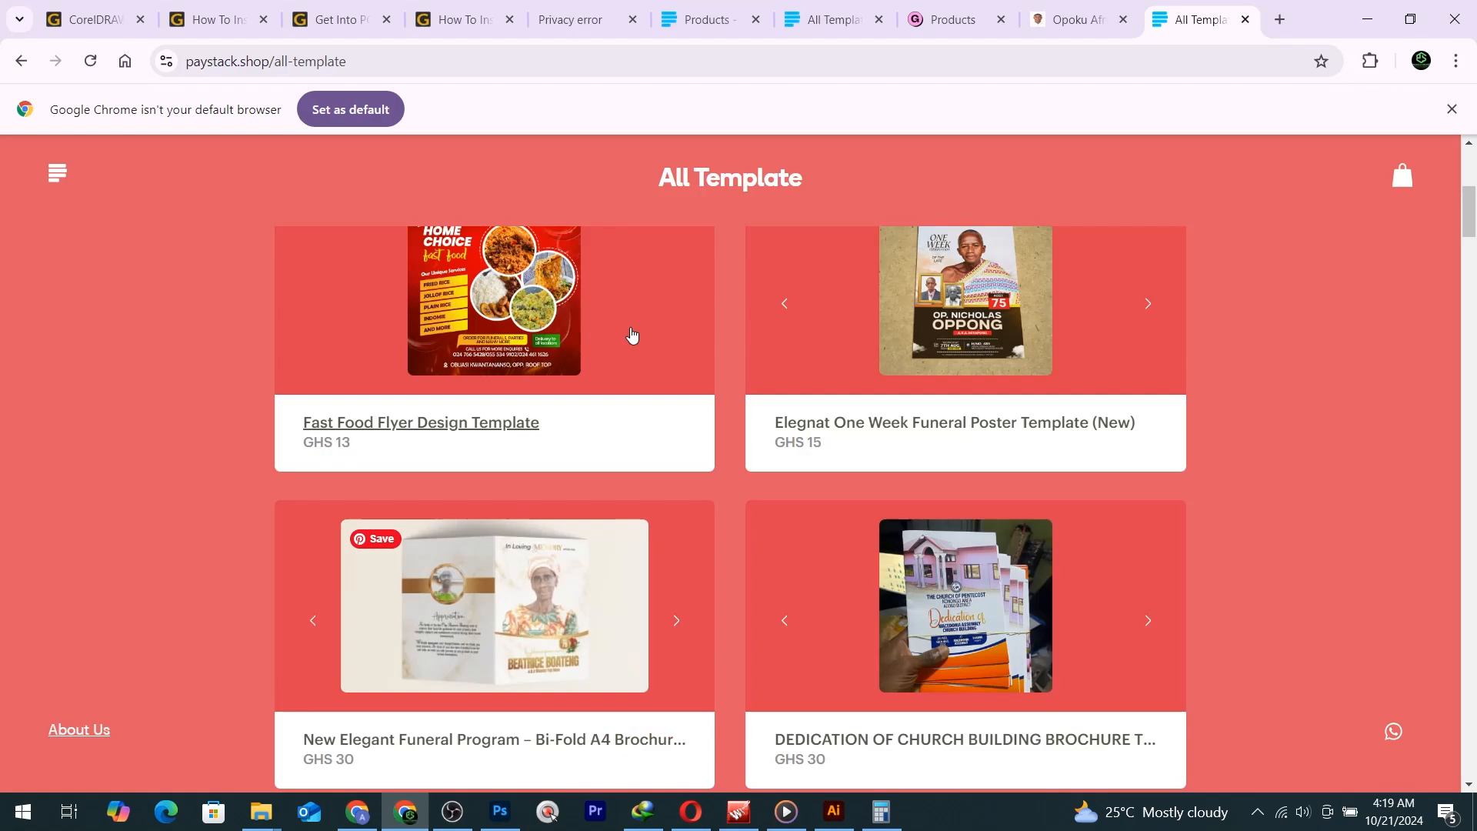
# Search 'all template paystack' in a new tab and open the All Template store.
pyautogui.click(1245, 19)
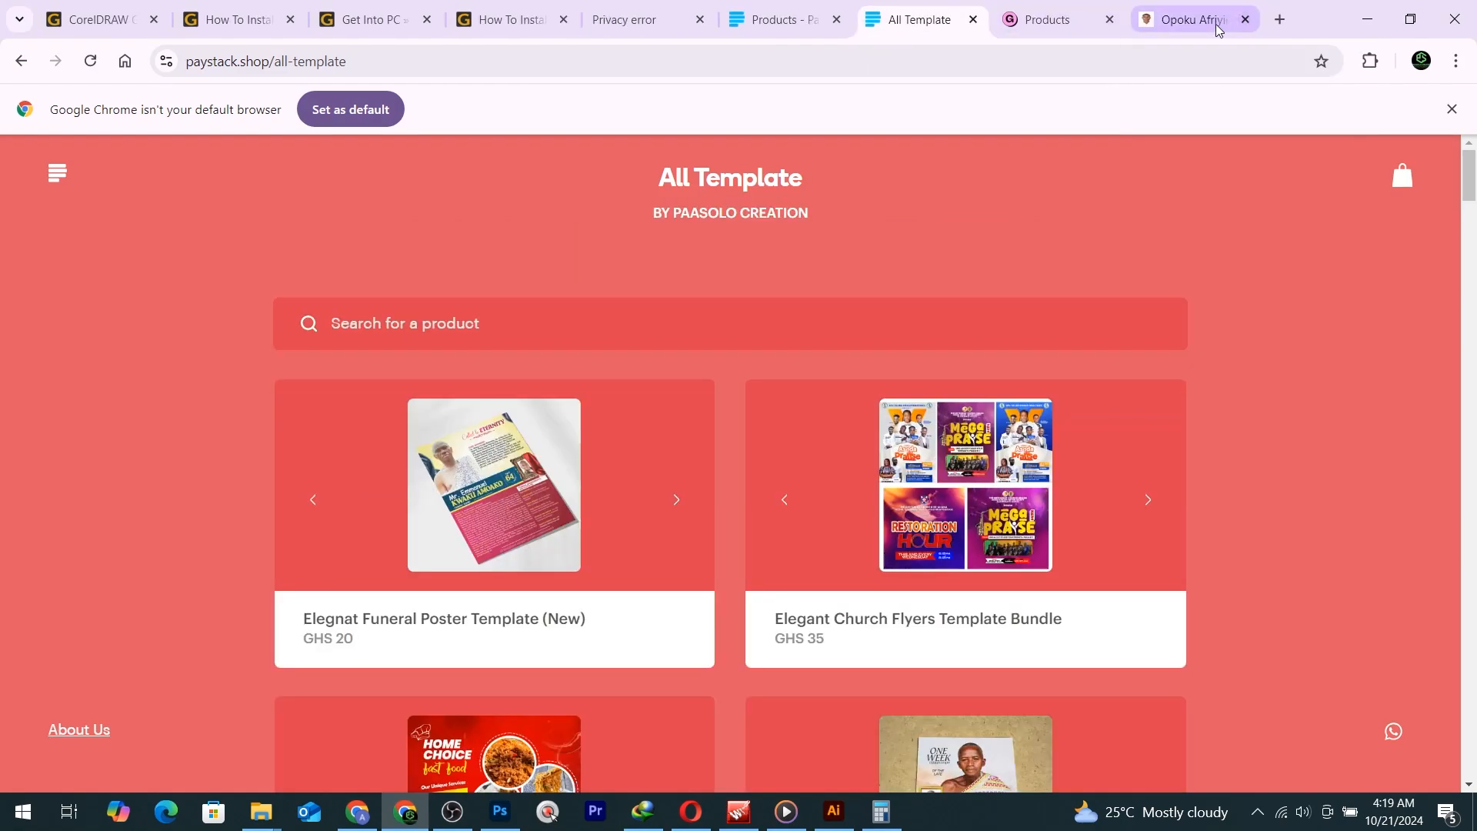
pyautogui.click(1280, 19)
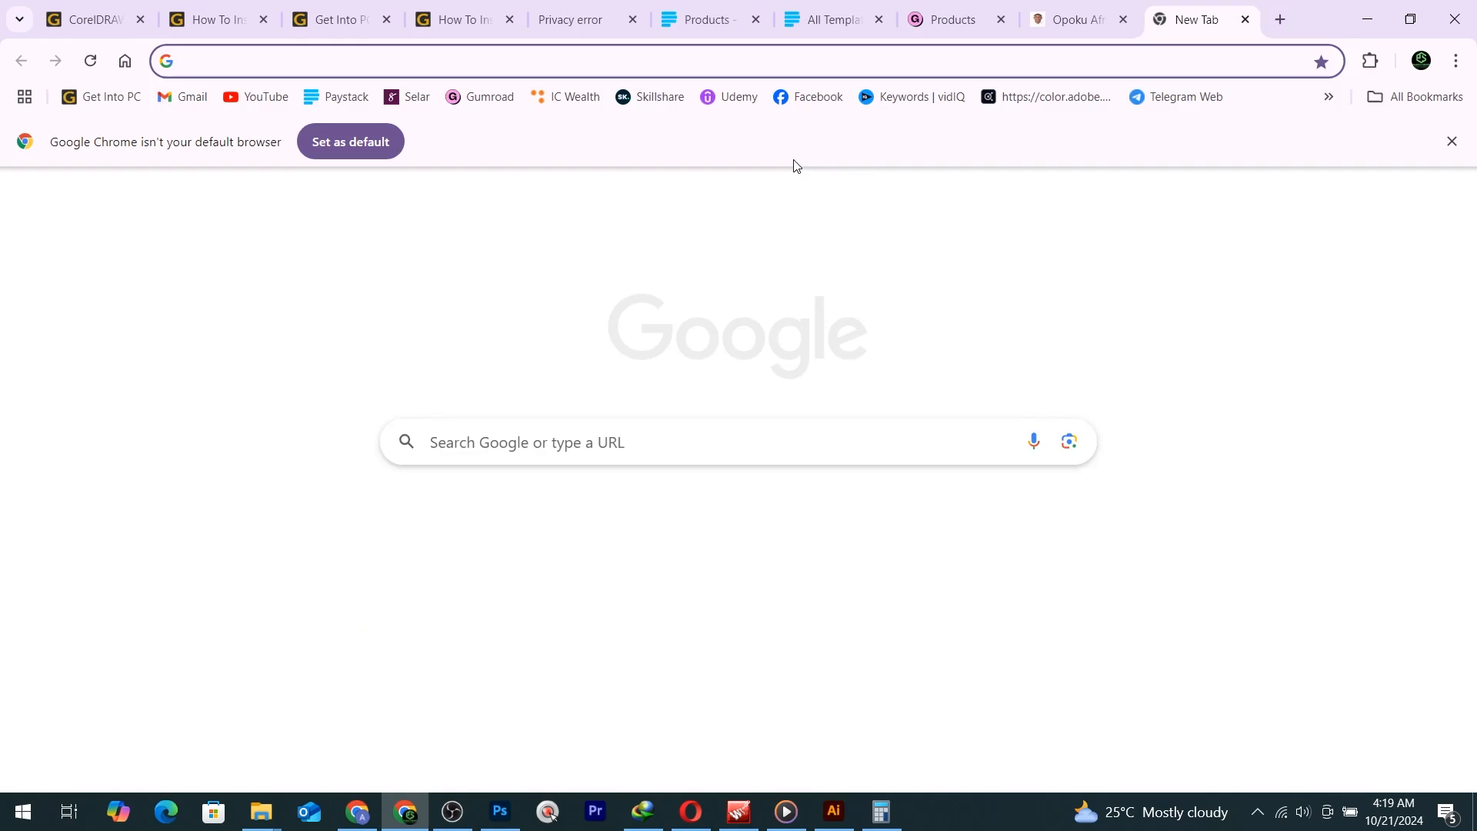
pyautogui.write('ALL')
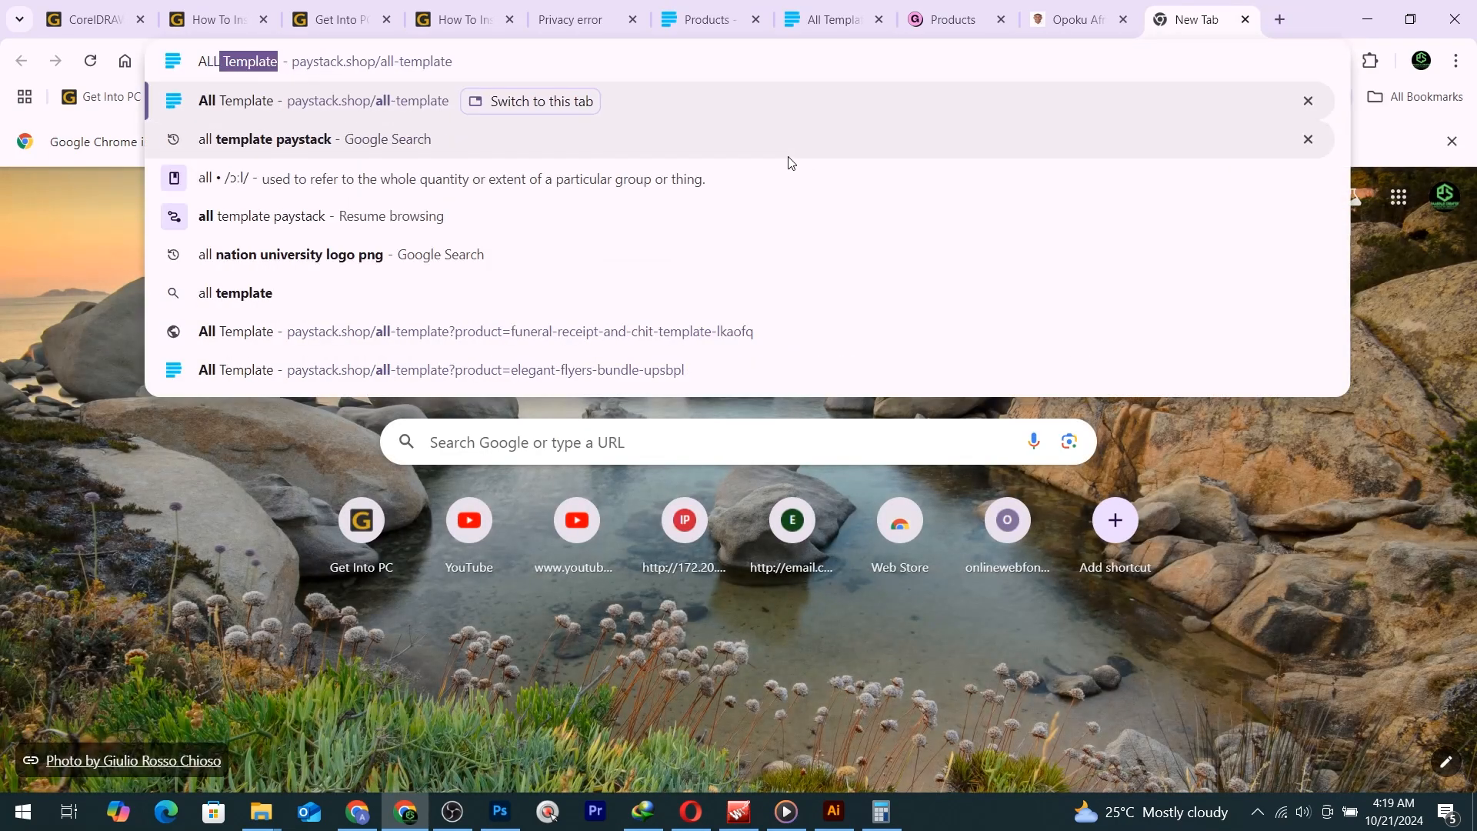
pyautogui.click(307, 140)
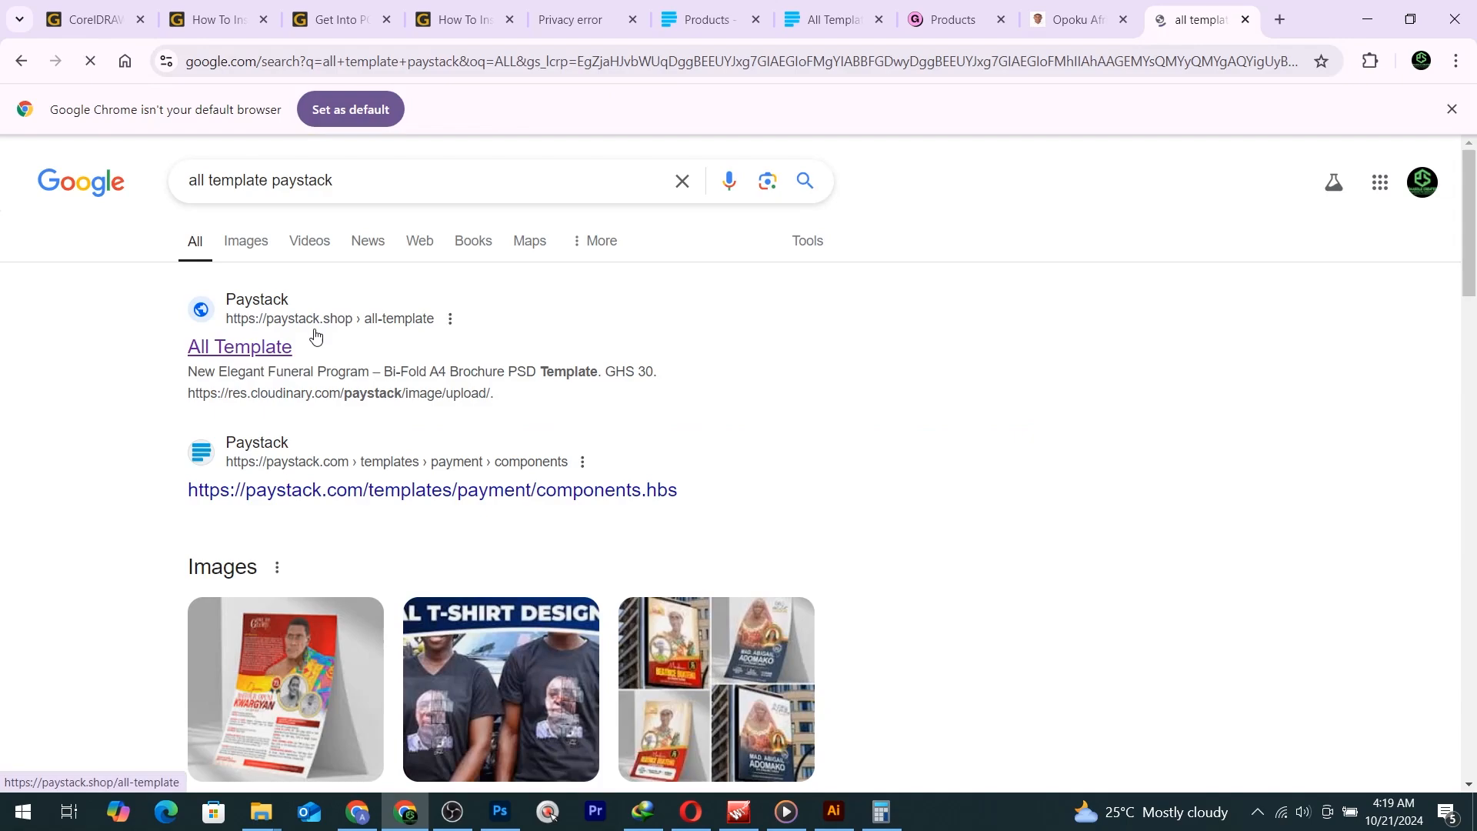
pyautogui.click(244, 354)
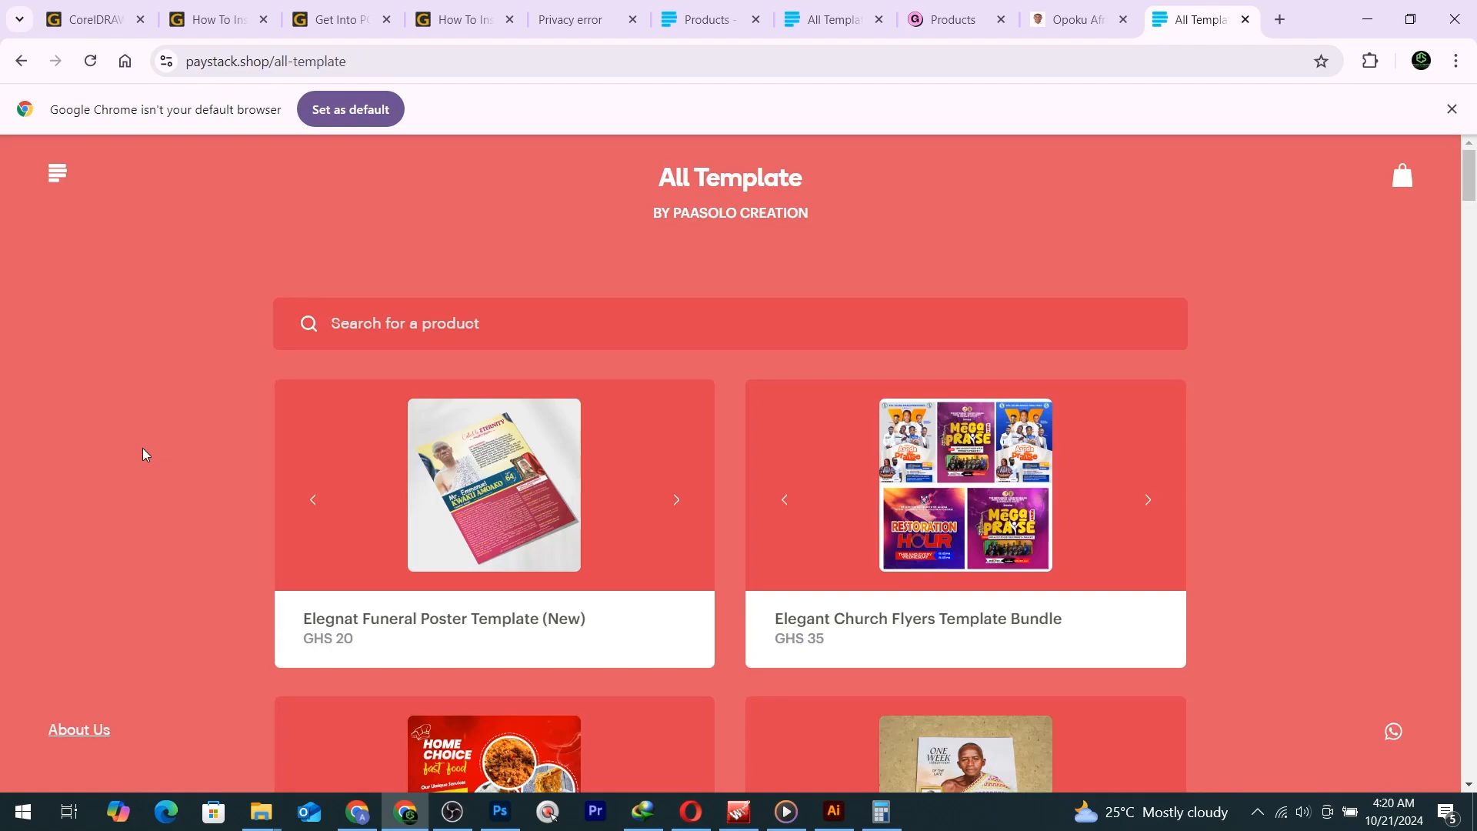
# Browse the store's products and open a WhatsApp chat with the store.
pyautogui.scroll(-8, 186, 454)
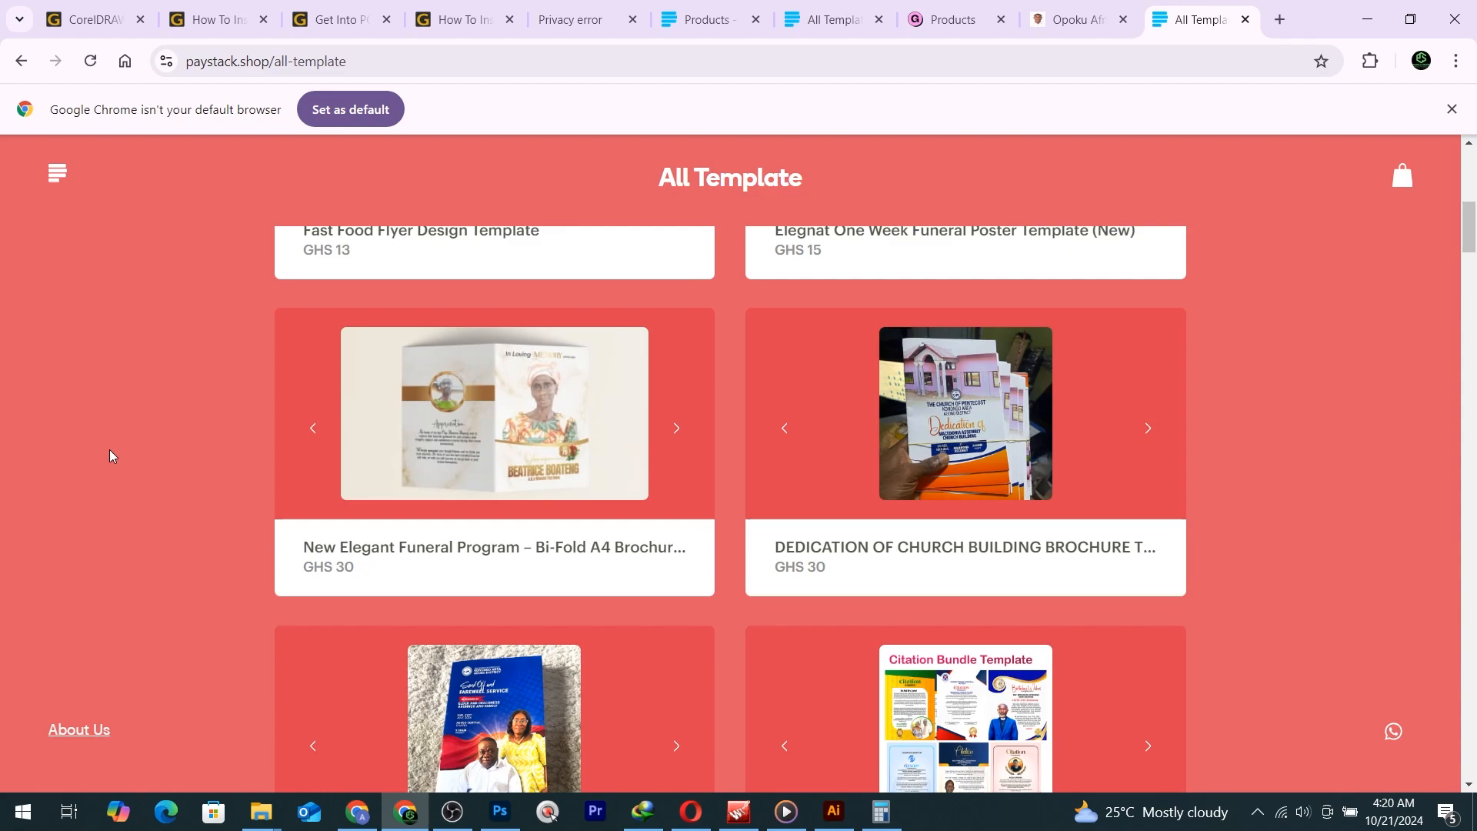
pyautogui.scroll(-5, 109, 454)
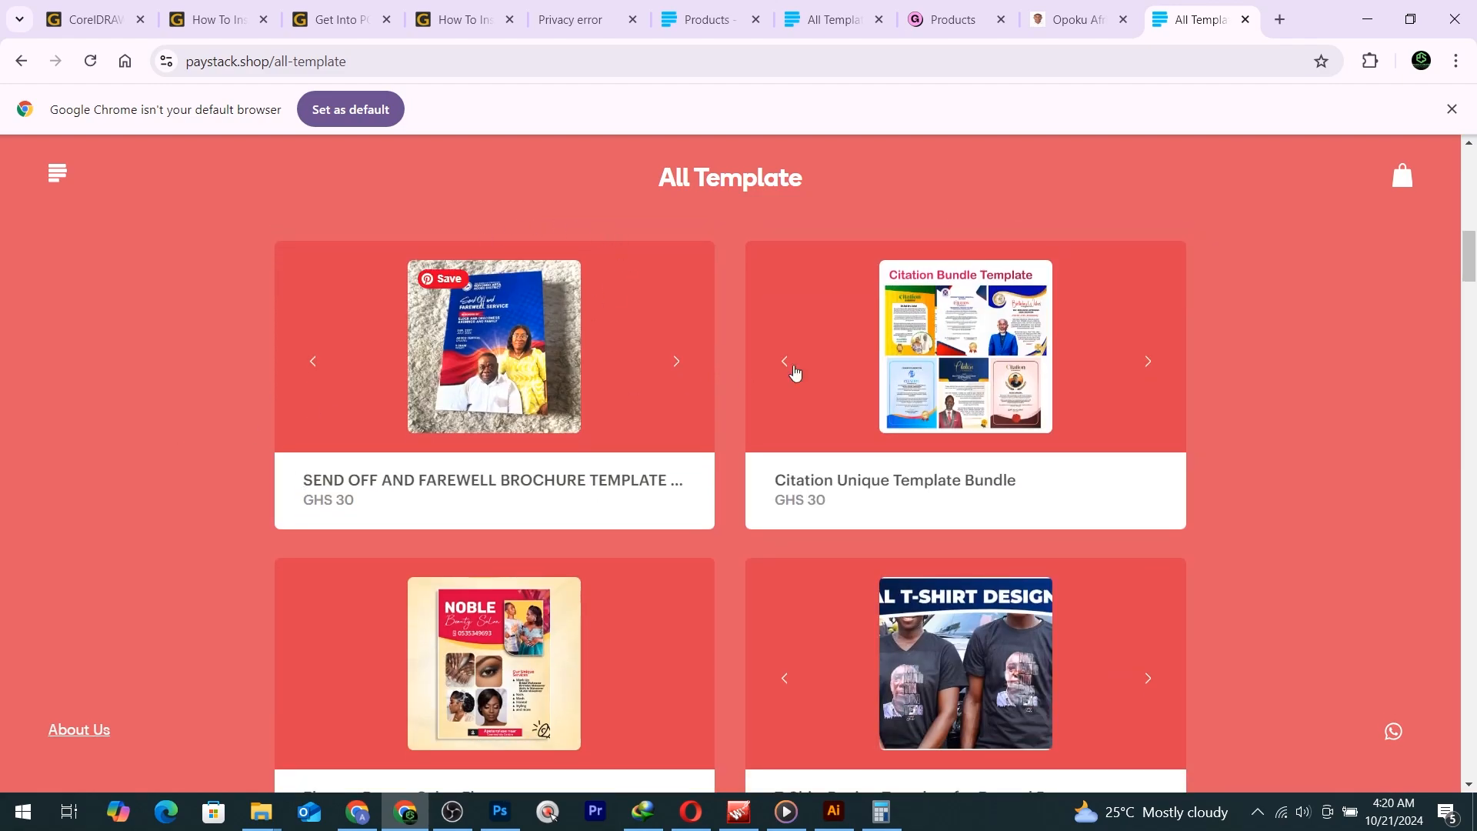
pyautogui.click(1394, 734)
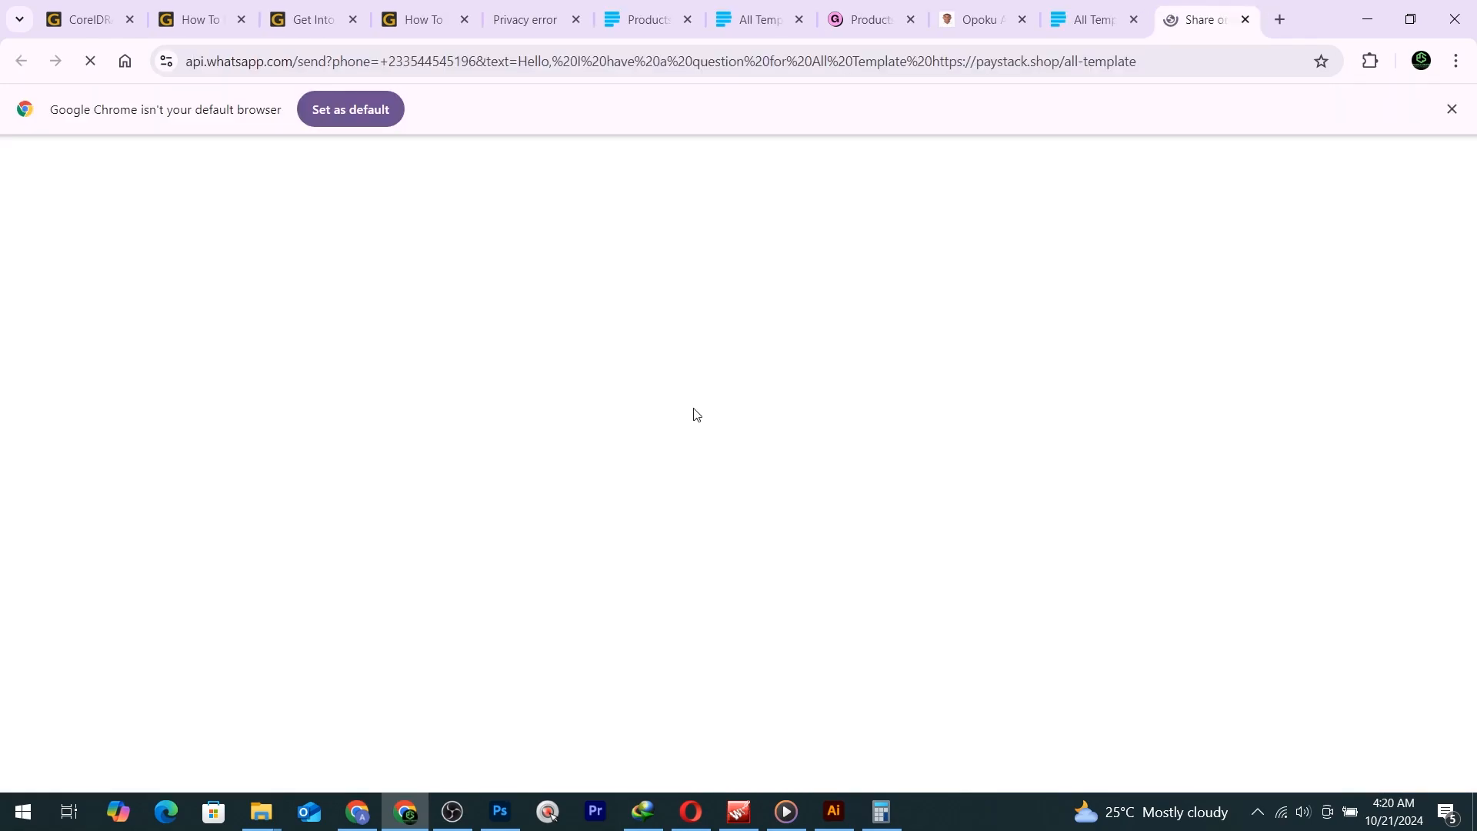
pyautogui.click(1089, 6)
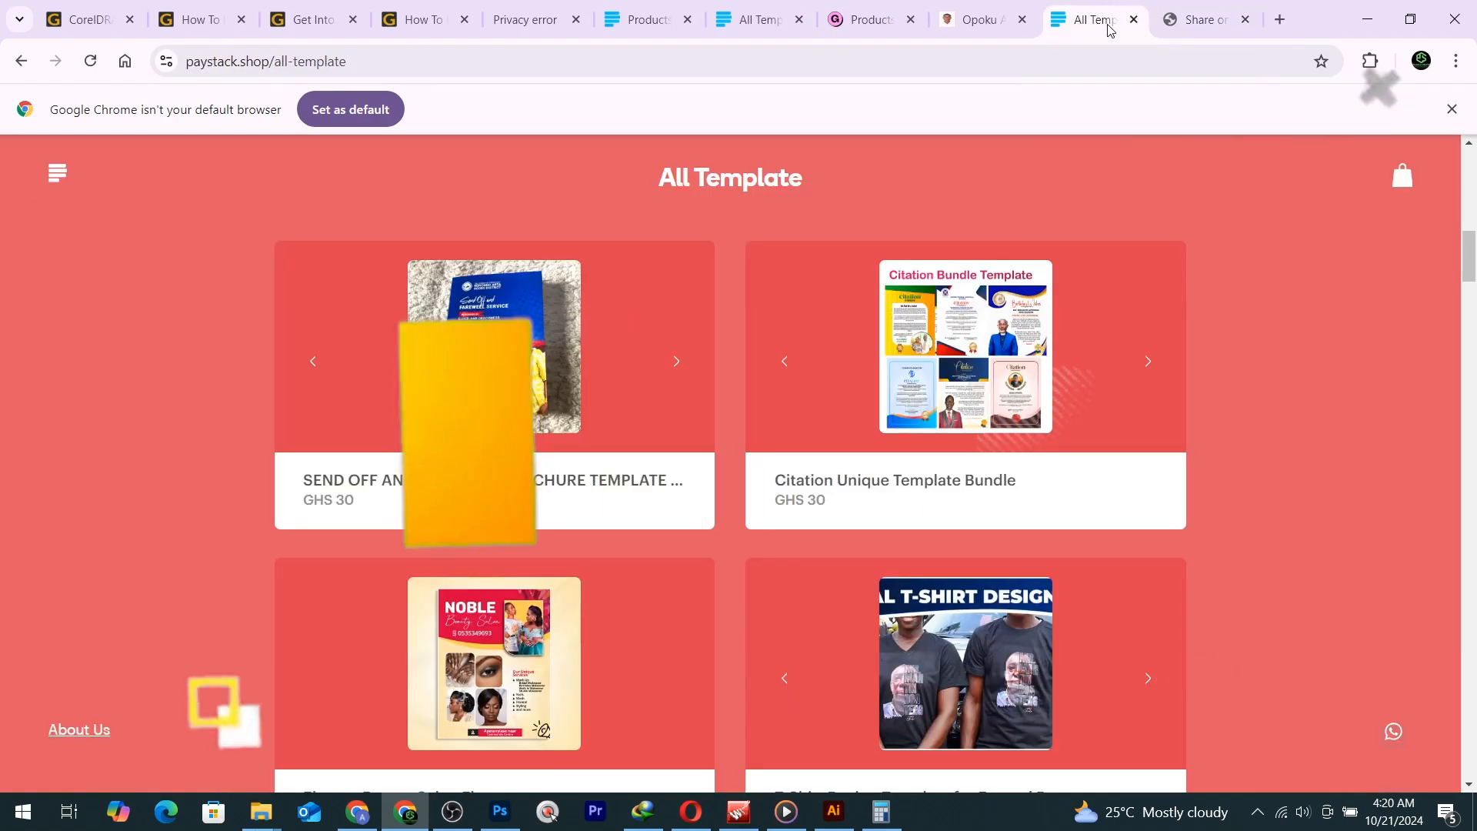
pyautogui.scroll(-2, 596, 514)
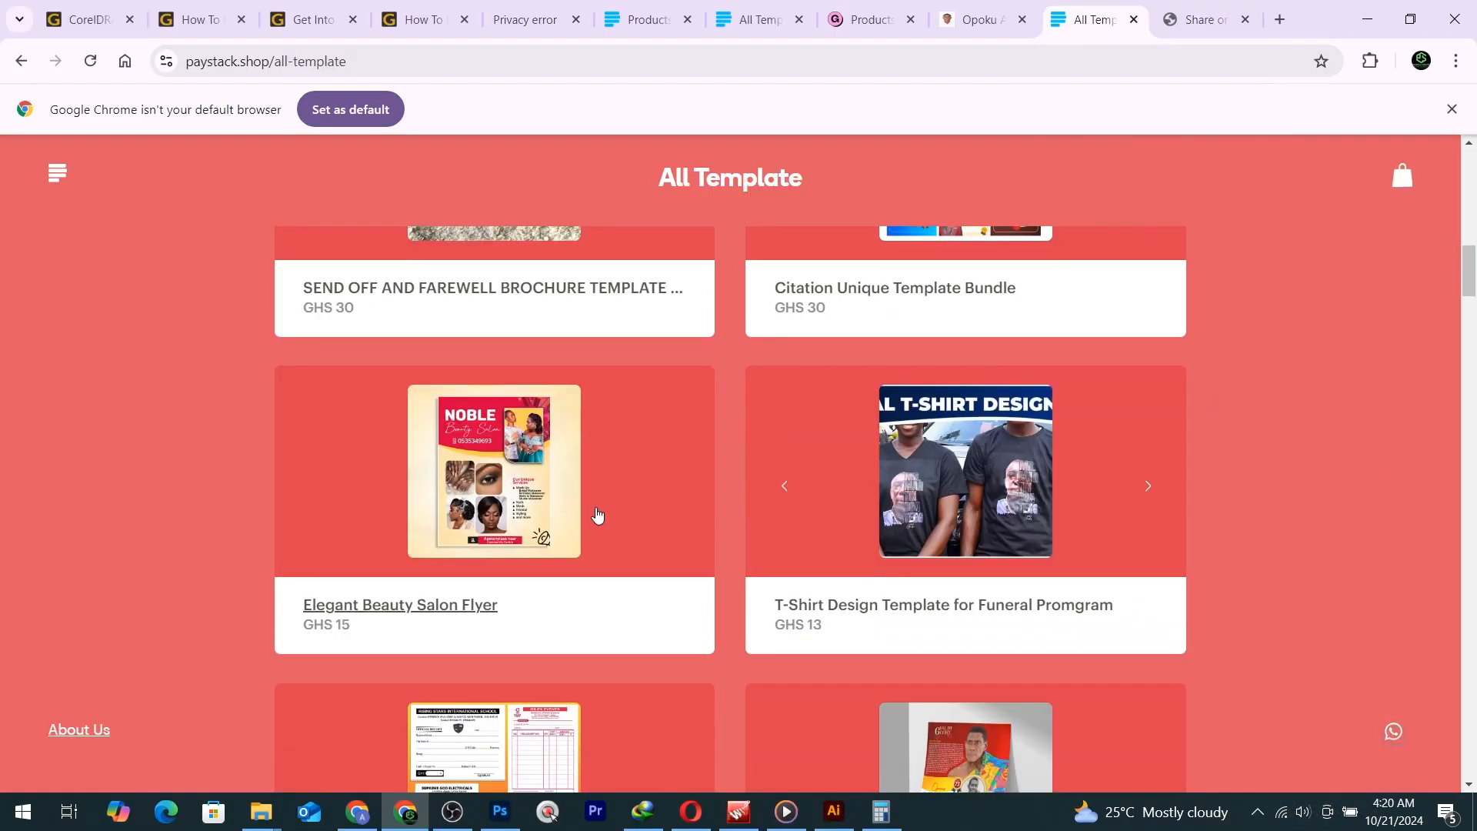
pyautogui.scroll(-5, 585, 493)
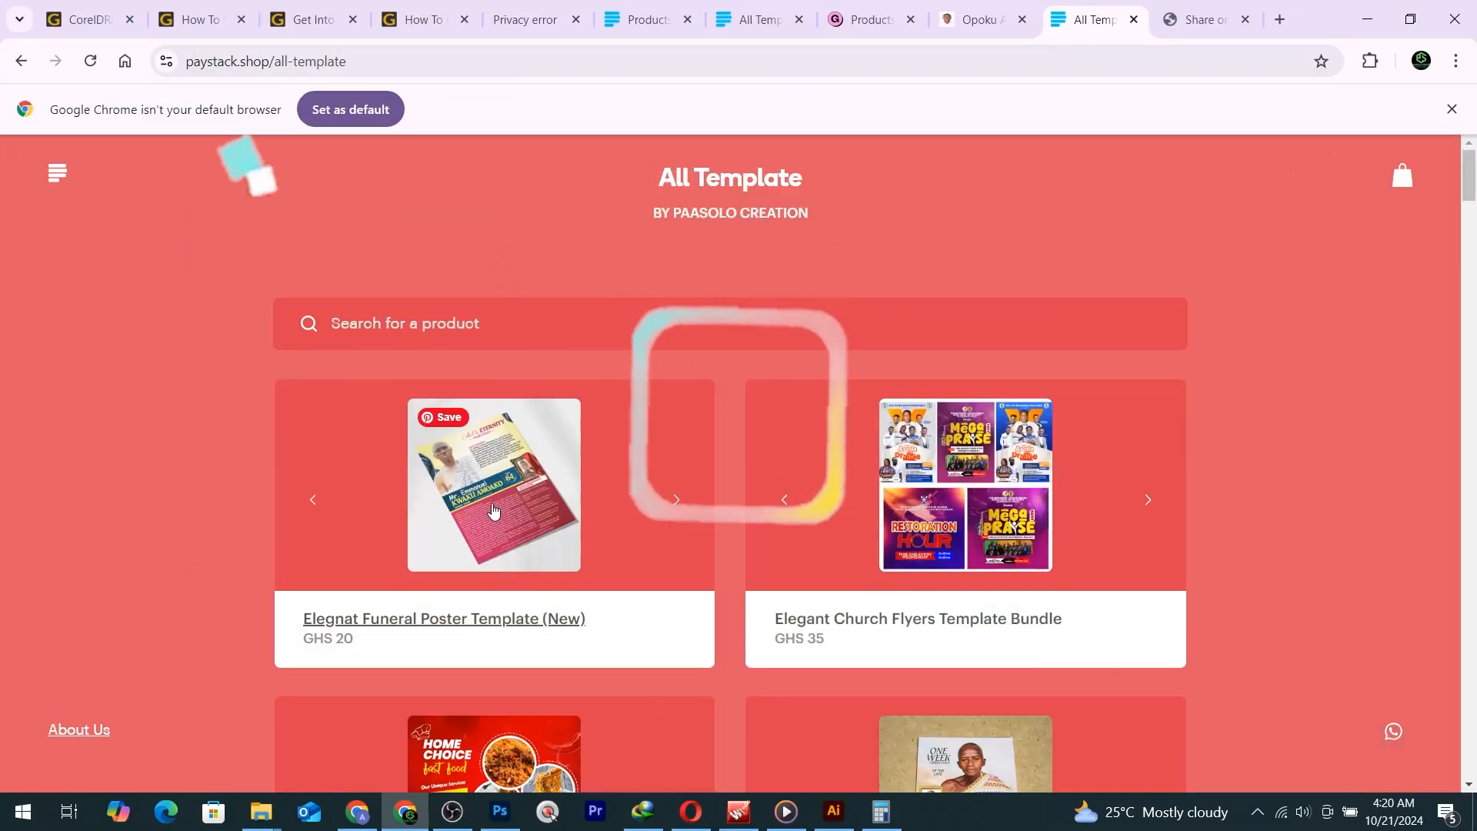
# Add the GHS 20 Elegnat Funeral Poster Template to the bag.
pyautogui.click(584, 489)
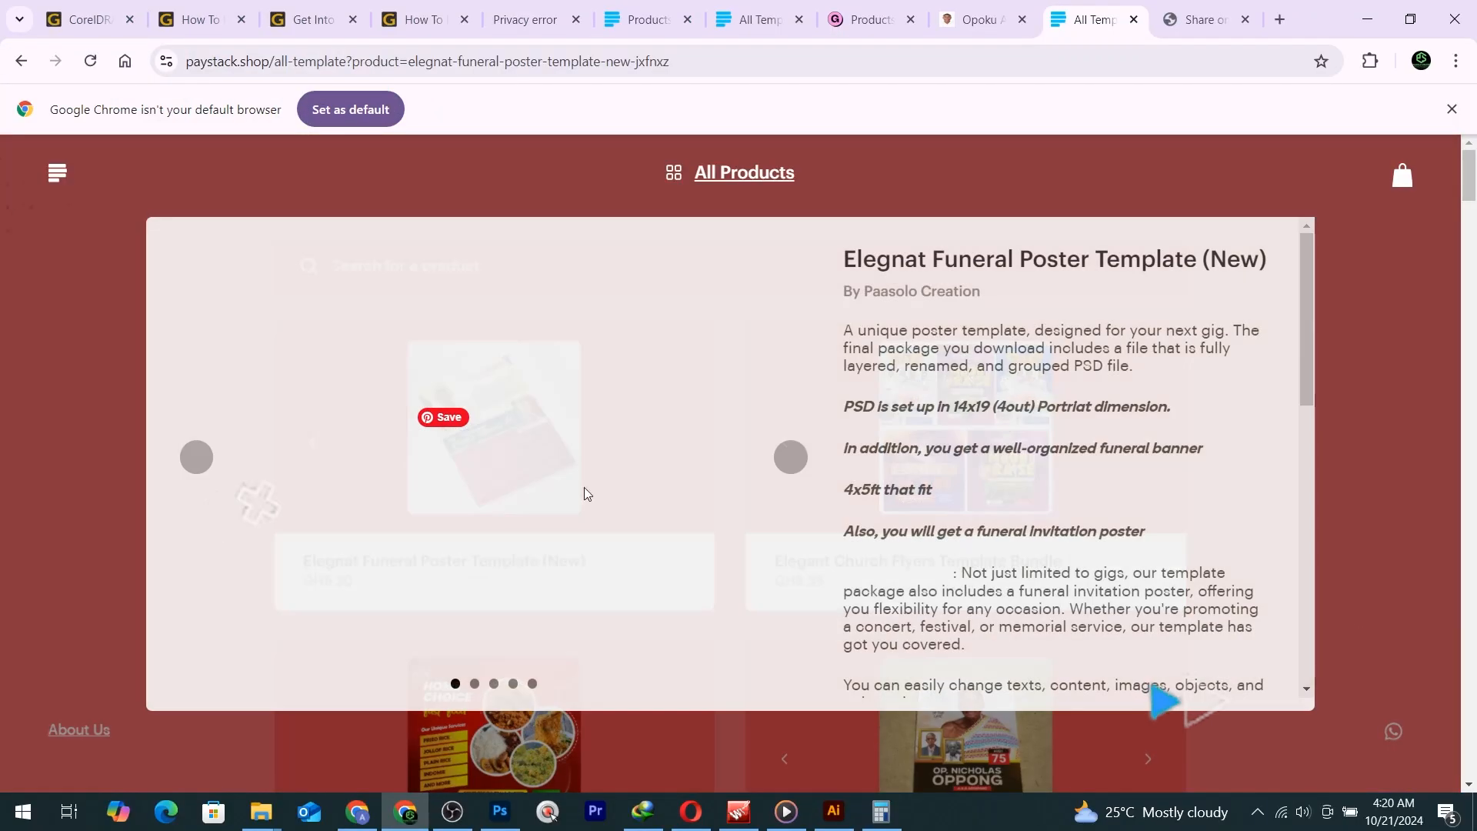
pyautogui.scroll(-10, 831, 485)
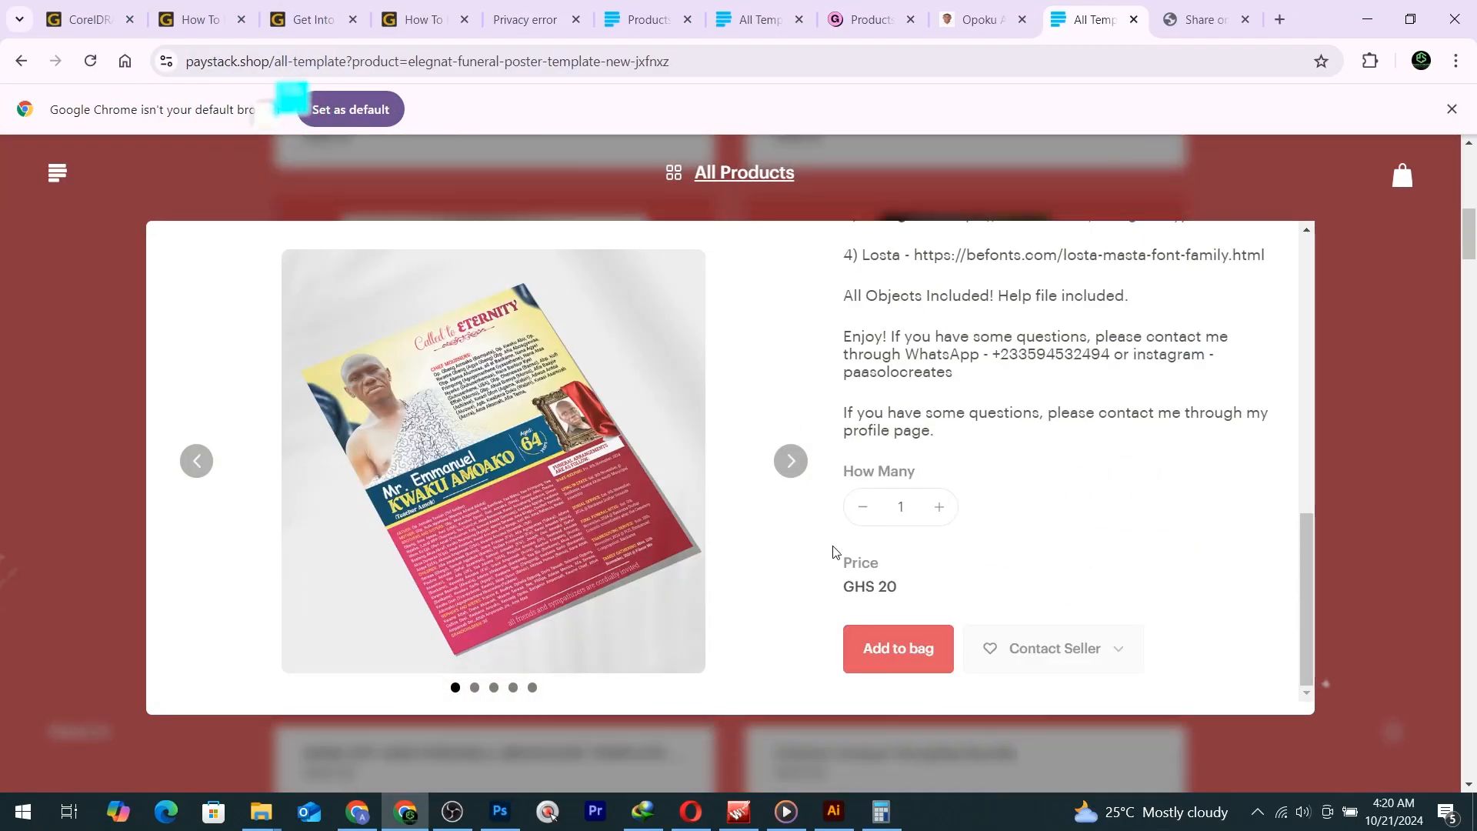
pyautogui.click(902, 651)
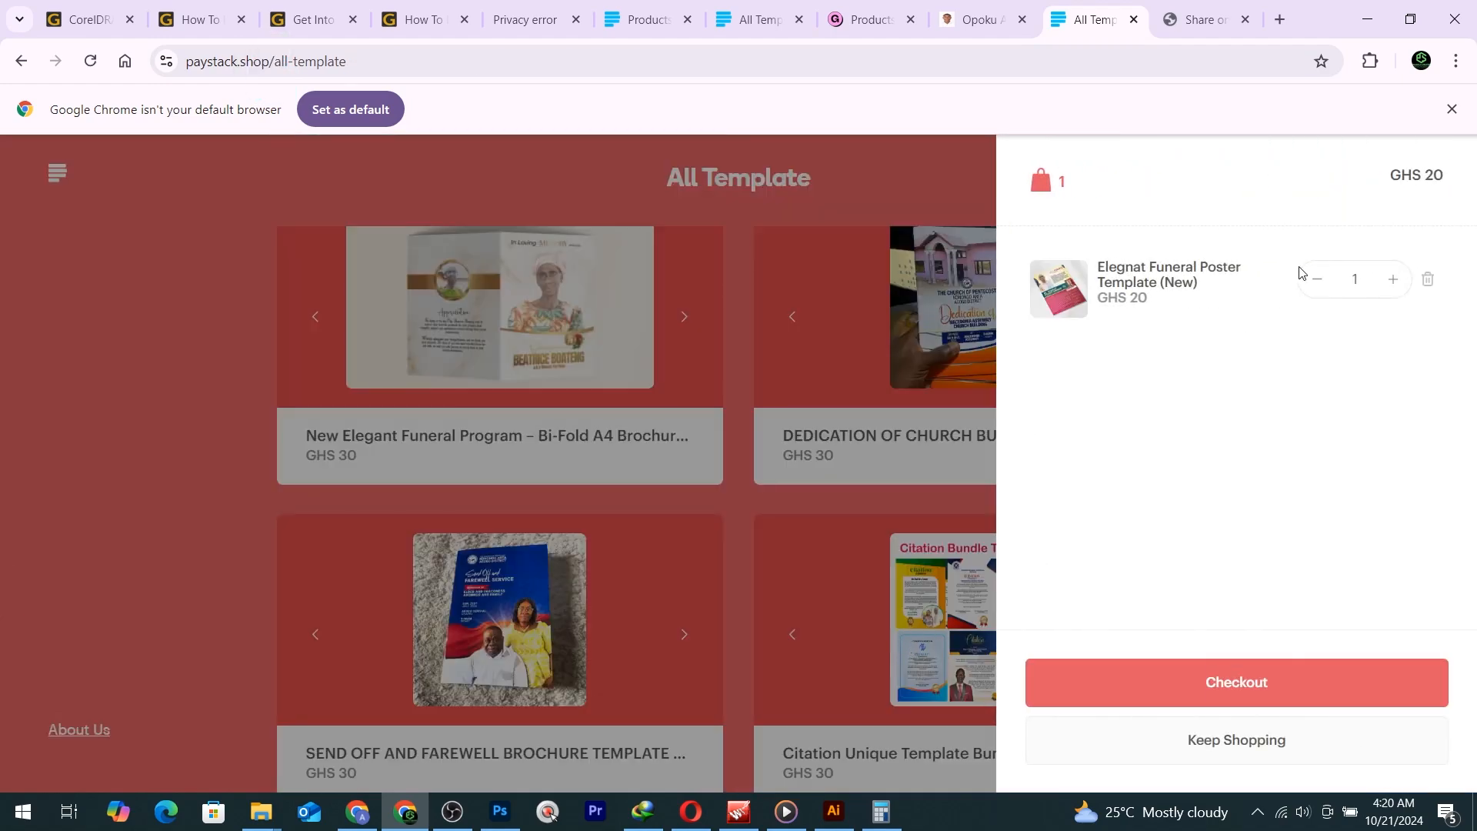
pyautogui.click(782, 579)
# Add the GHS 15 funeral poster to the bag as well and proceed to checkout.
pyautogui.scroll(-9, 782, 562)
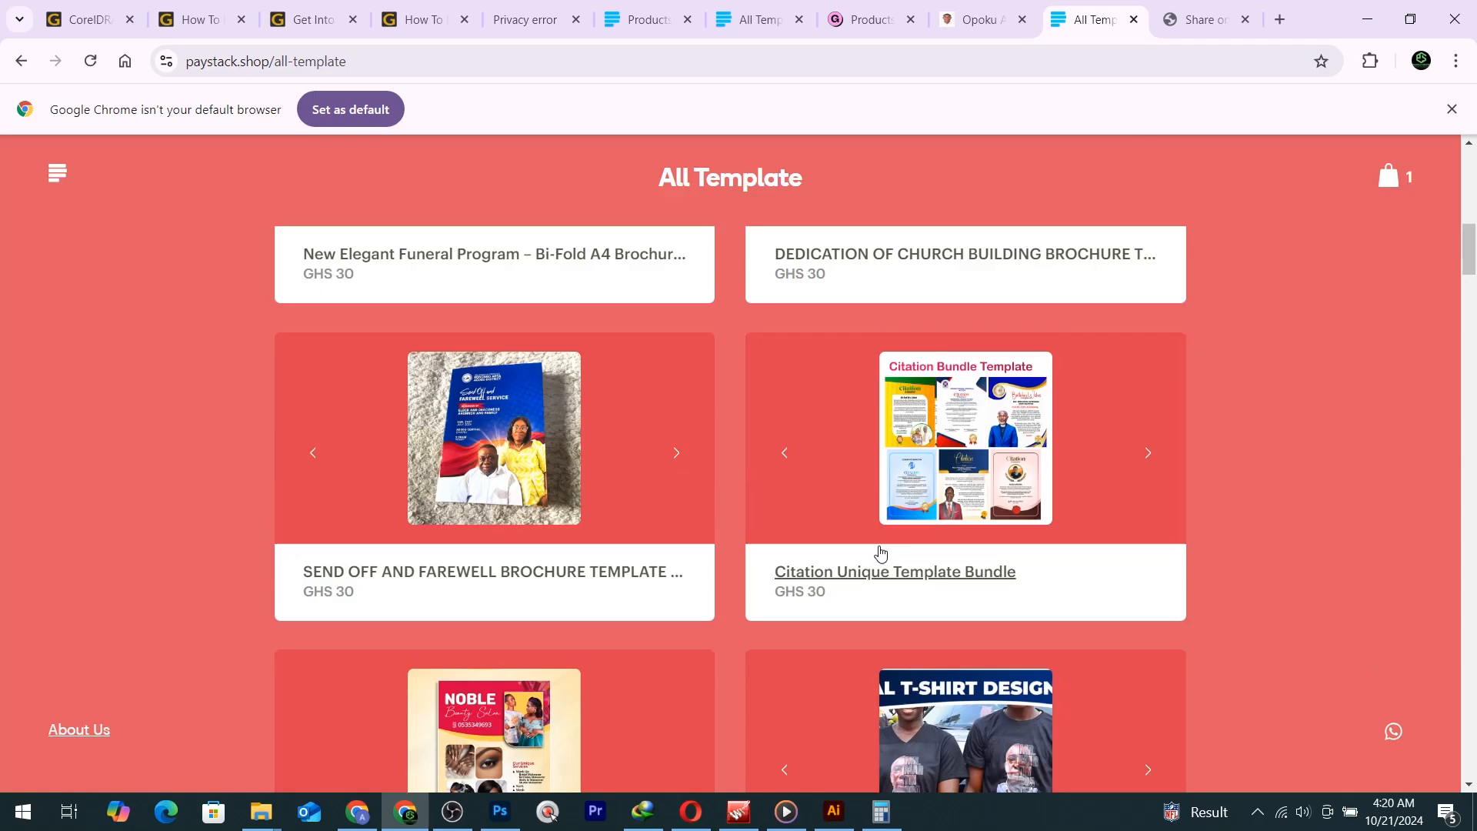
pyautogui.scroll(-7, 881, 553)
pyautogui.scroll(4, 881, 553)
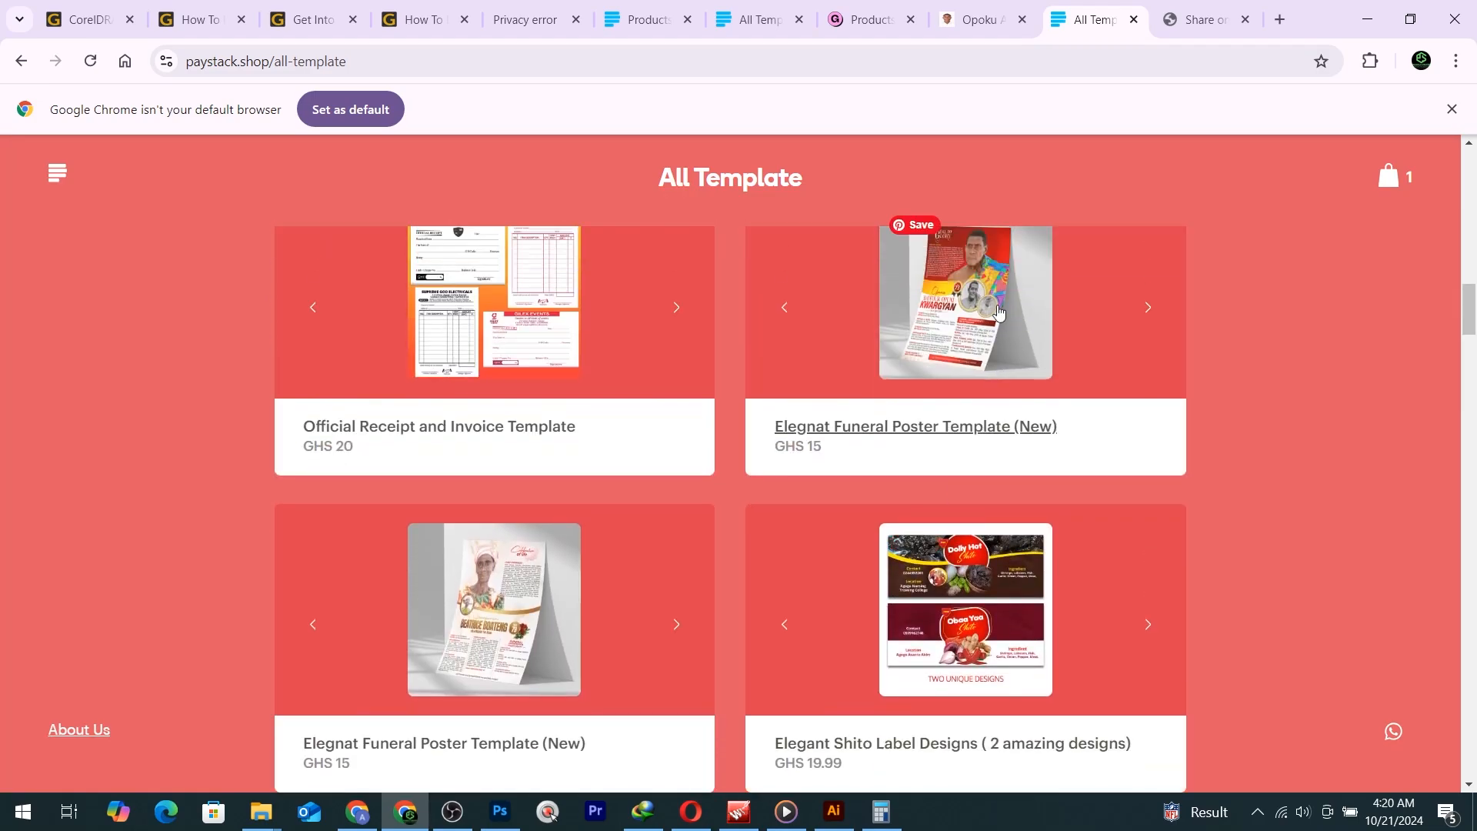
pyautogui.click(991, 289)
pyautogui.scroll(-8, 969, 519)
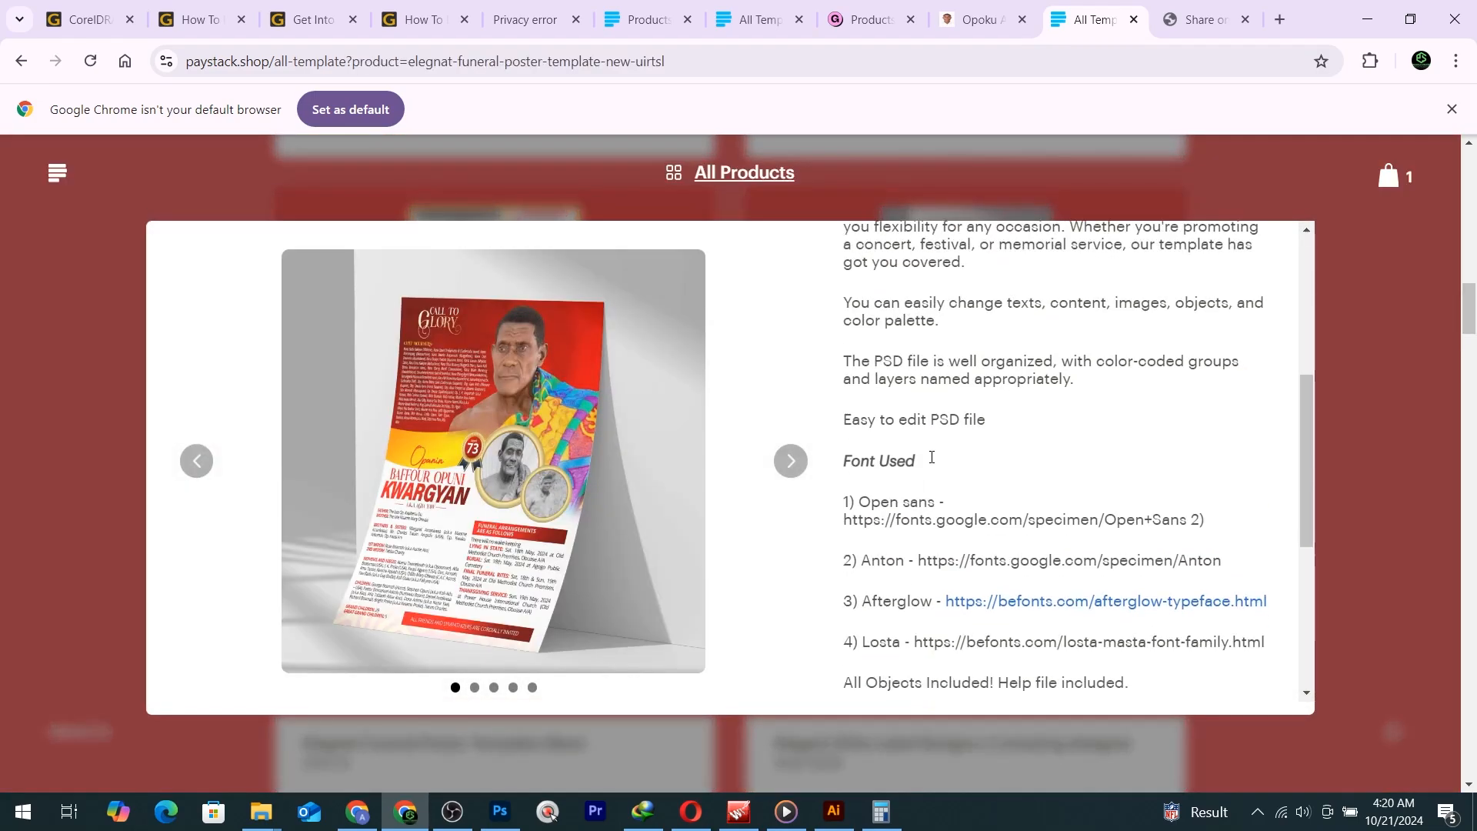
pyautogui.click(904, 648)
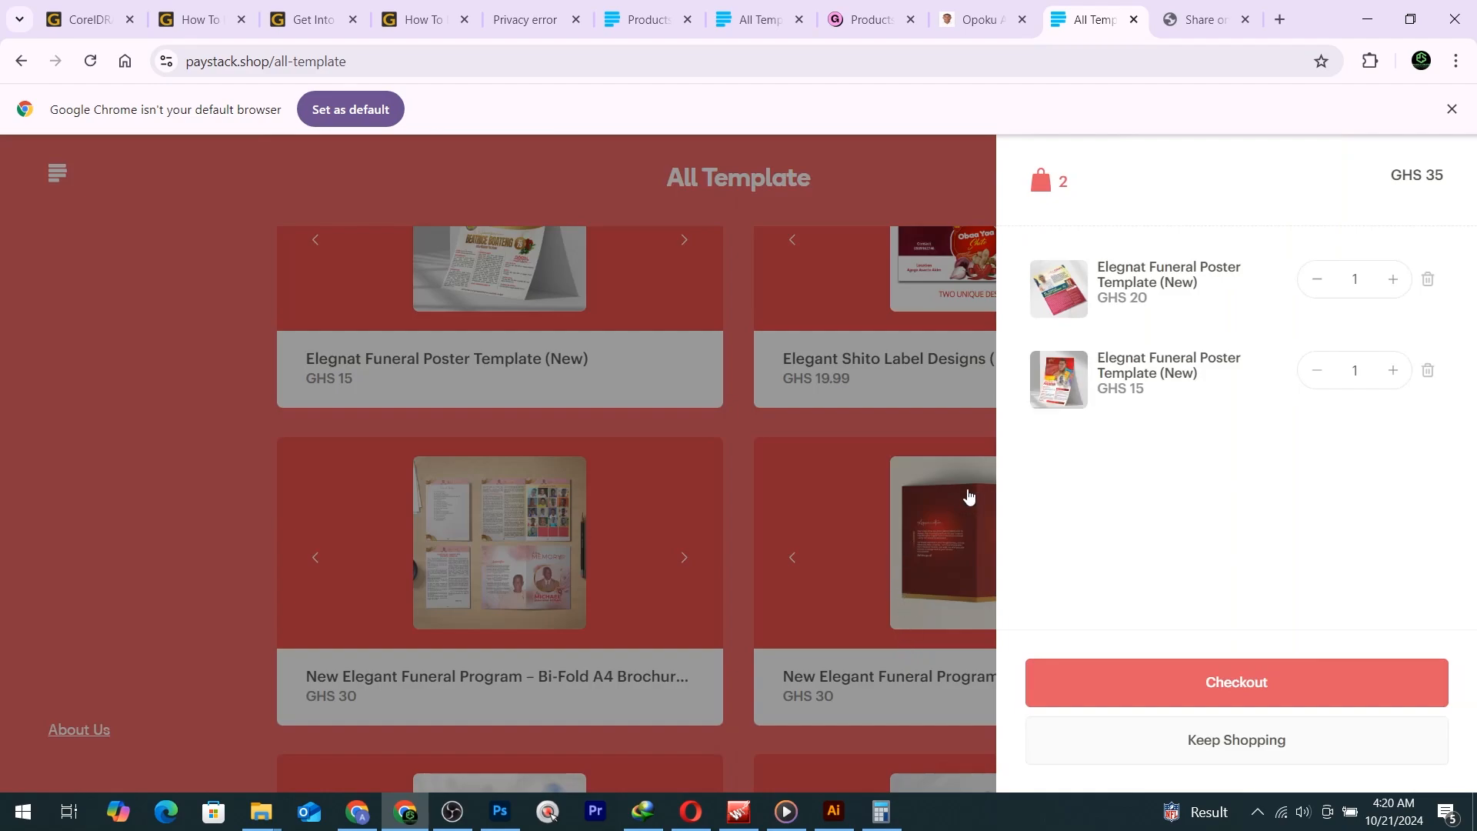
pyautogui.click(761, 511)
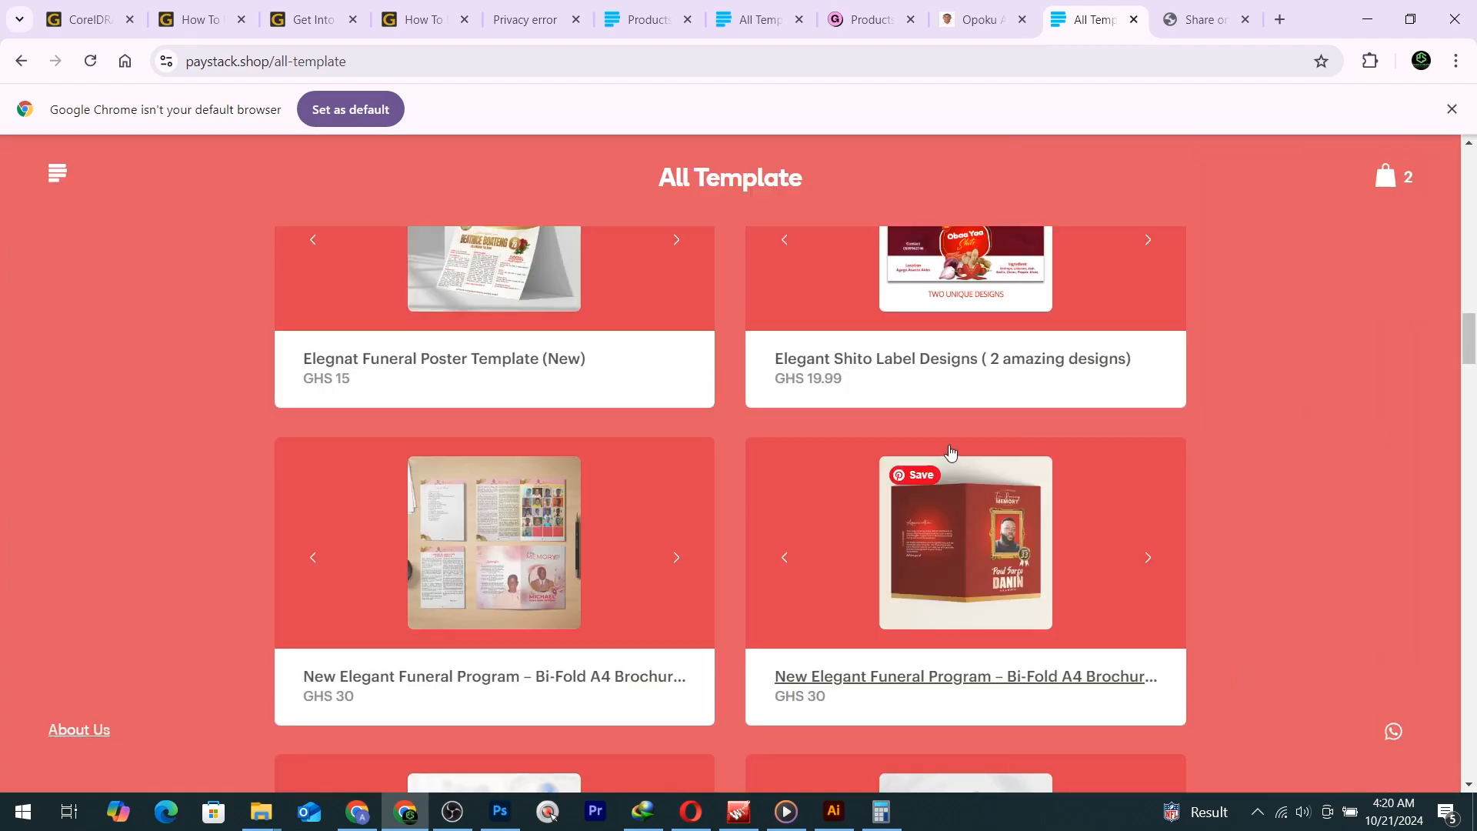
pyautogui.click(1383, 178)
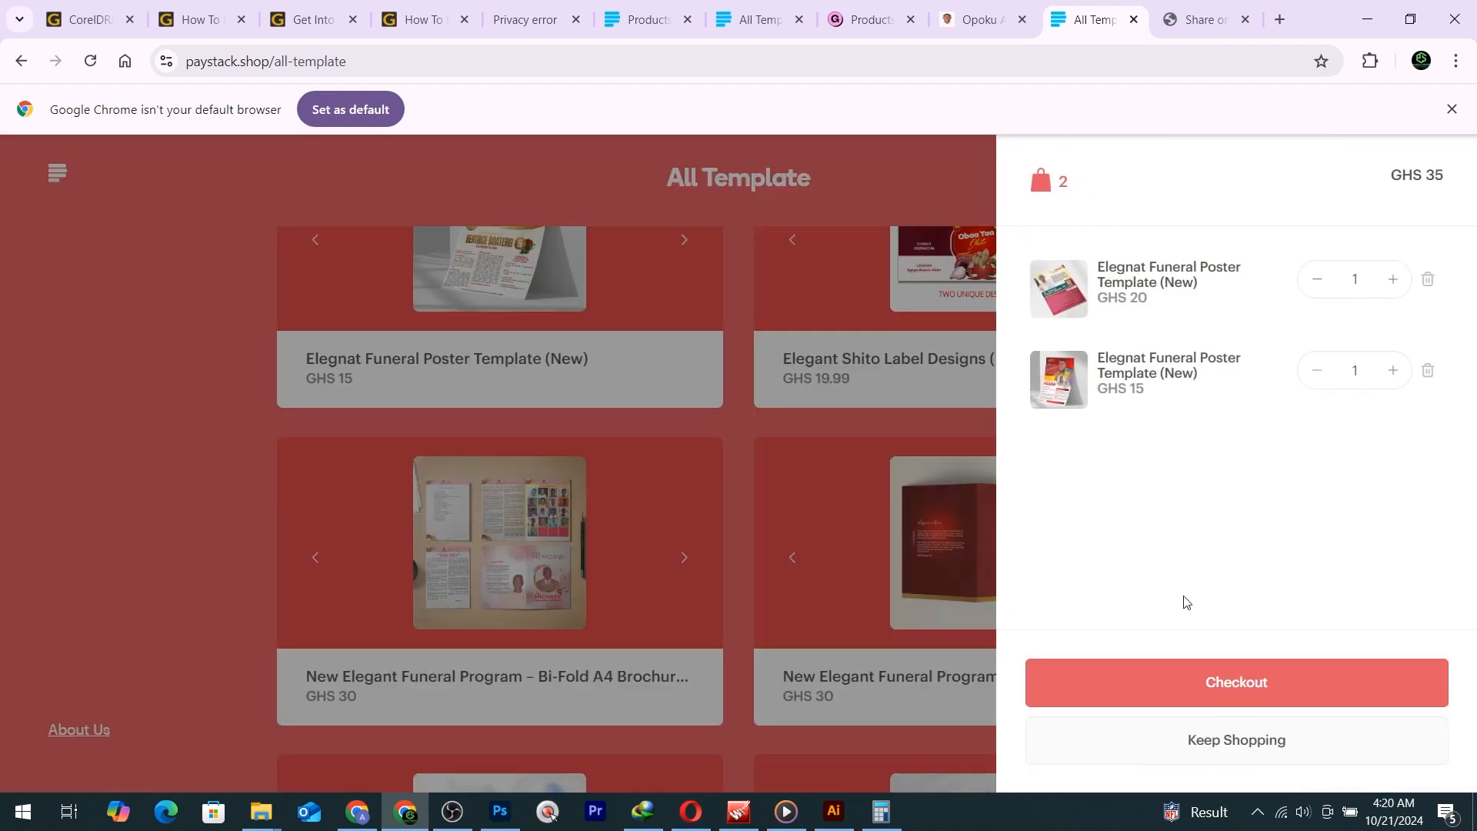
pyautogui.click(1234, 682)
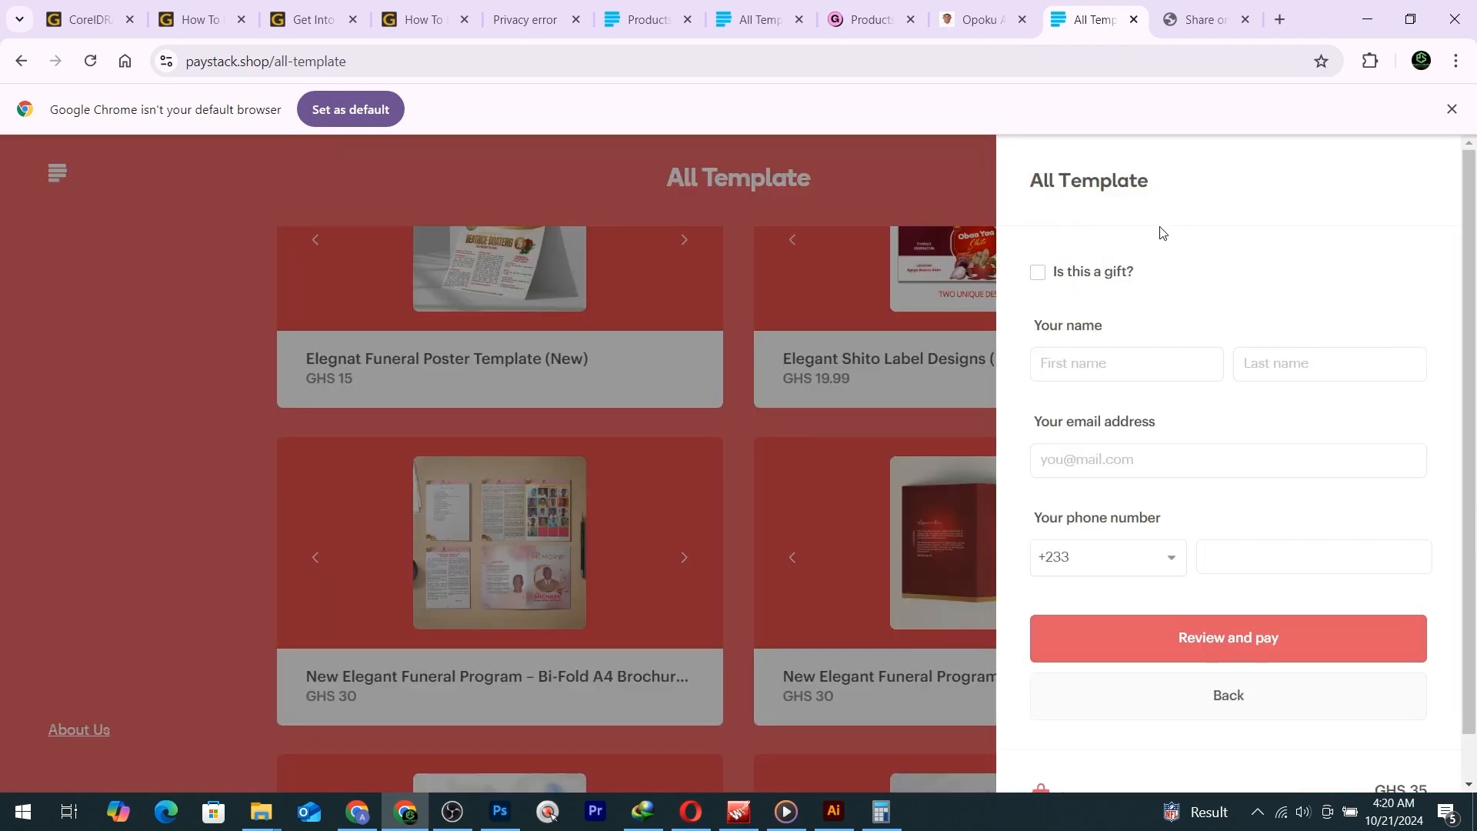
# Autofill the buyer's saved name, email and phone with Ghana (+233), then review the GHS 35 order.
pyautogui.click(1073, 358)
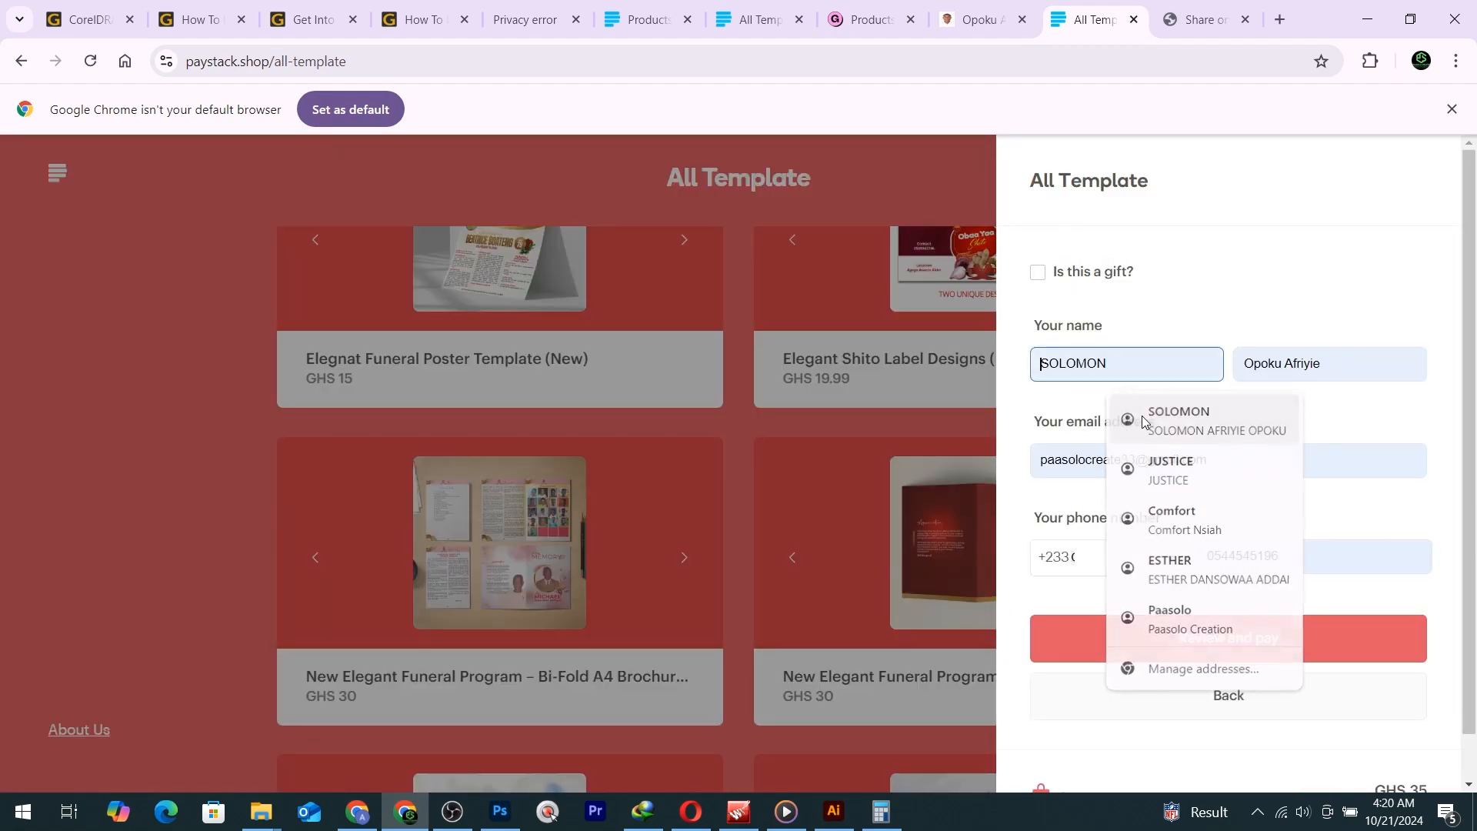
pyautogui.click(1100, 415)
pyautogui.moveTo(1225, 462); pyautogui.dragTo(940, 449)
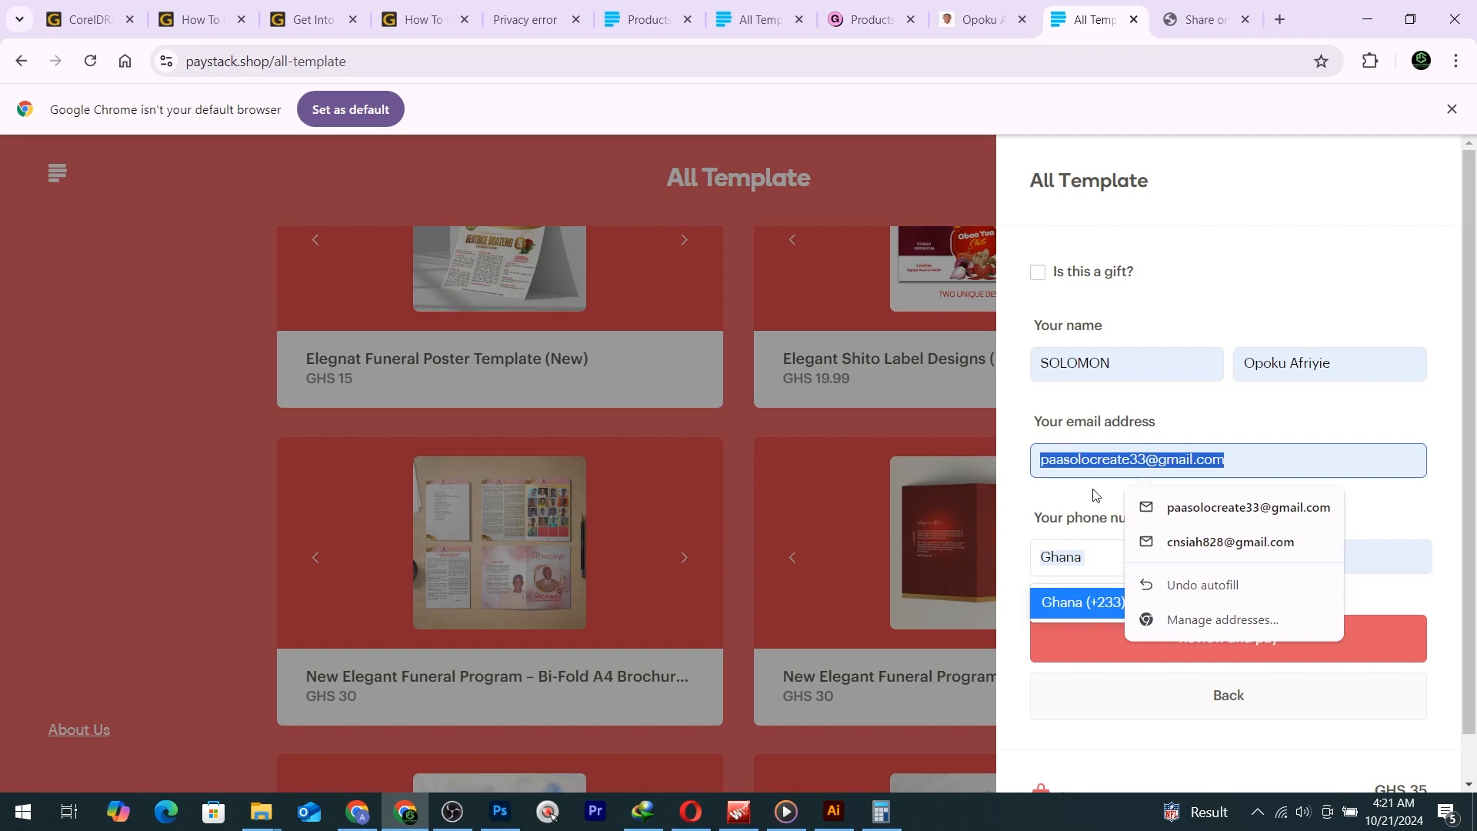
pyautogui.click(1088, 681)
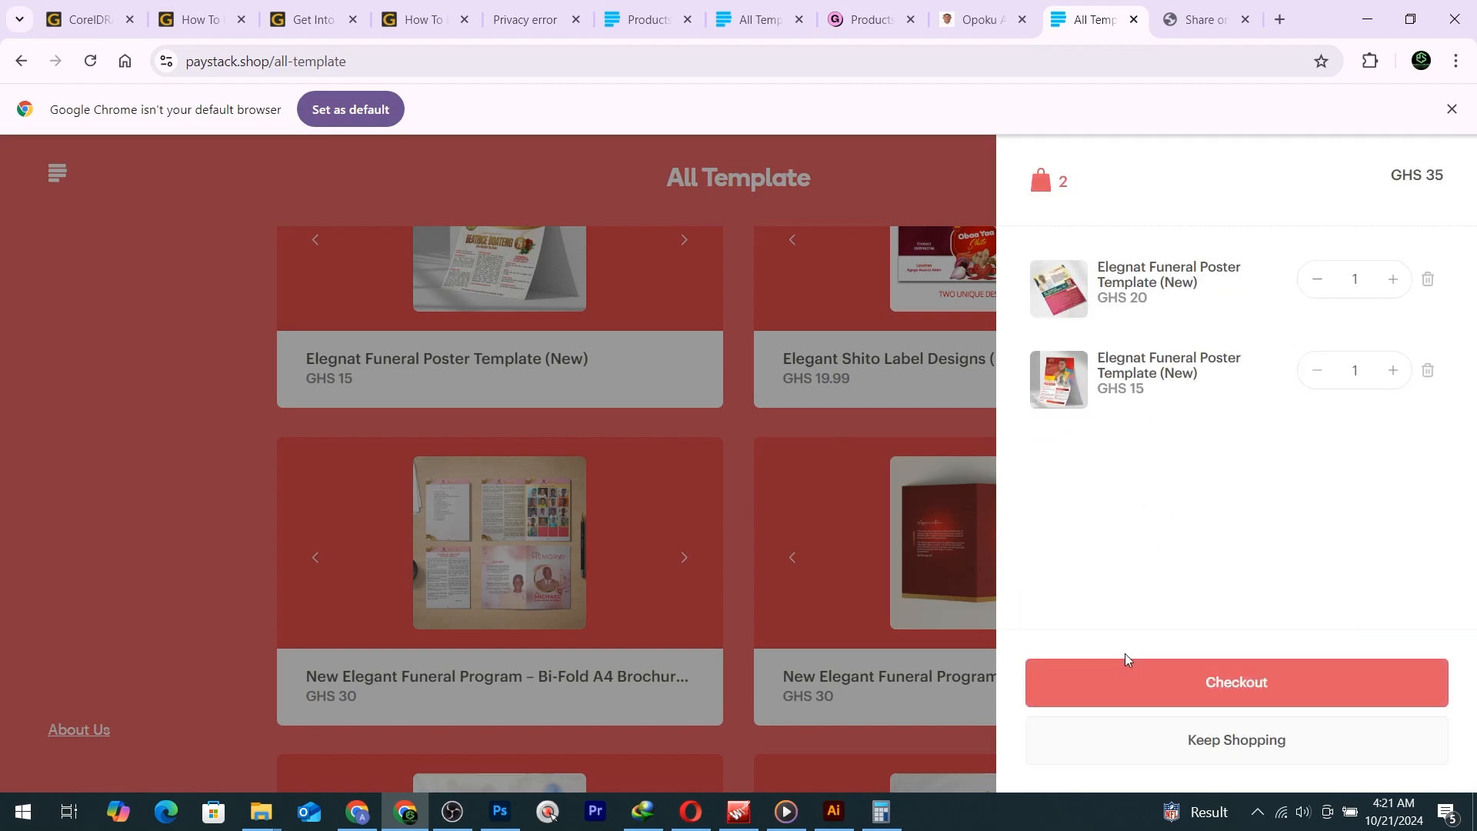
pyautogui.click(1154, 690)
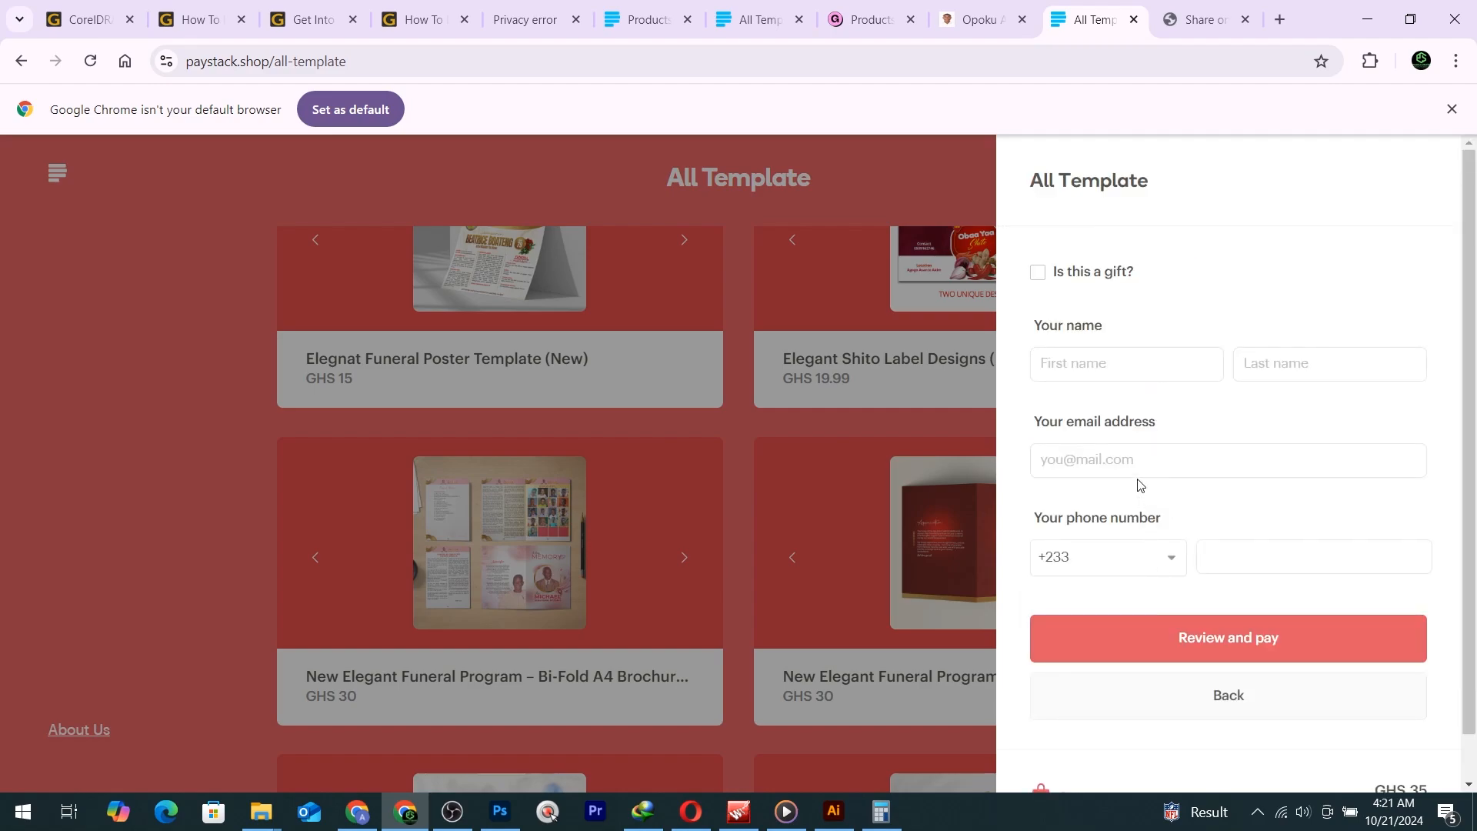
pyautogui.click(1132, 363)
pyautogui.click(1151, 429)
pyautogui.click(1125, 574)
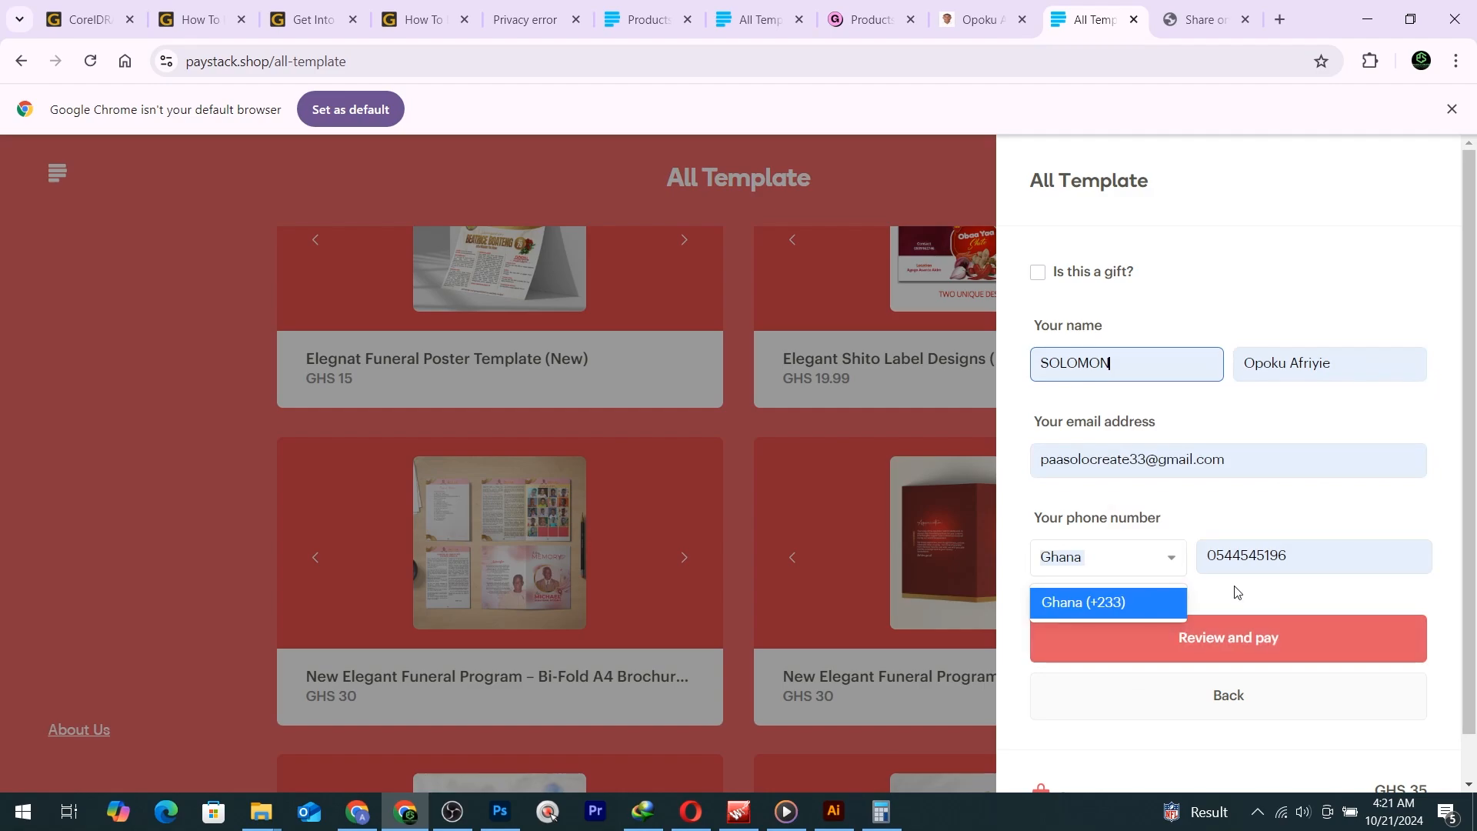
pyautogui.click(1226, 633)
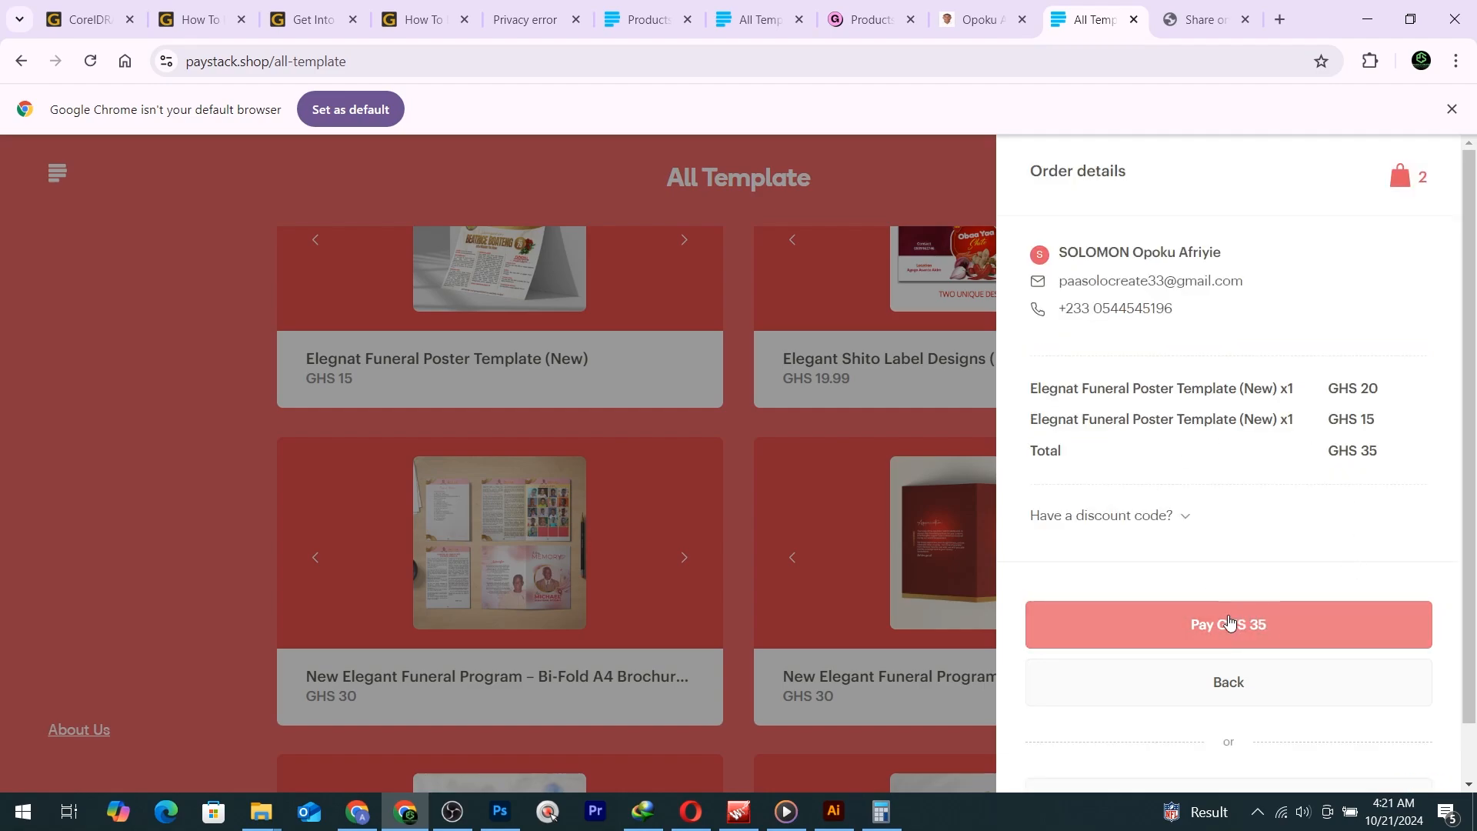
# Start the GHS 35 payment, check the Mobile Money providers, switch to Card, then return to Photoshop.
pyautogui.click(1240, 629)
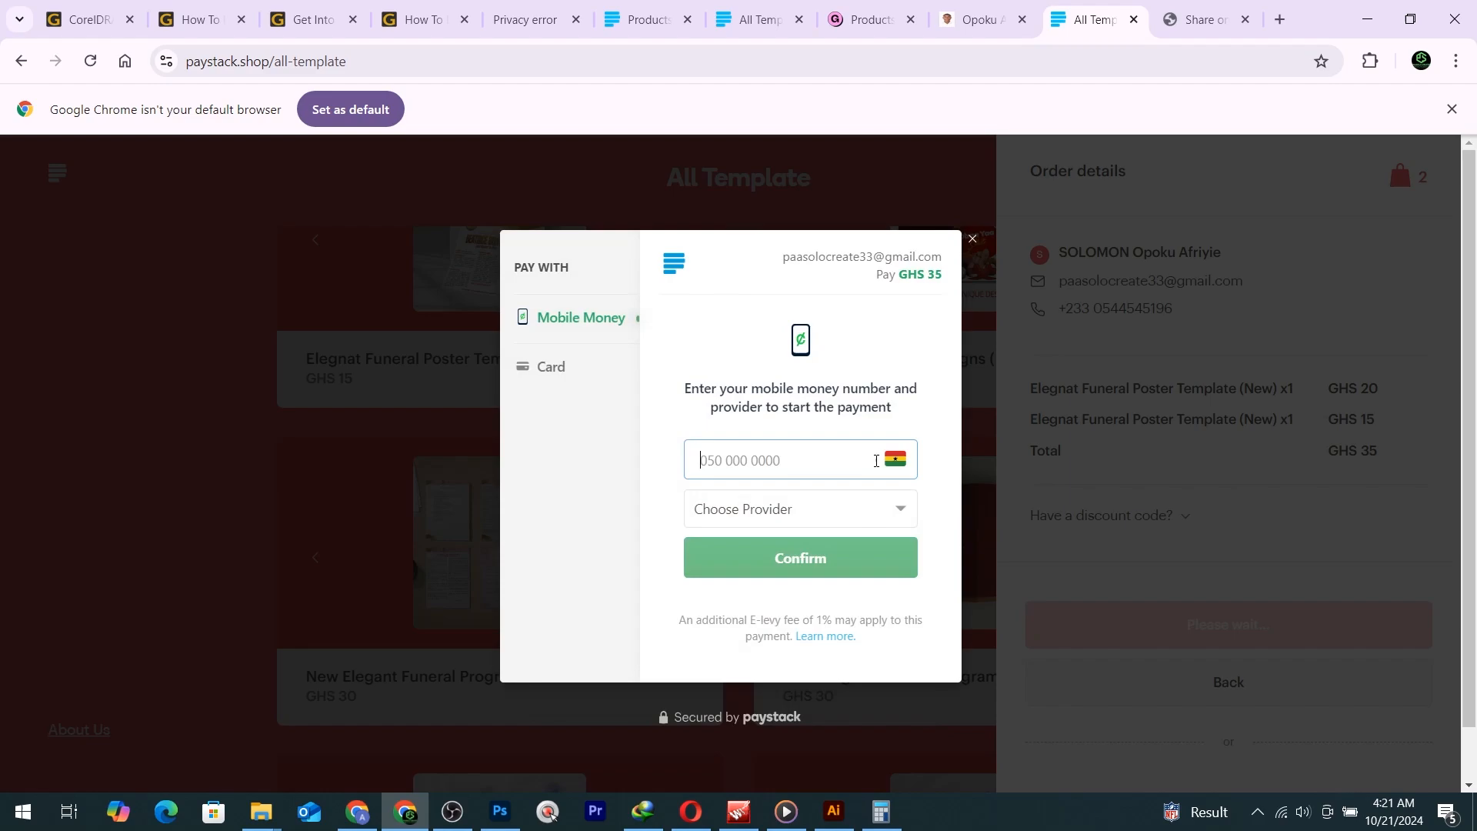
pyautogui.click(894, 459)
pyautogui.click(923, 466)
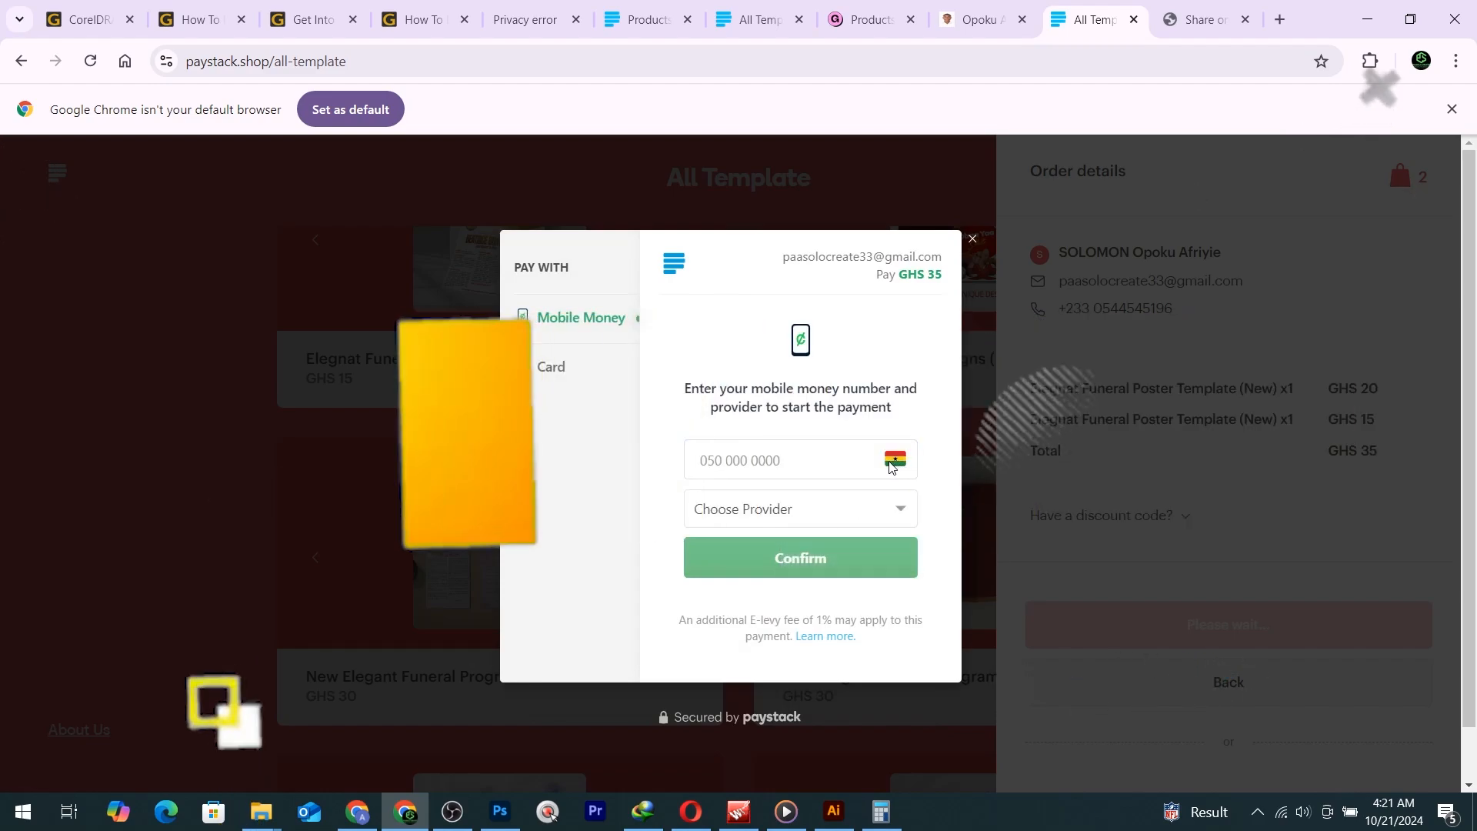
pyautogui.click(784, 466)
pyautogui.click(710, 511)
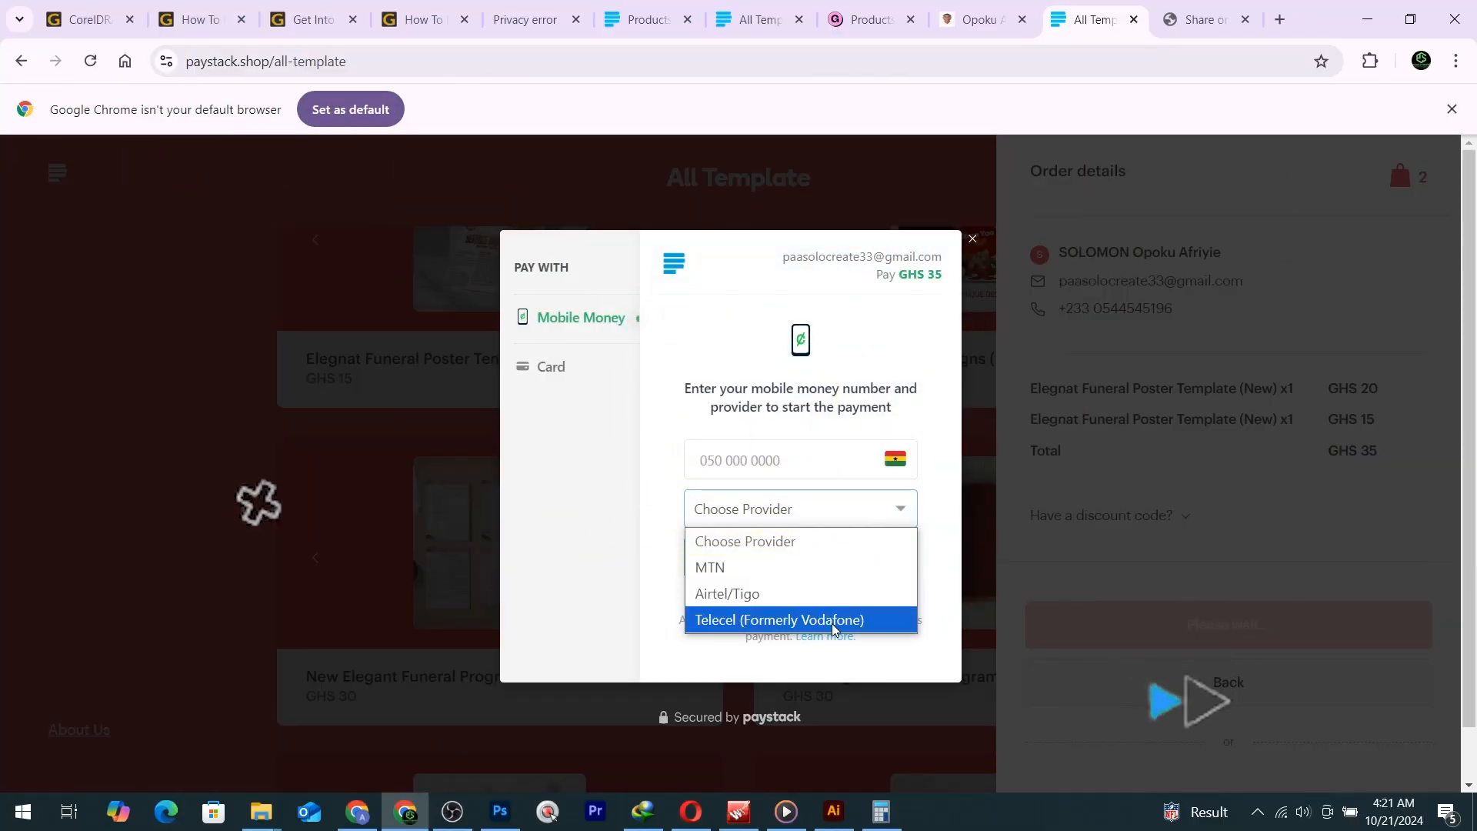
pyautogui.click(555, 387)
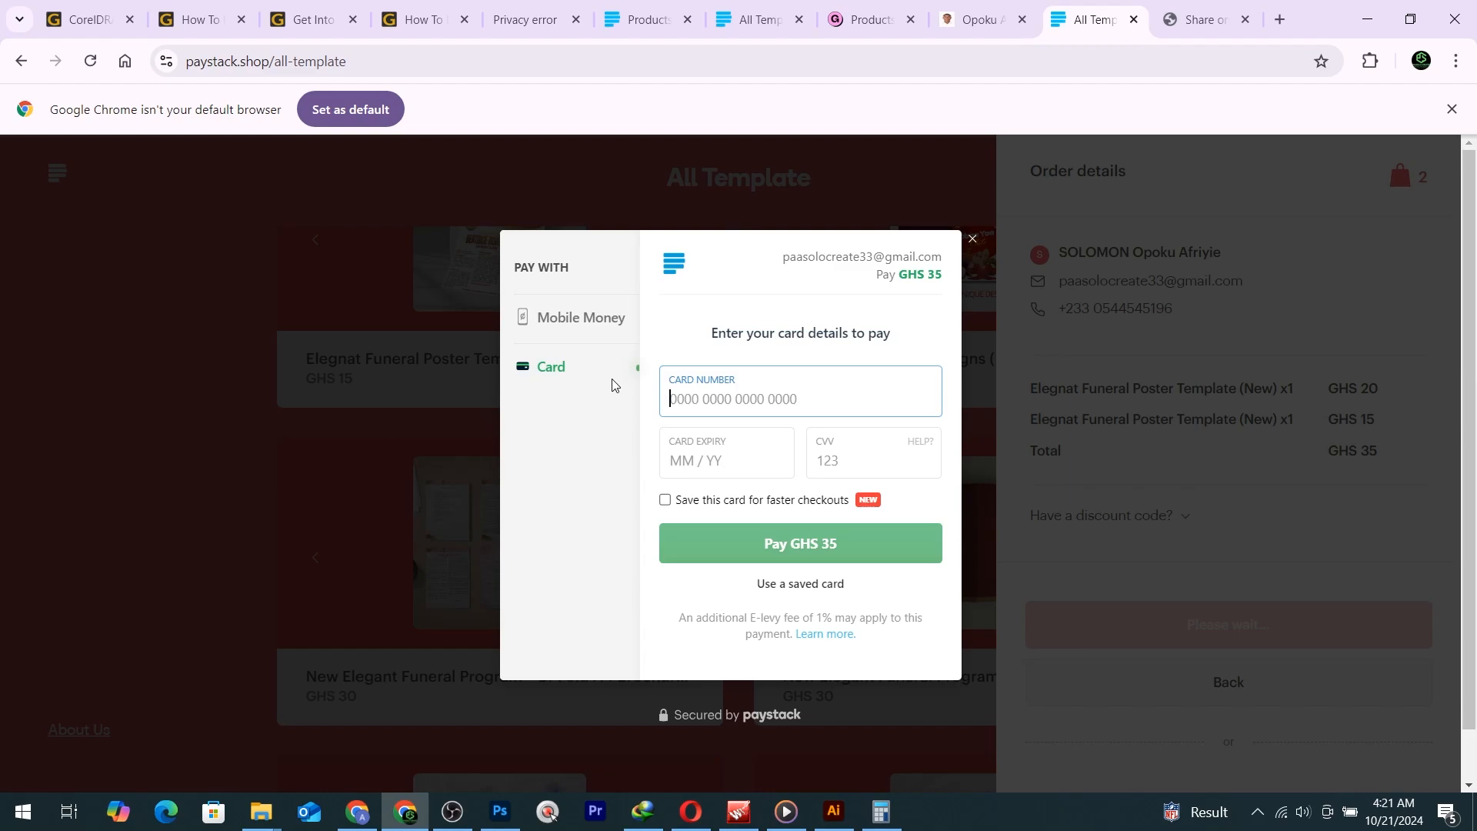
pyautogui.click(500, 814)
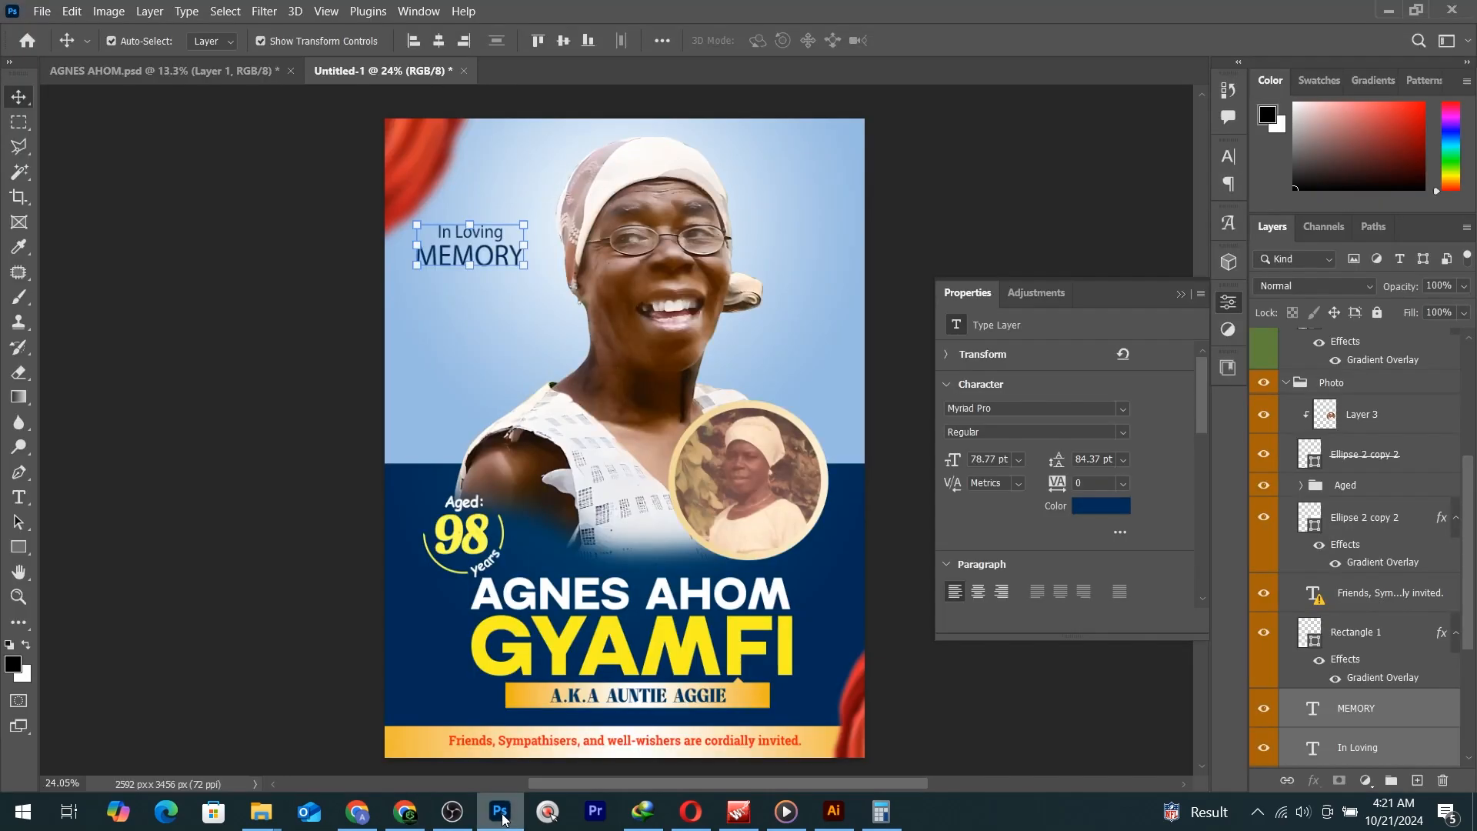